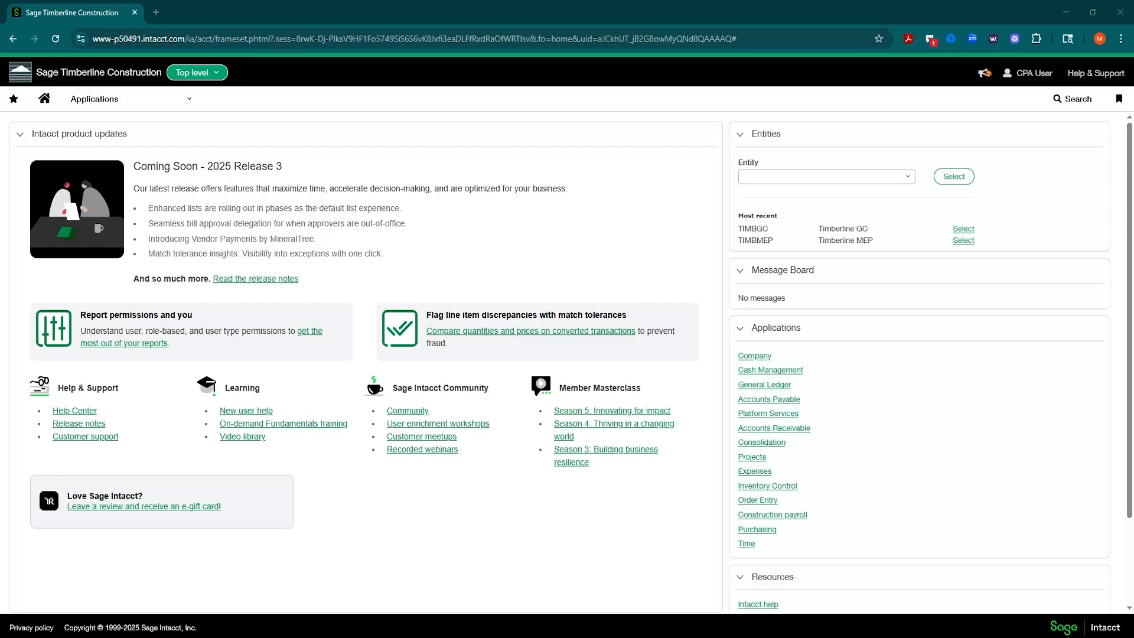
Step: Open the Payroll application's Taxes list, keeping it unfiltered
left_click(184, 104)
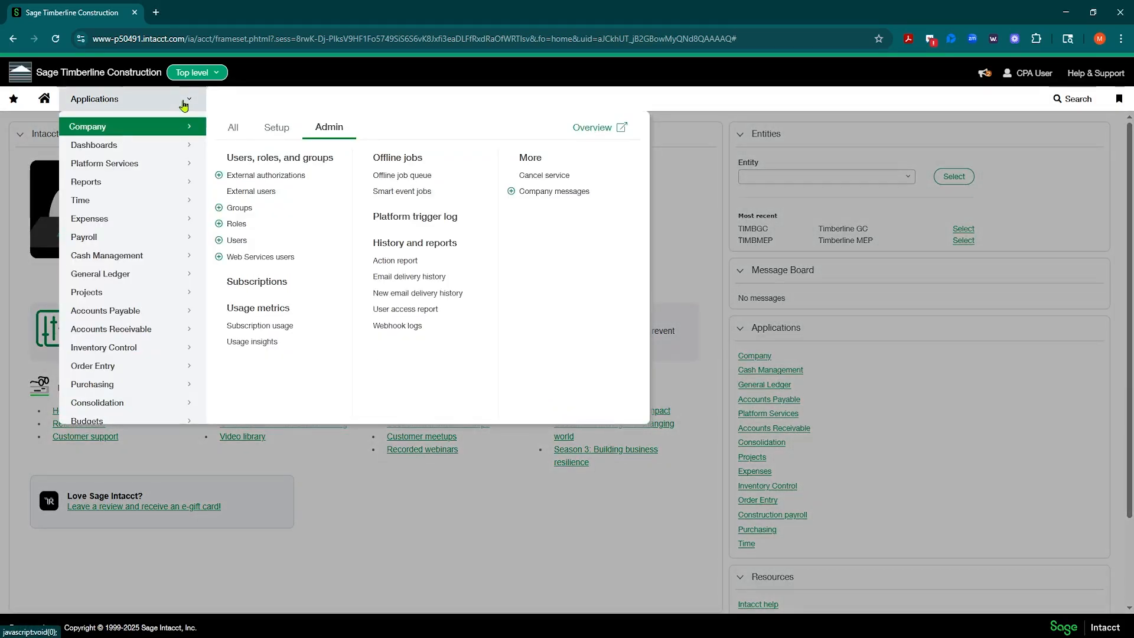
mouse_move(129, 242)
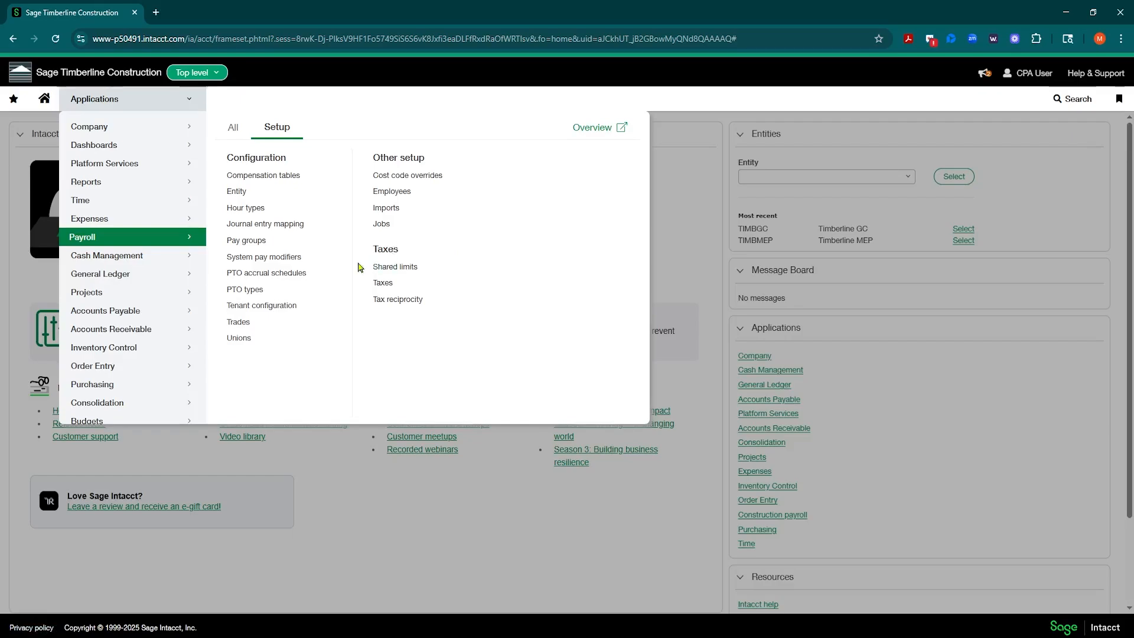
left_click(383, 283)
left_click(394, 288)
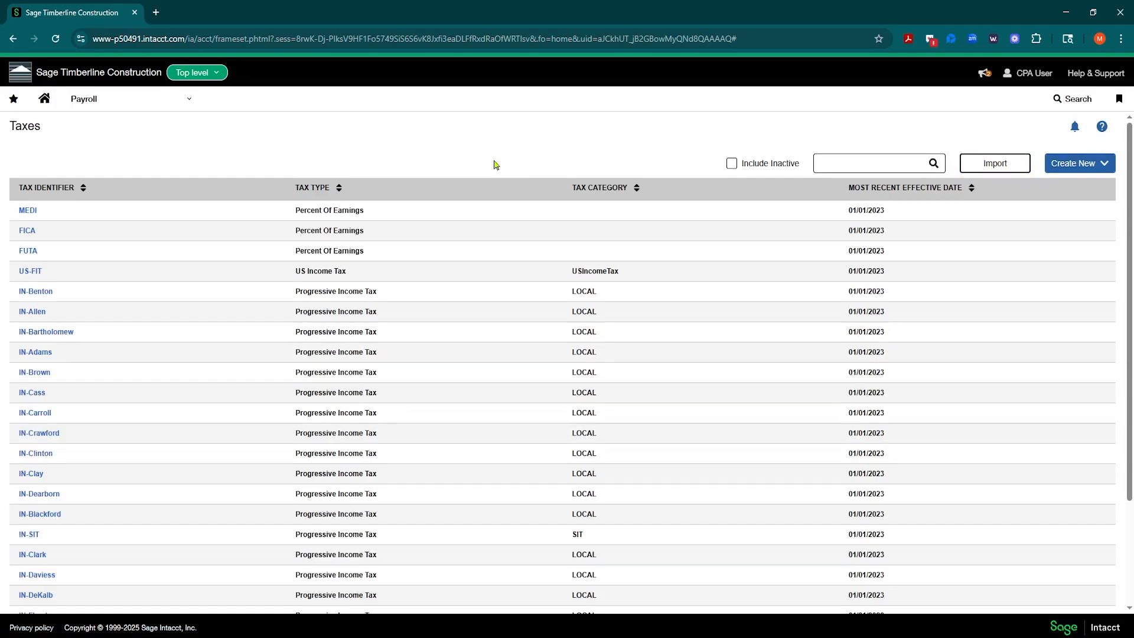
type("1")
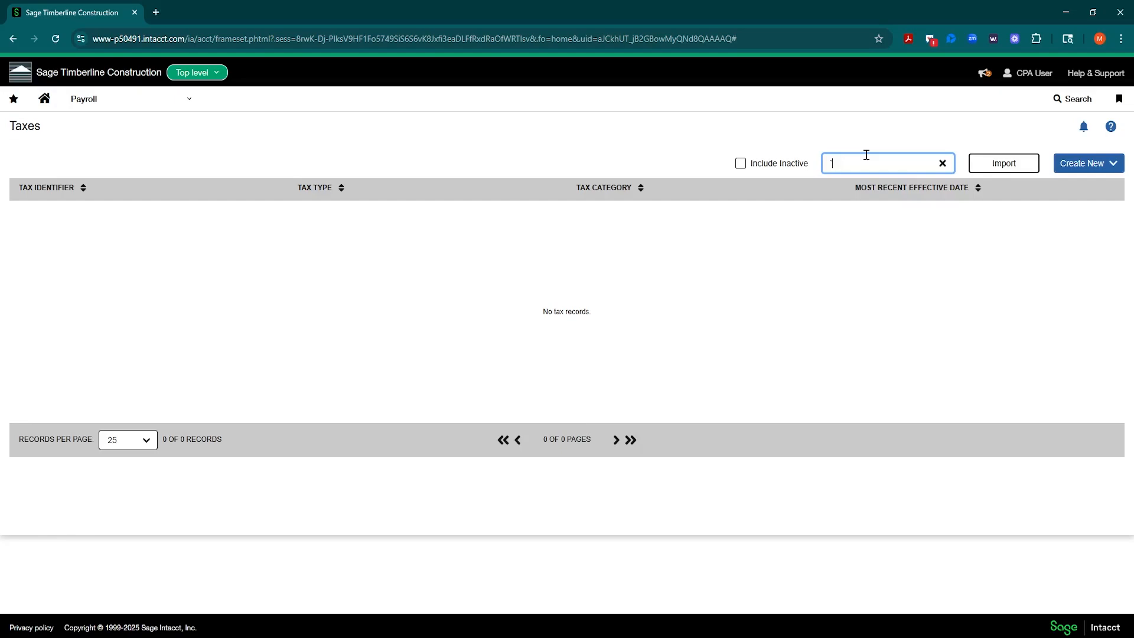
key("BackSpace")
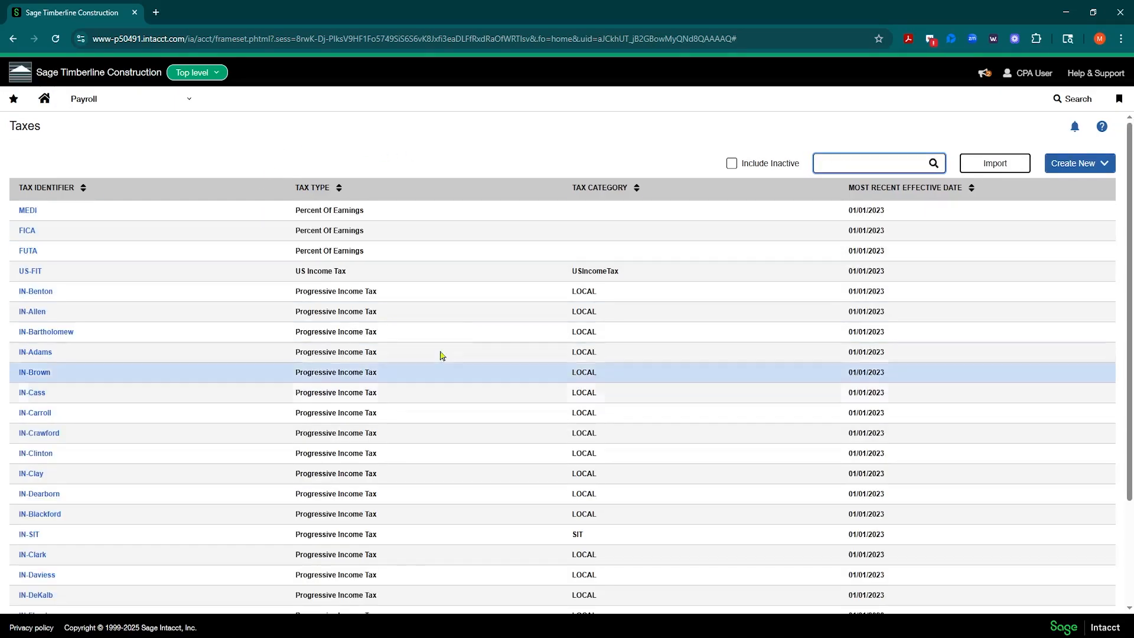
Step: Open the payroll help center and go to the Taxes section of its Configuration category
left_click(1101, 128)
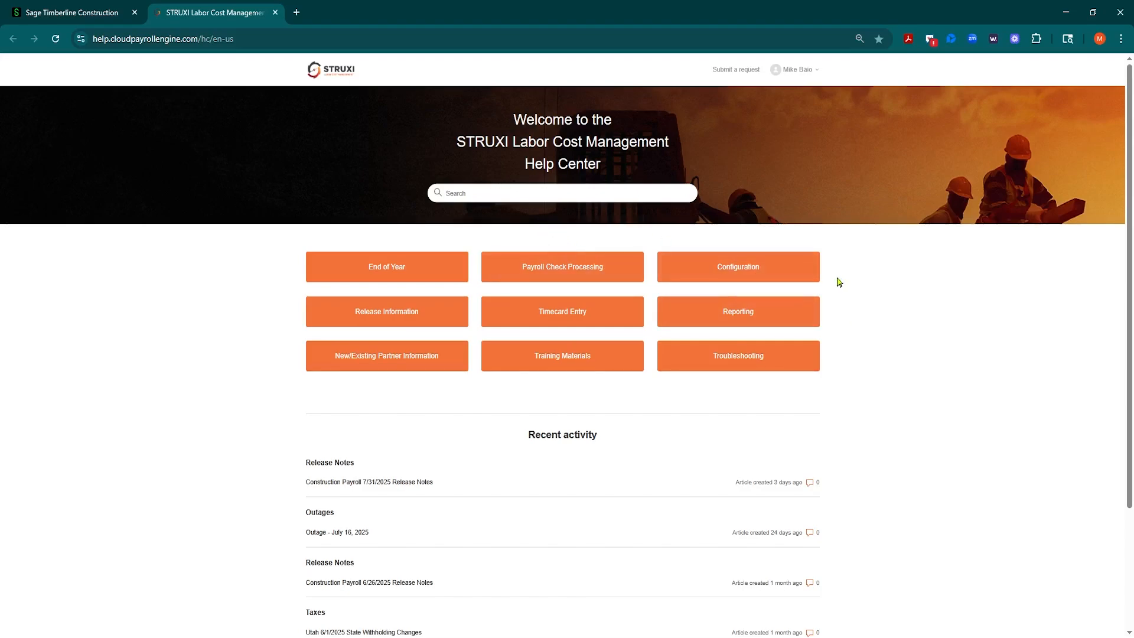
left_click(755, 267)
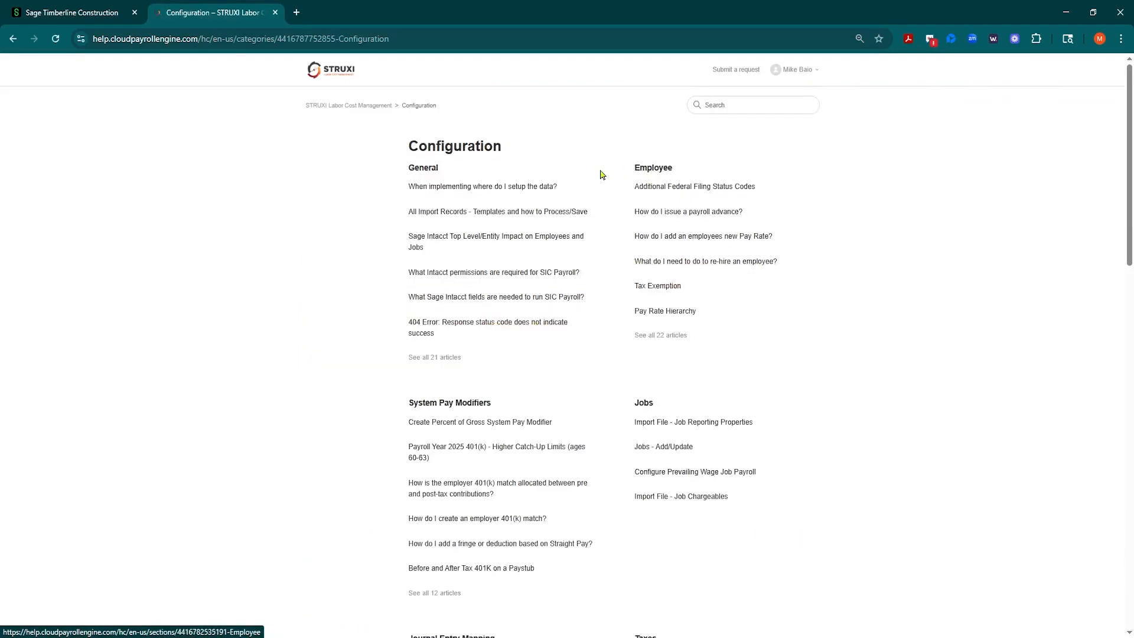
scroll(665, 286, "down", 5)
scroll(544, 203, "up", 5)
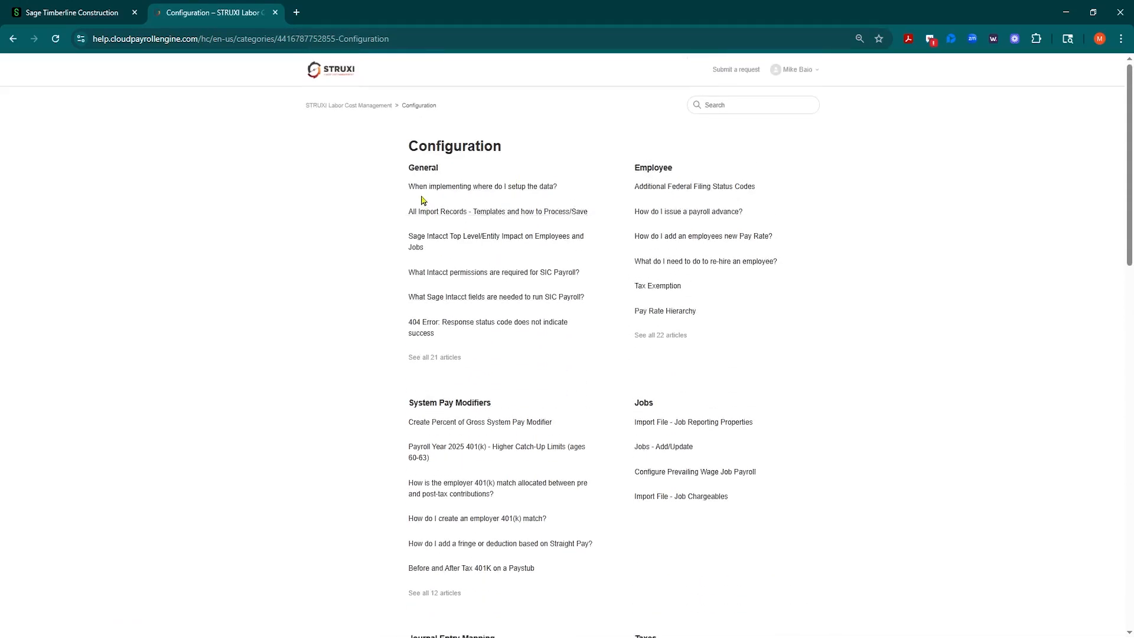
scroll(590, 437, "down", 4)
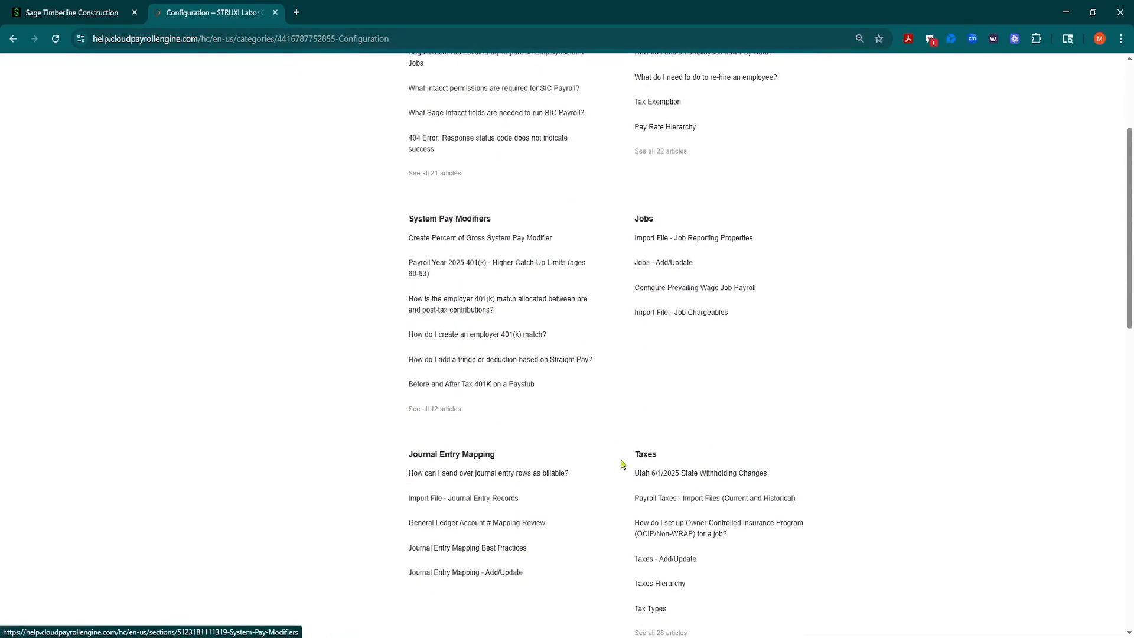
scroll(802, 443, "down", 1)
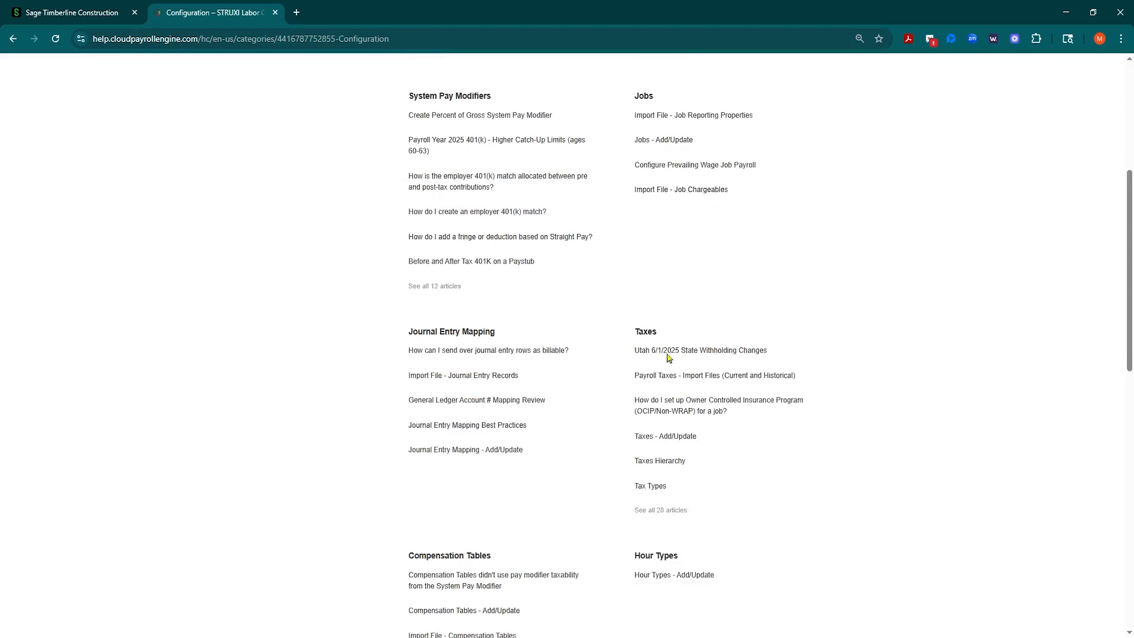
left_click(647, 332)
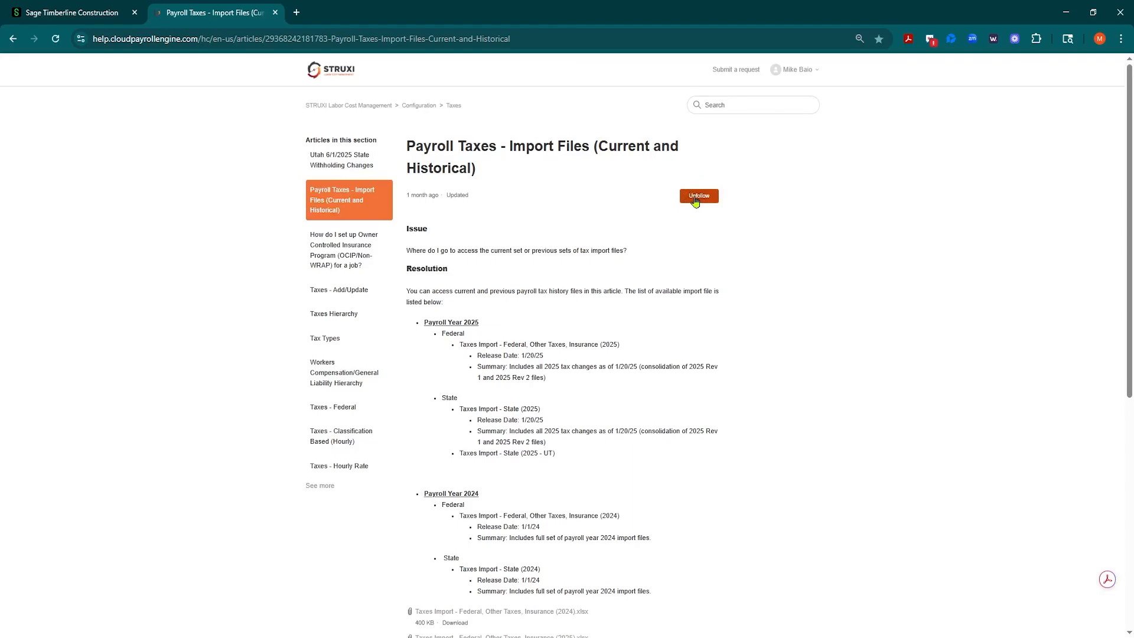
Step: Download the Taxes Import - Federal, Other Taxes, Insurance (2025) and Taxes Import - State (2025) workbooks from the Payroll Taxes - Import Files article
scroll(508, 284, "down", 1)
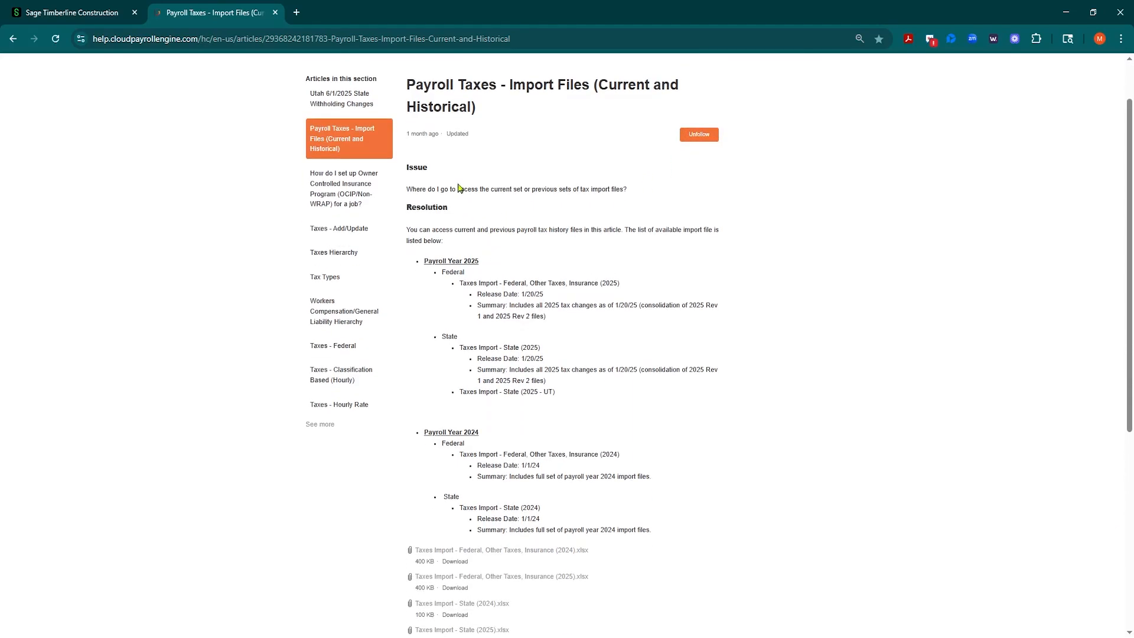
scroll(461, 195, "down", 1)
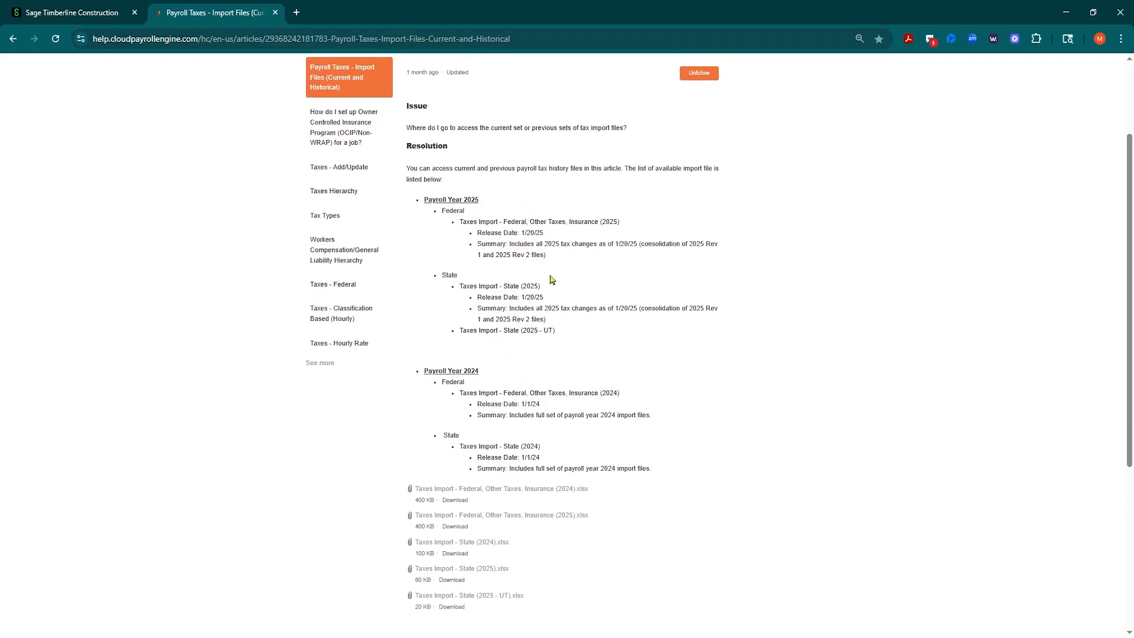
scroll(552, 280, "down", 2)
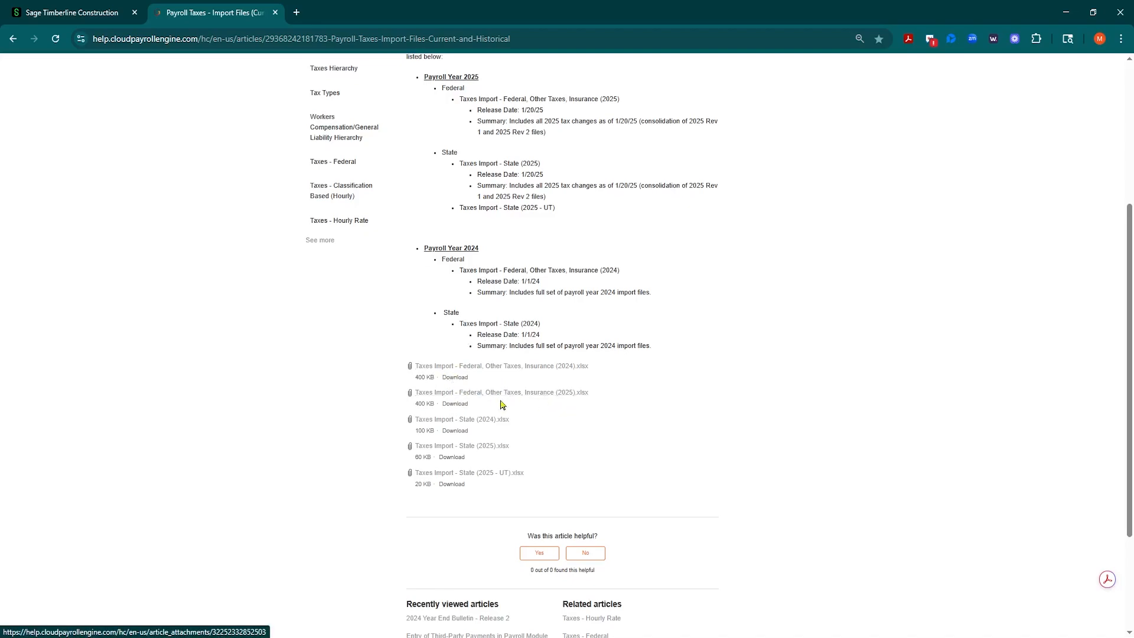
left_click(455, 404)
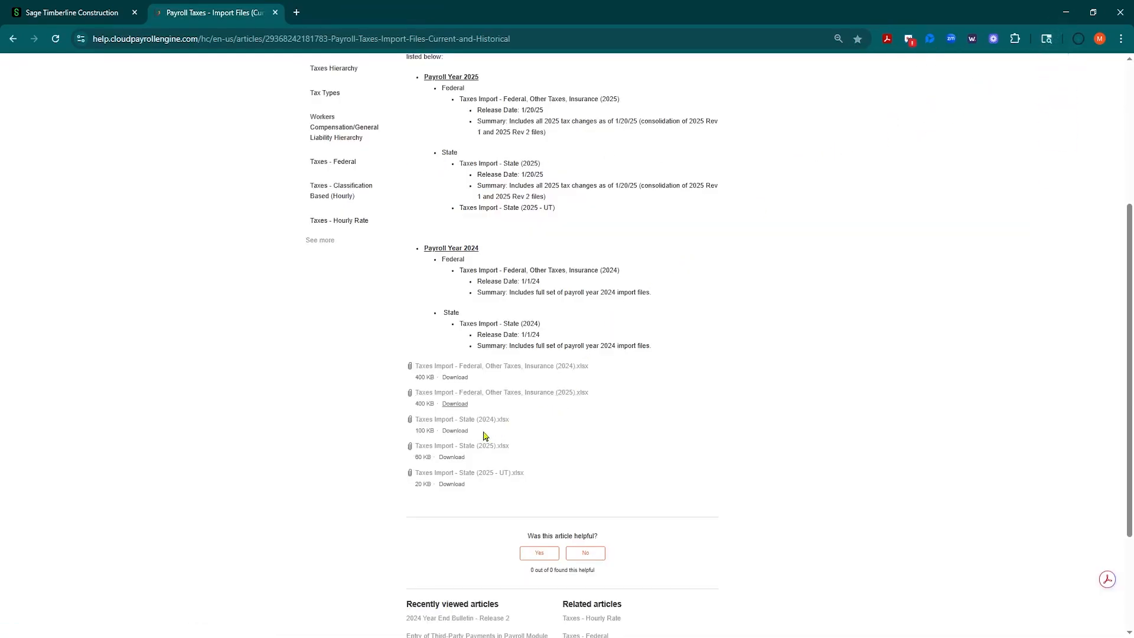
left_click(452, 459)
scroll(707, 220, "up", 5)
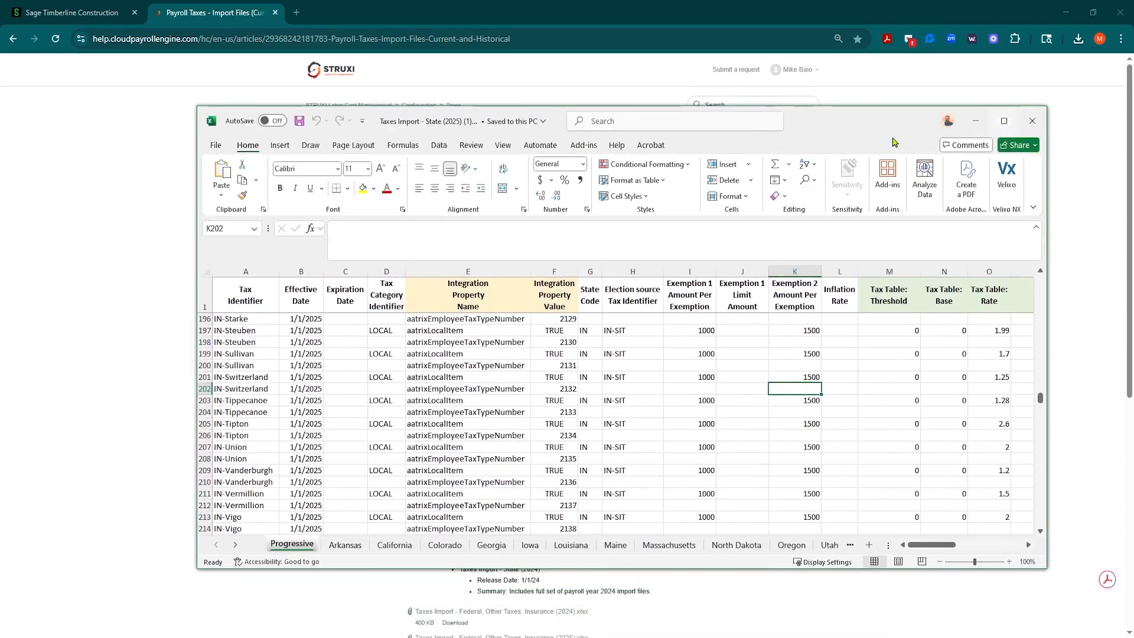
Step: Maximize the Taxes Import - State (2025) workbook in Excel and go to the first data row of the Progressive sheet
left_click(1004, 122)
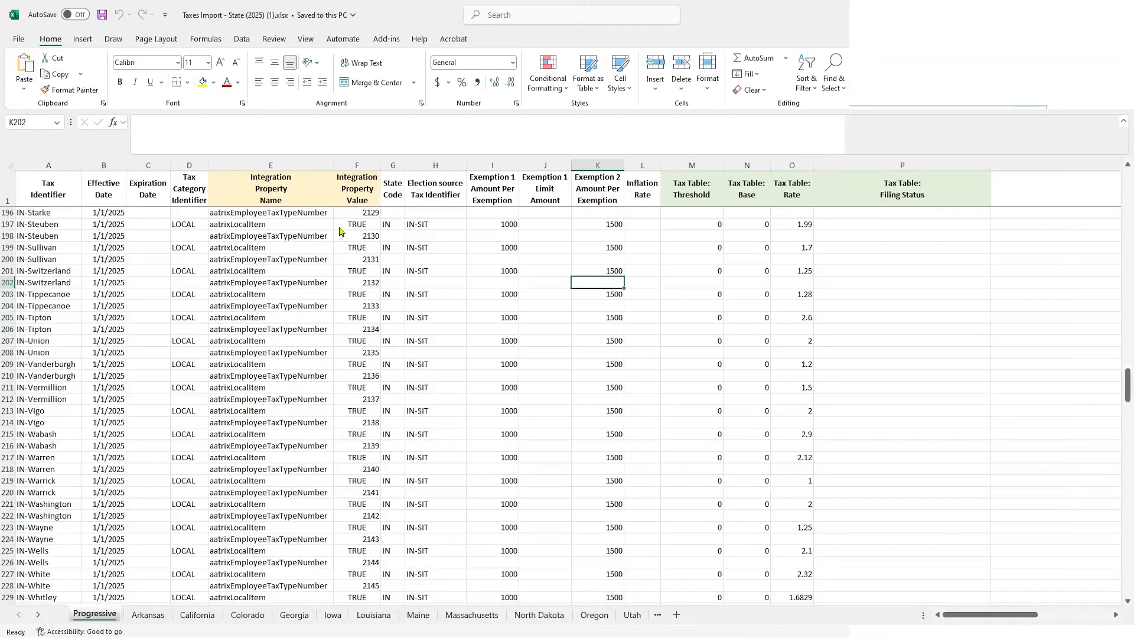
left_click(49, 457)
scroll(51, 437, "up", 18)
key("ctrl+Home")
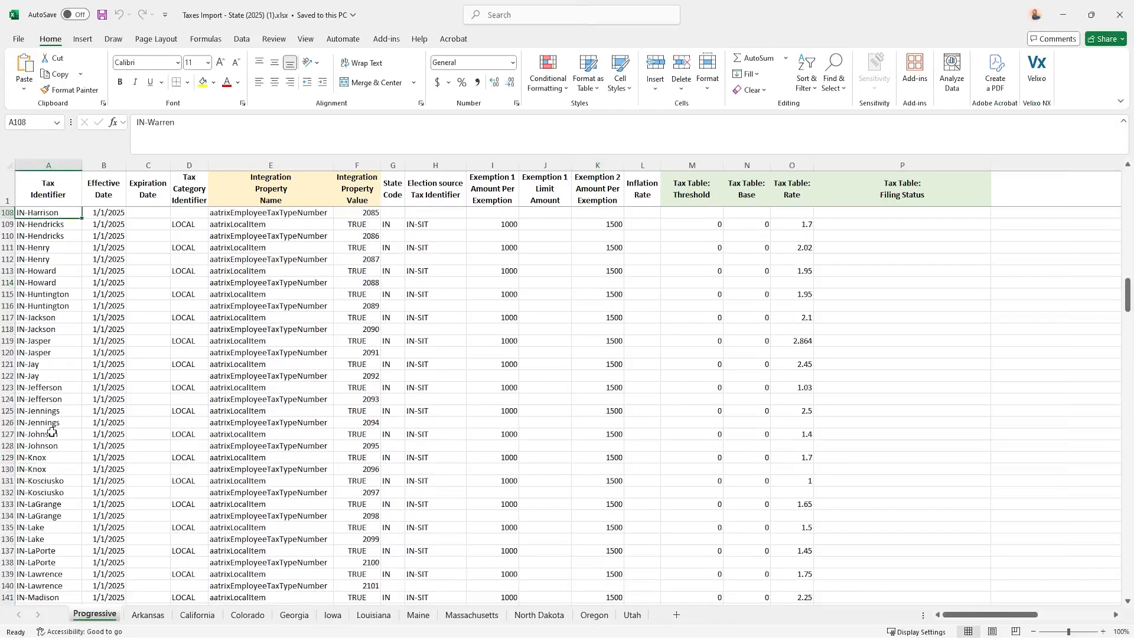
key("Page_Down")
key("Page_Down")
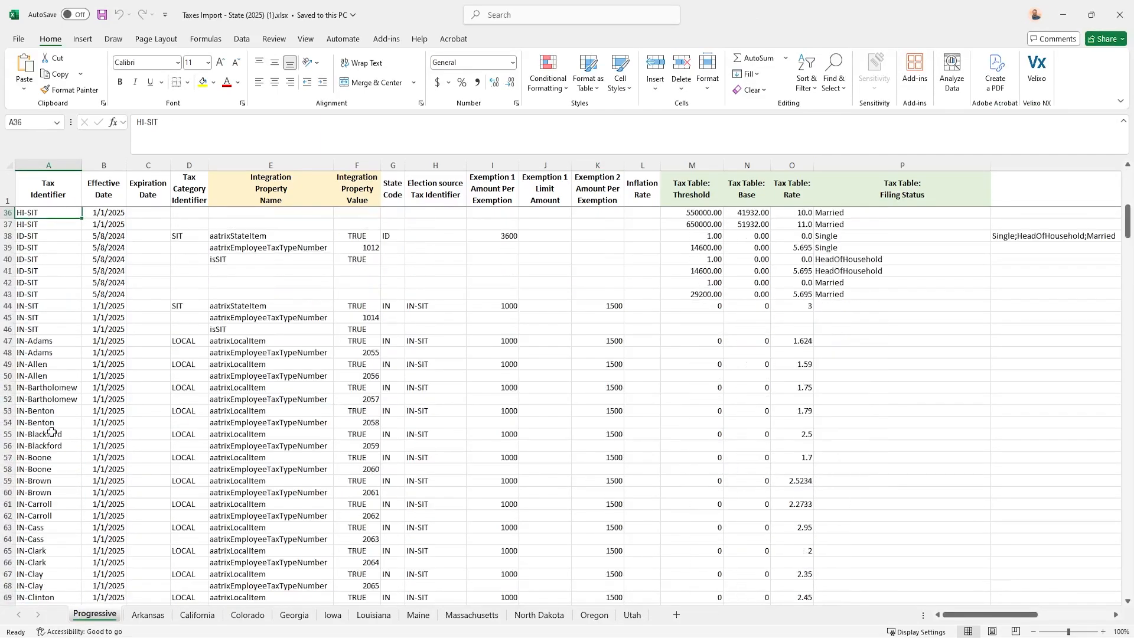
key("Page_Up")
key("Page_Up")
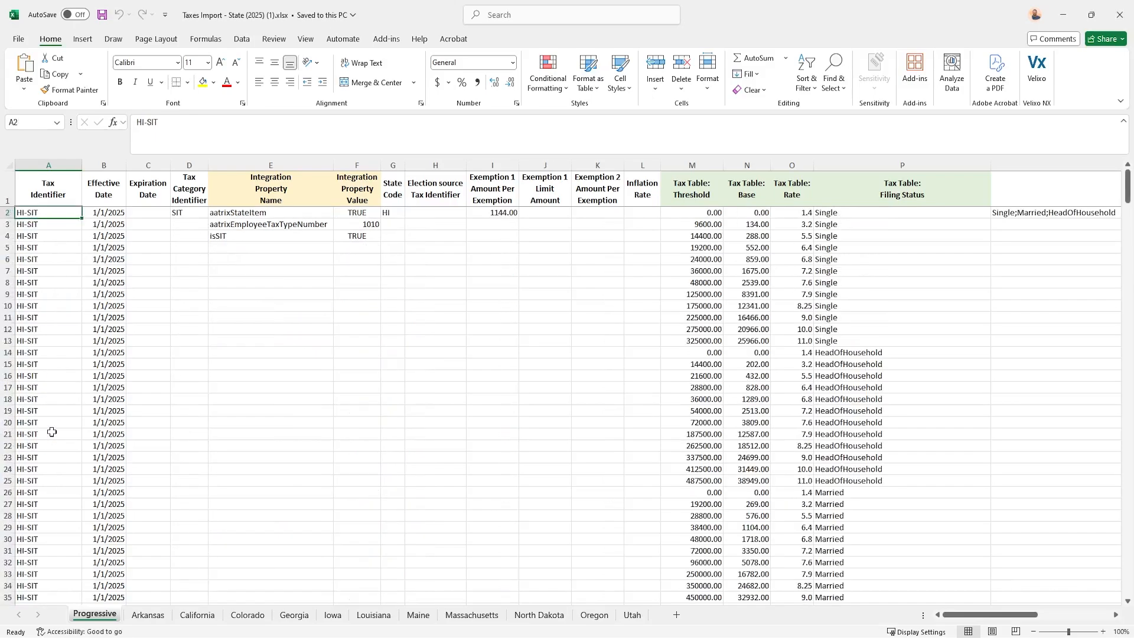
Step: Examine the tax identifiers down the Progressive sheet to locate the MO-SIT rows
key("Page_Down")
key("Page_Down")
key("Page_Down")
key("Page_Down")
key("Page_Down")
key("Page_Down")
key("Page_Down")
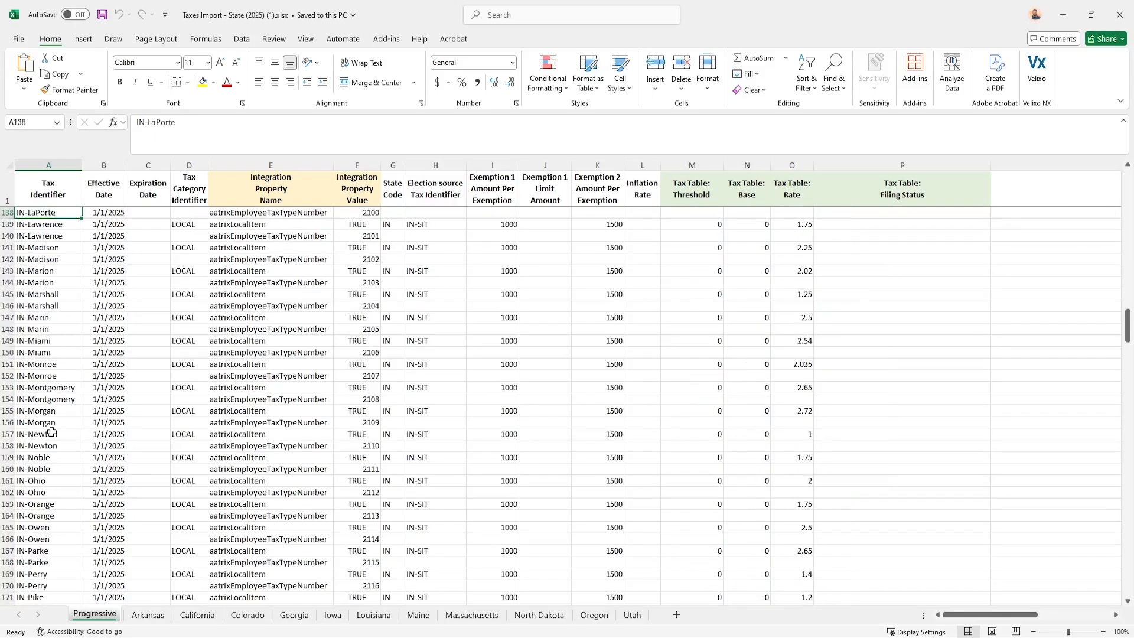
key("Page_Down")
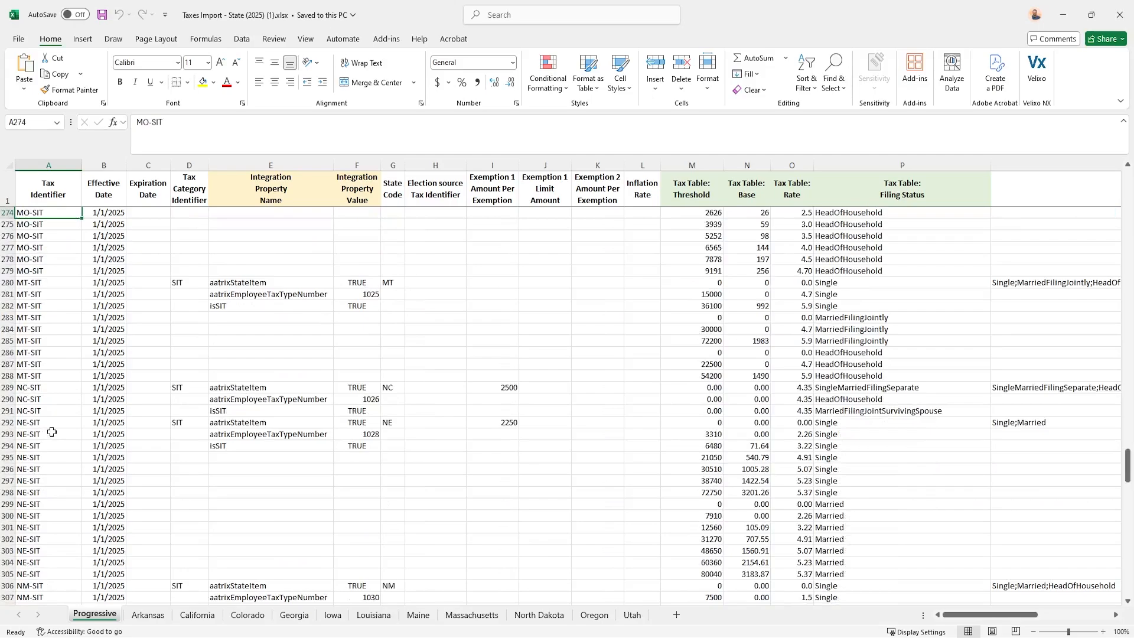
key("Down")
key("Down")
key("Down")
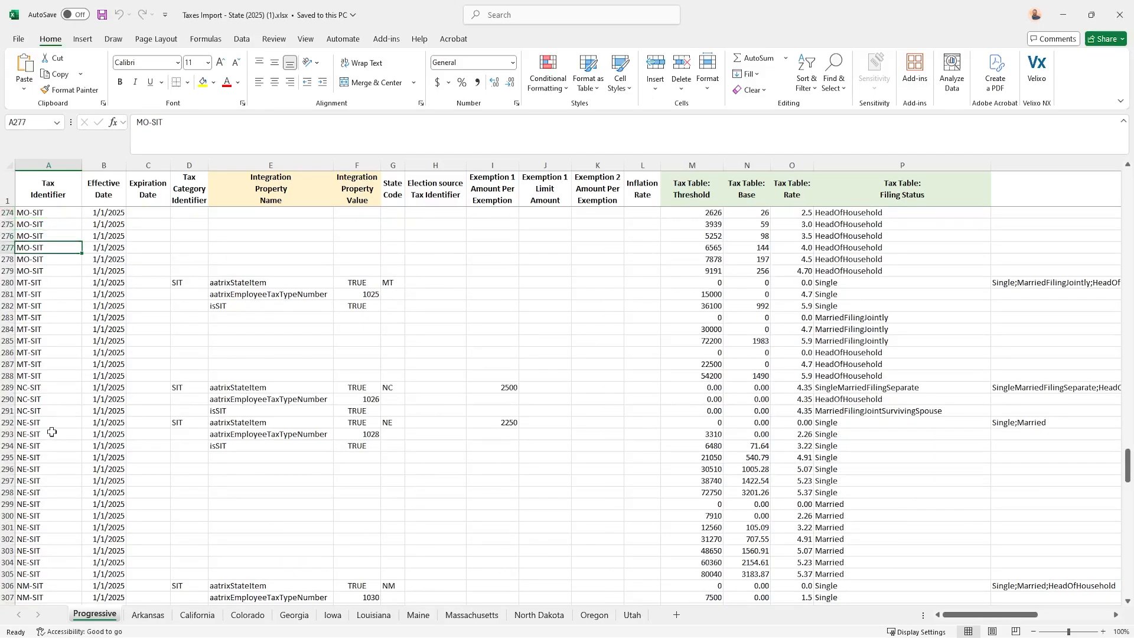
key("Up")
key("Up")
key("Up")
key("Up")
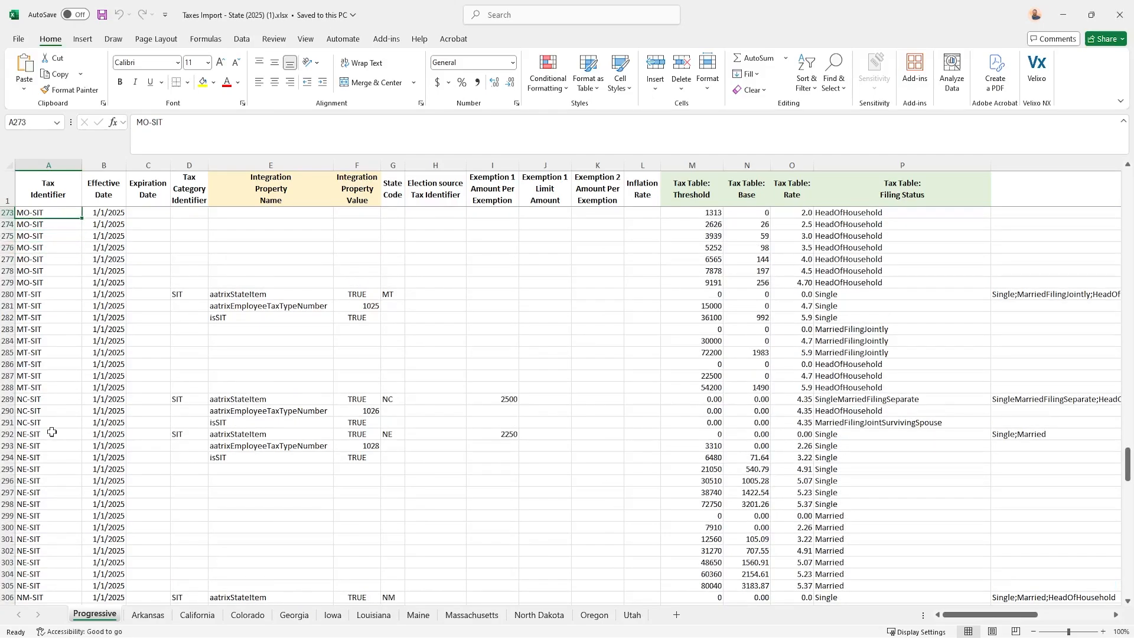
Step: Delete rows 2 to 255 of the Progressive sheet, removing every state tax listed above MO-SIT
left_click(56, 387)
scroll(58, 387, "up", 20)
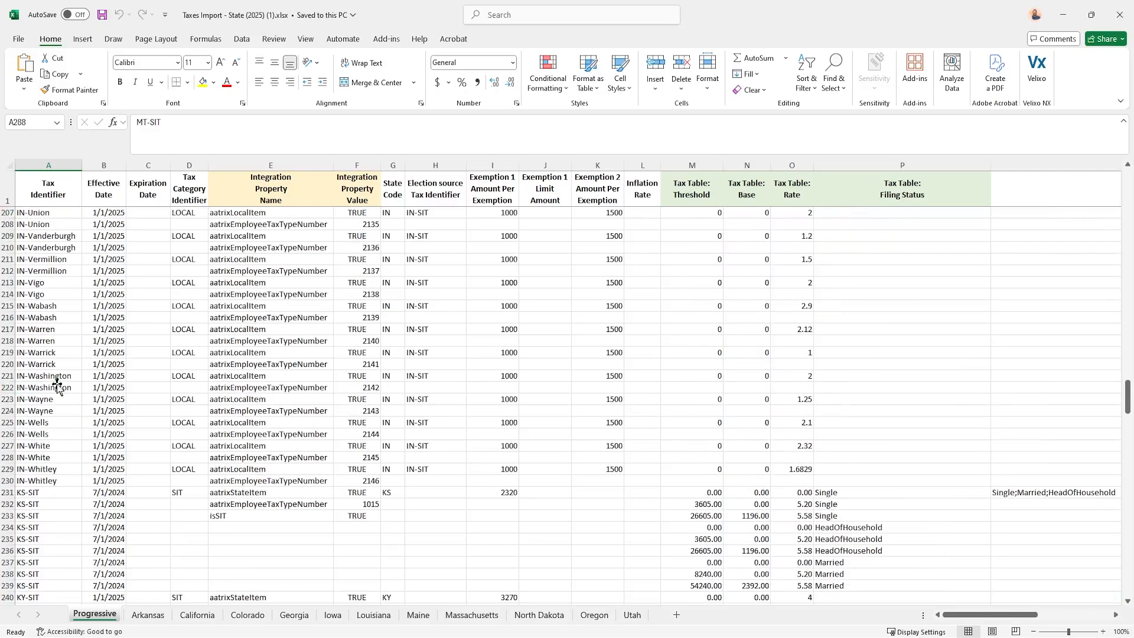
scroll(57, 387, "up", 20)
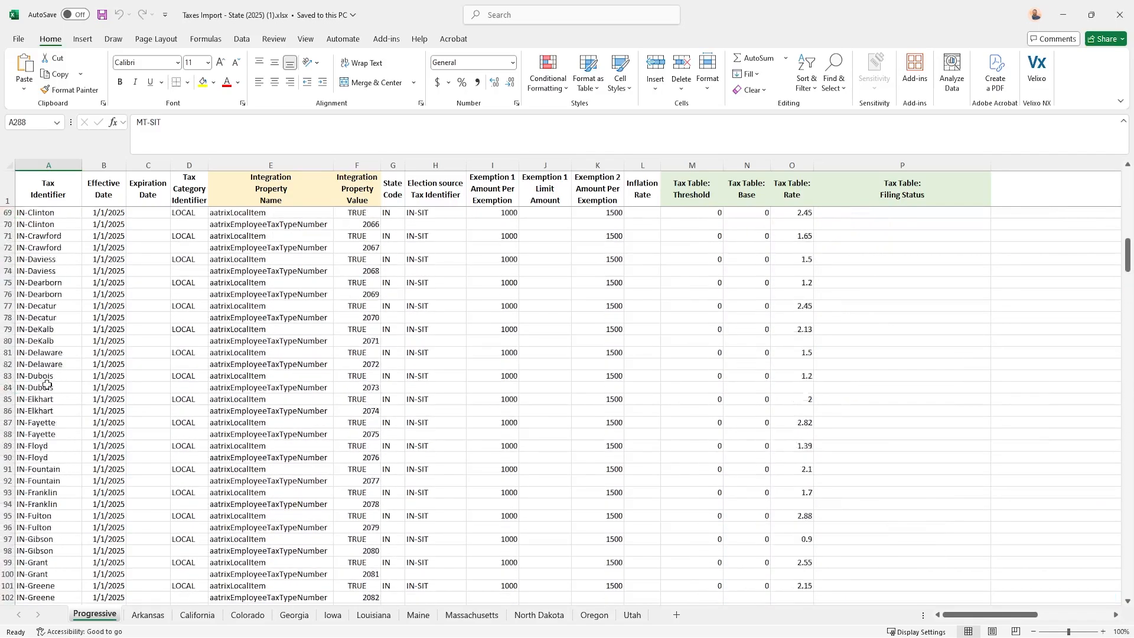
scroll(47, 384, "up", 12)
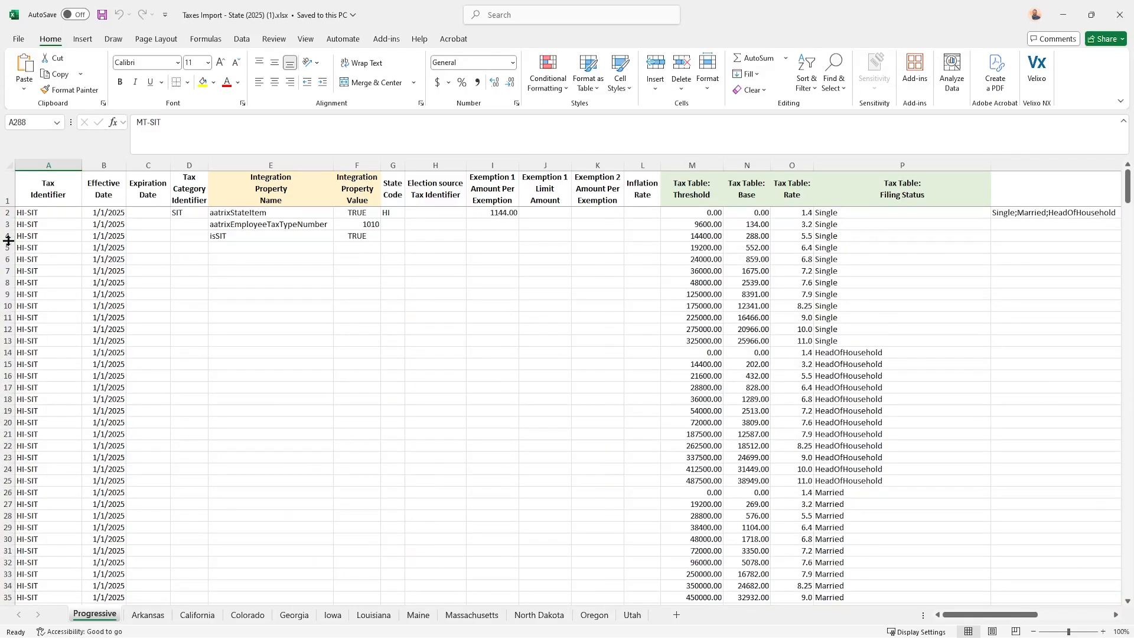
left_click_drag(7, 212, 99, 177)
left_click_drag(104, 246, 108, 408)
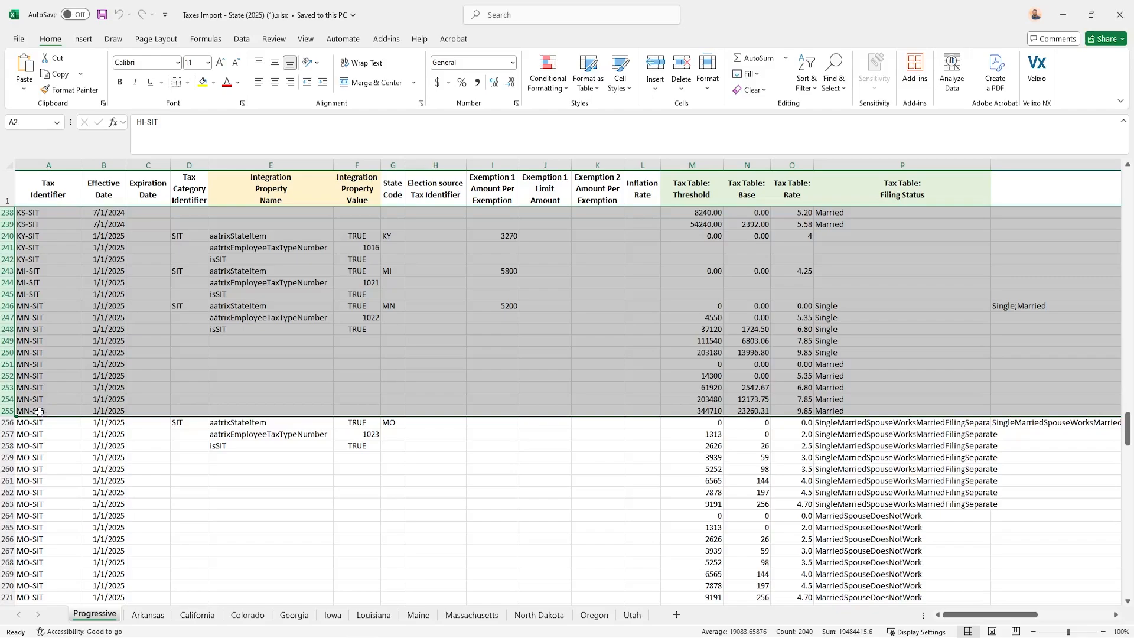
right_click(66, 329)
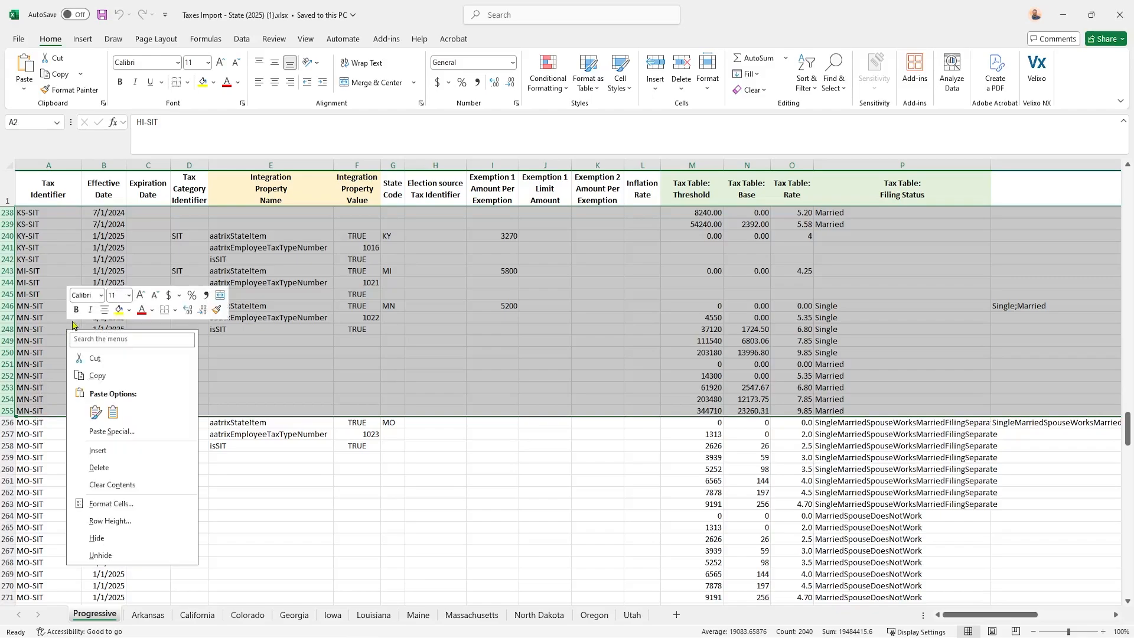
left_click(112, 466)
left_click(50, 295)
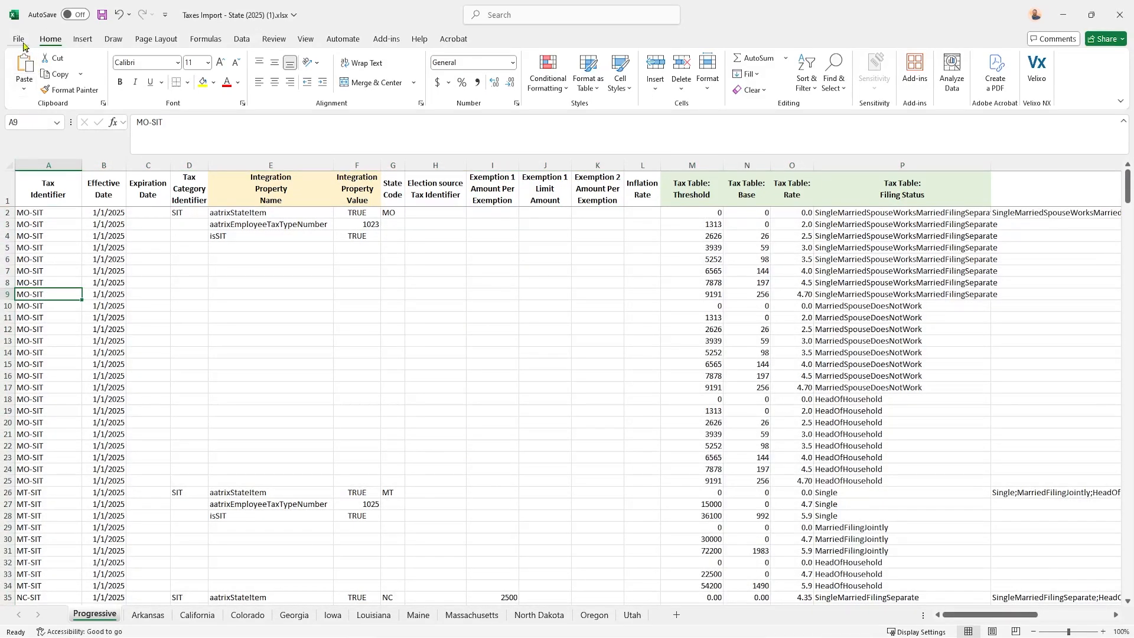
Step: Look through the Arkansas, California and Colorado sheets and minimize the workbook to return to the help article
left_click(42, 259)
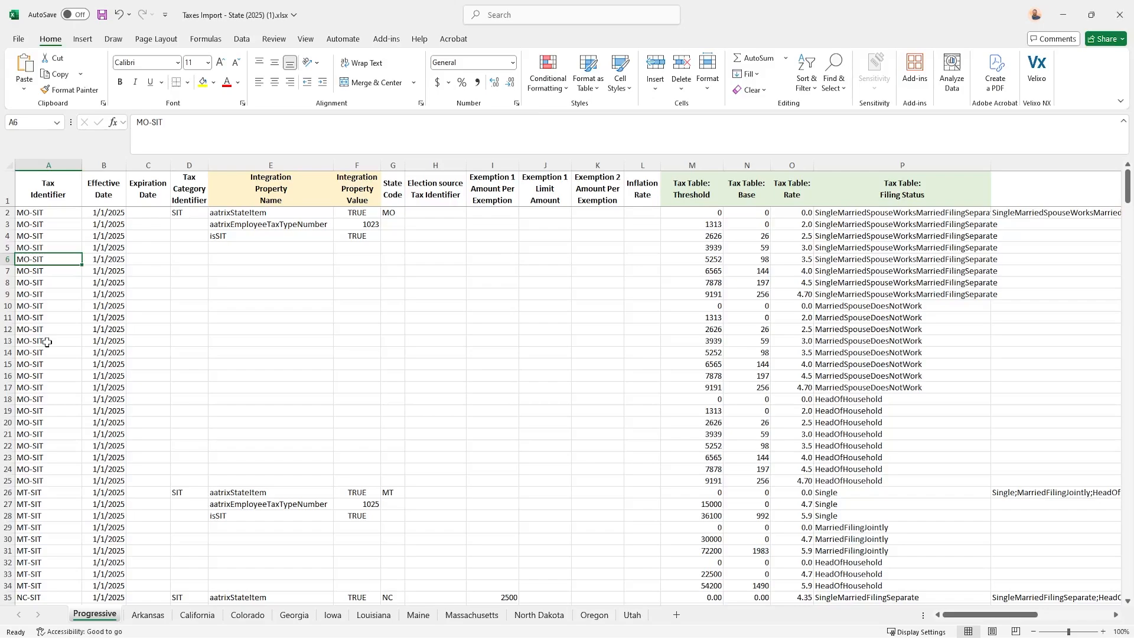
left_click(188, 341)
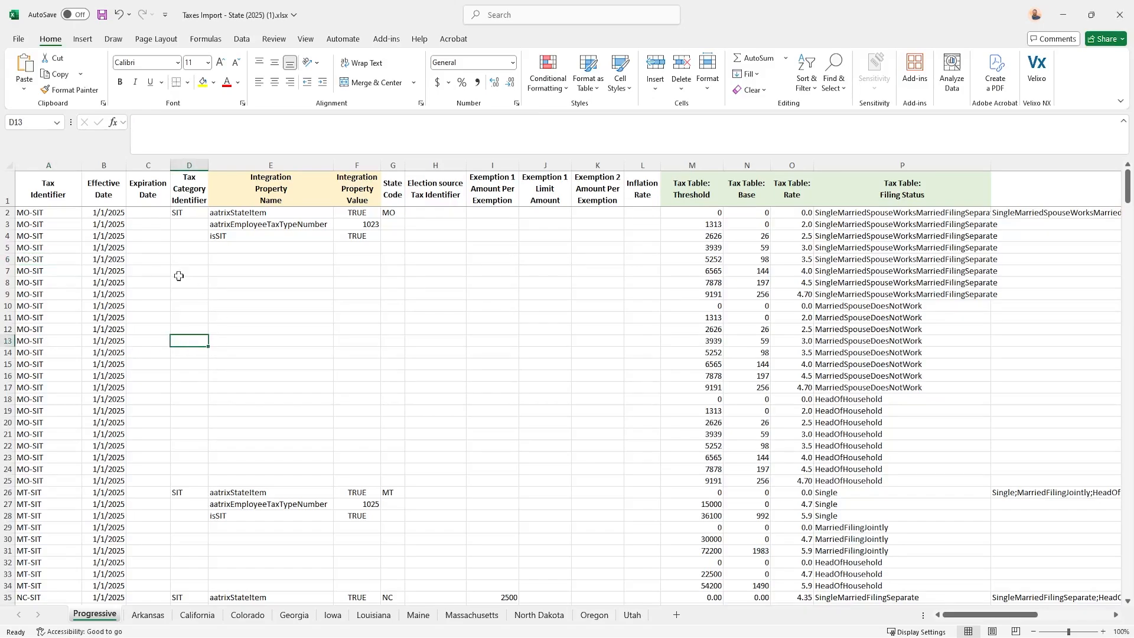
left_click(147, 615)
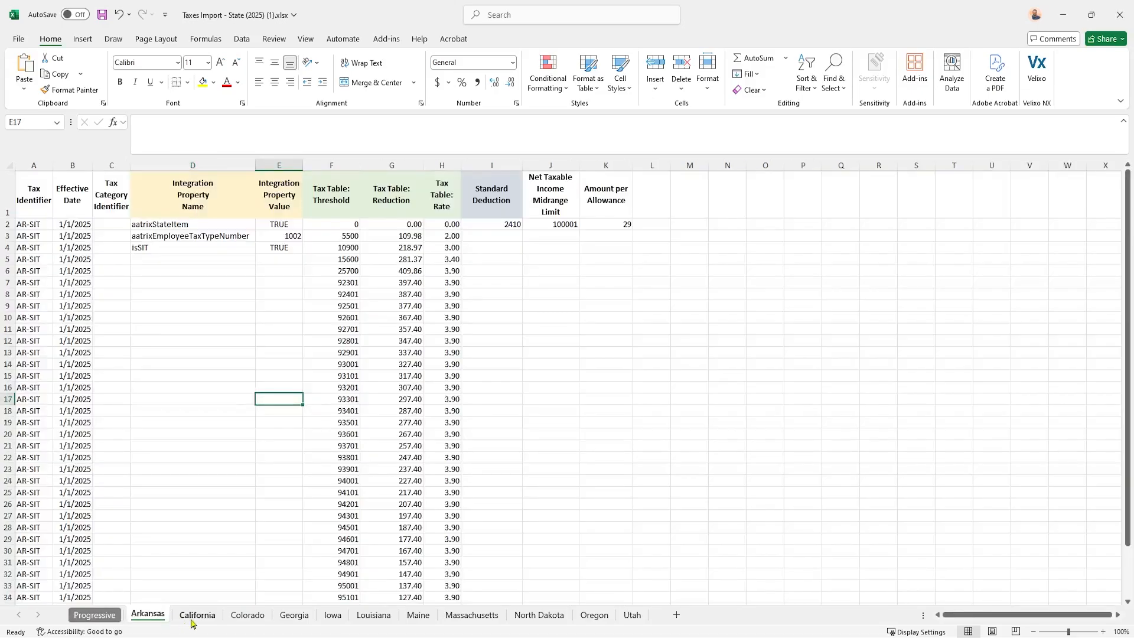
left_click(197, 615)
left_click(234, 614)
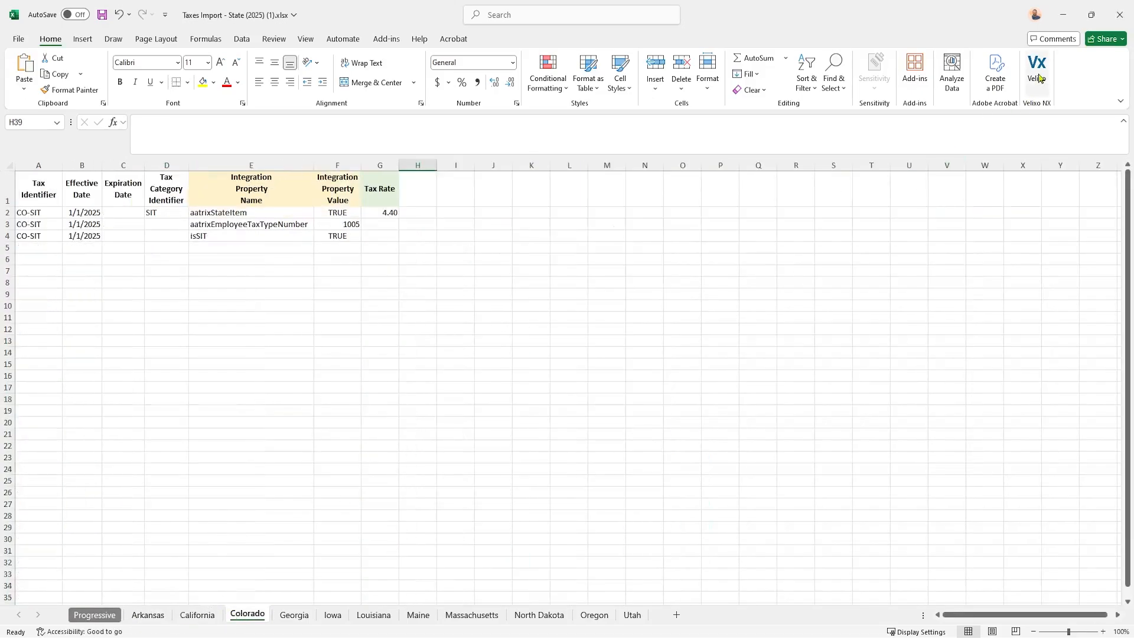
left_click(1063, 15)
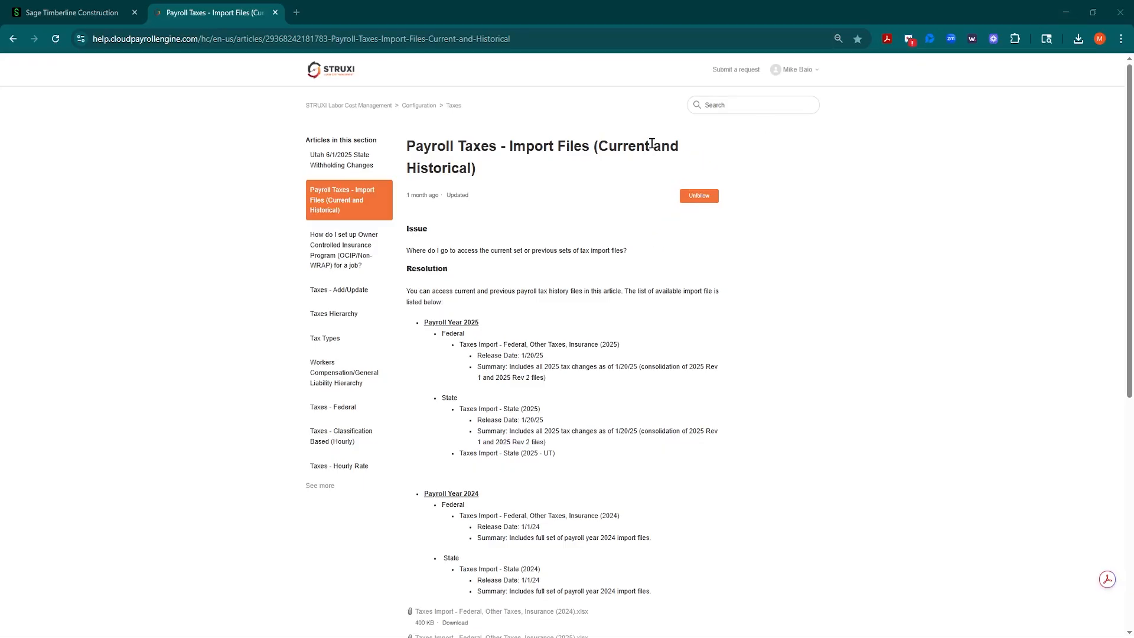
Step: Close the help article and open the tax records import from the payroll Taxes list
left_click(275, 12)
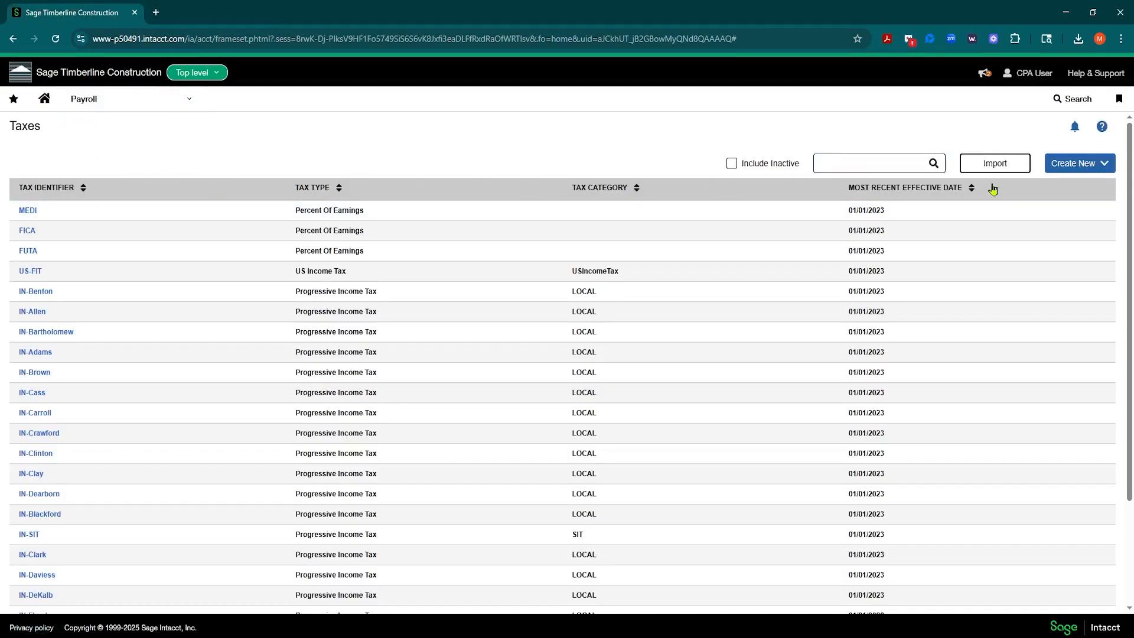
left_click(995, 164)
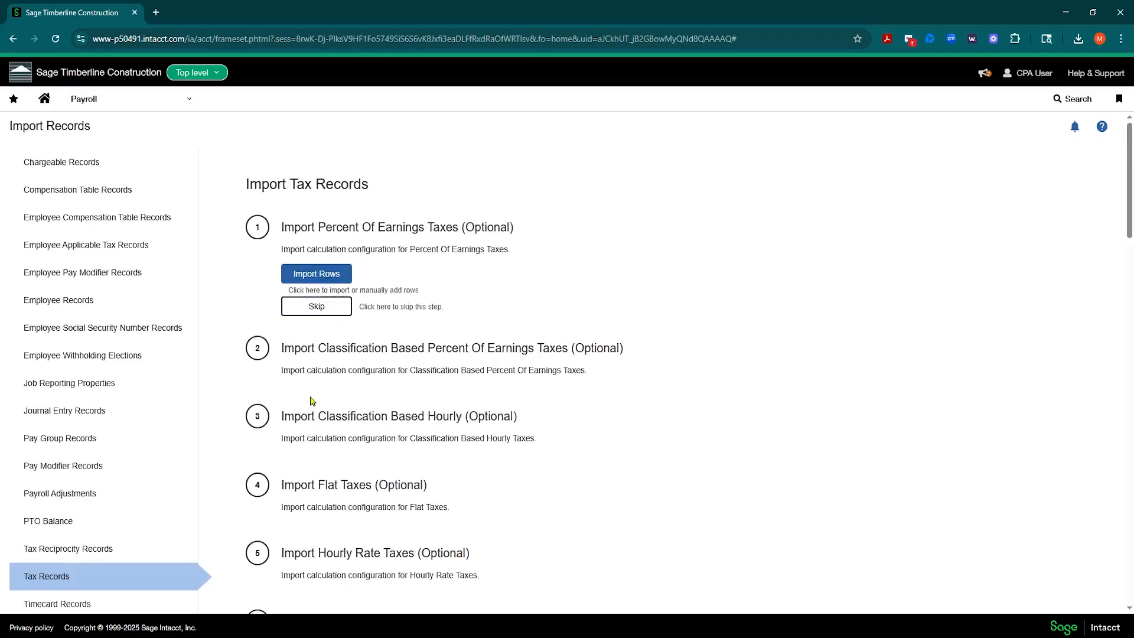
Step: Skip the optional imports from Percent Of Earnings through Hourly Rate Taxes to reach the Progressive Taxes import
left_click(311, 309)
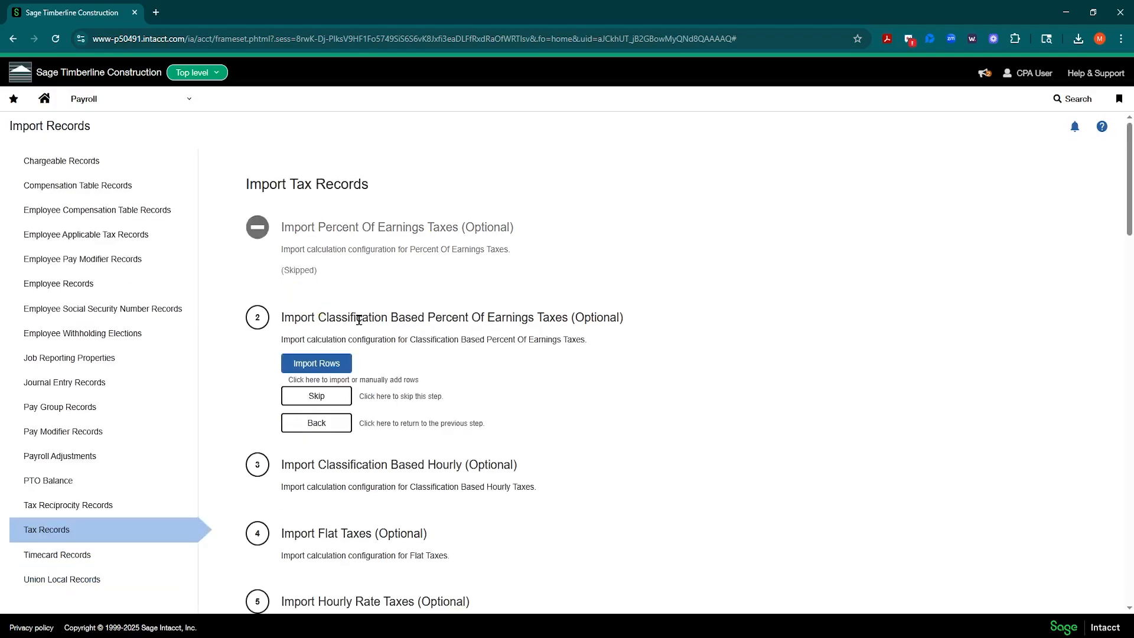
left_click(314, 273)
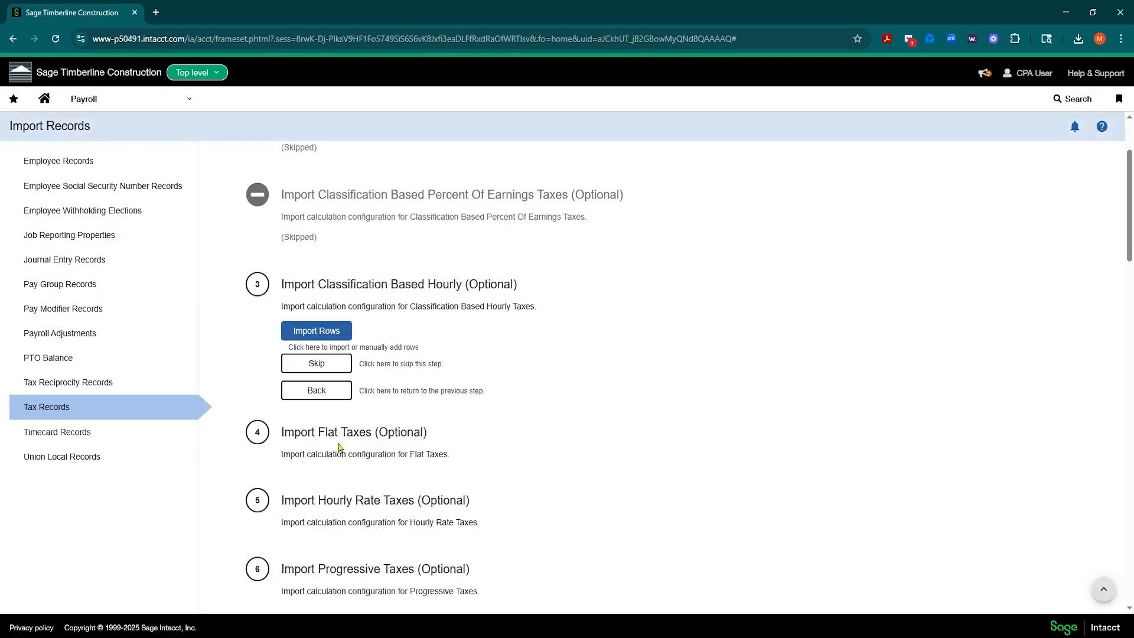
left_click(310, 368)
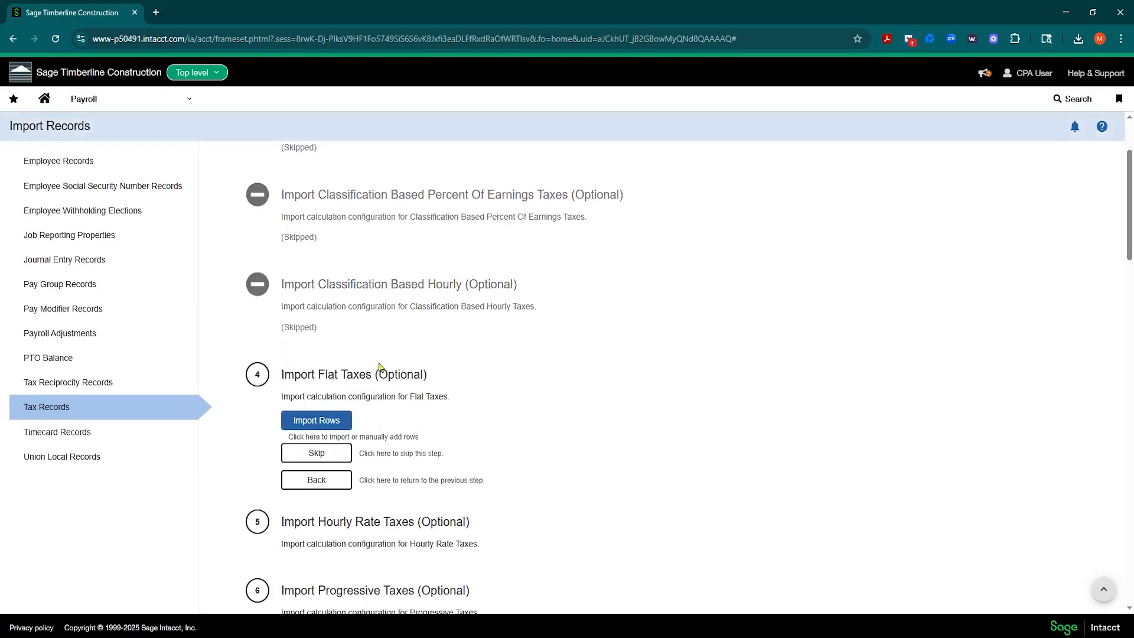
left_click(305, 393)
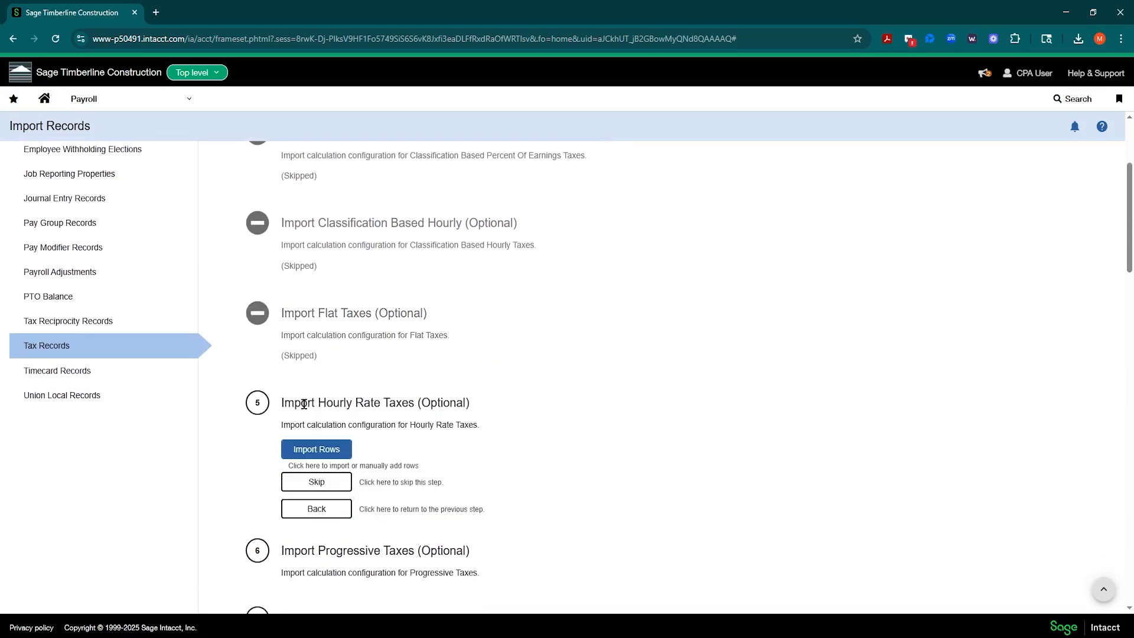
left_click(314, 482)
Step: Look through the remaining federal and state tax imports, and return to the payroll Taxes list
scroll(324, 494, "down", 2)
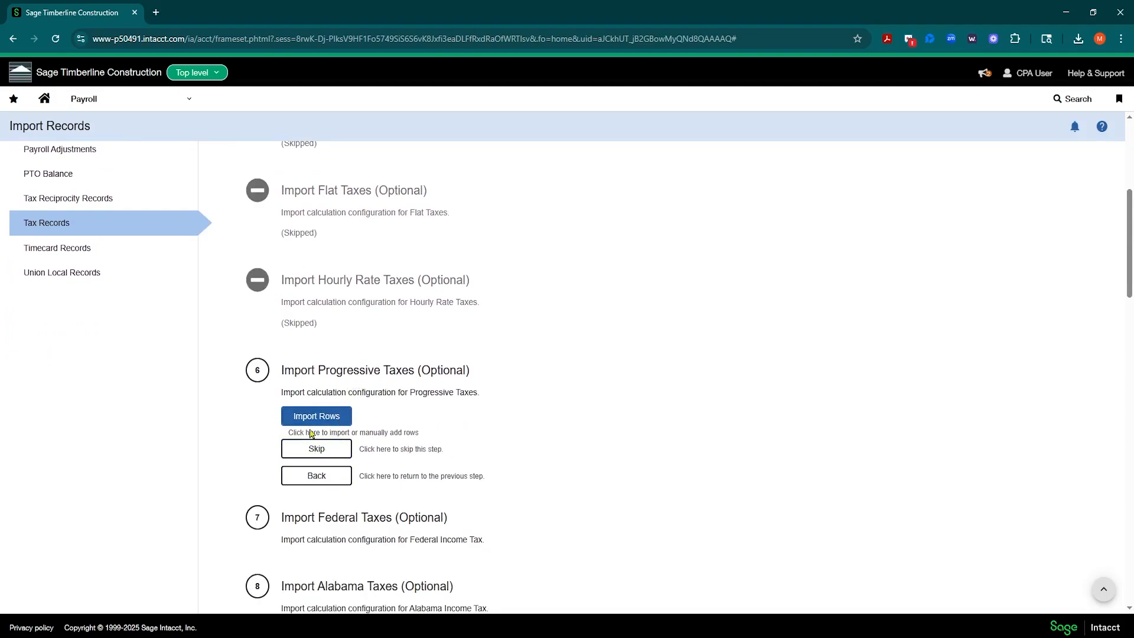
scroll(343, 443, "down", 4)
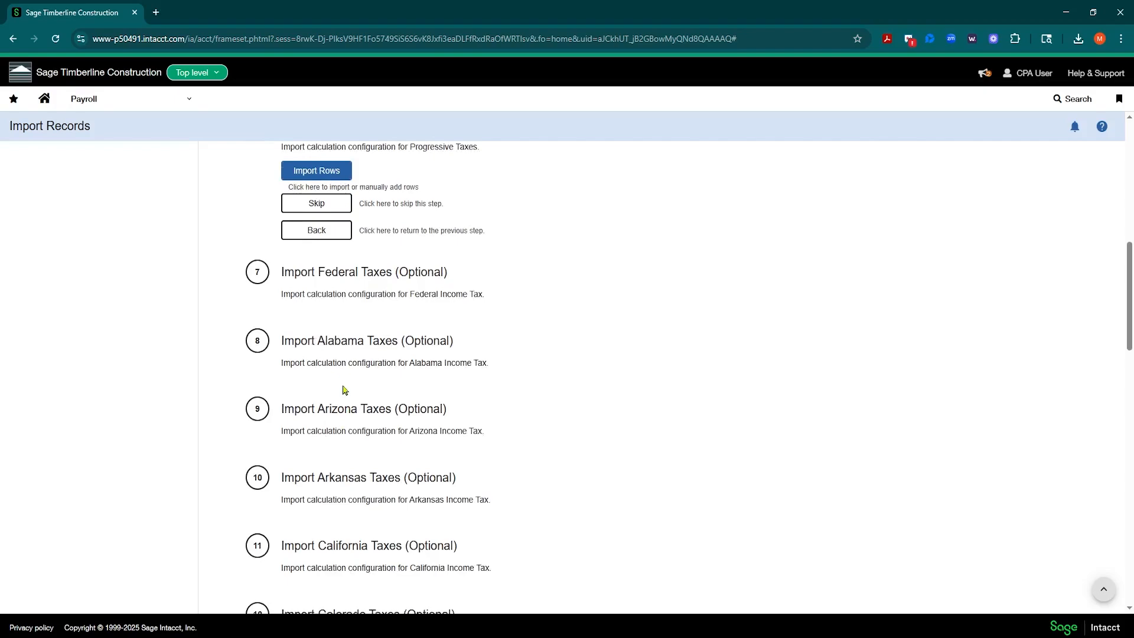
scroll(343, 390, "down", 2)
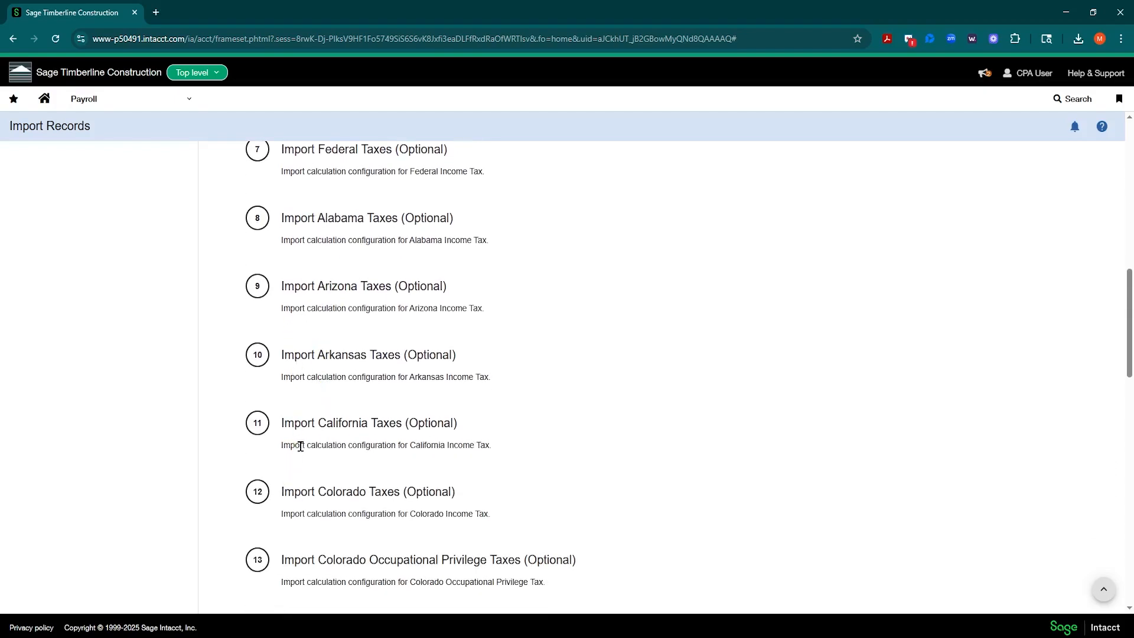
scroll(308, 437, "down", 6)
scroll(346, 418, "up", 17)
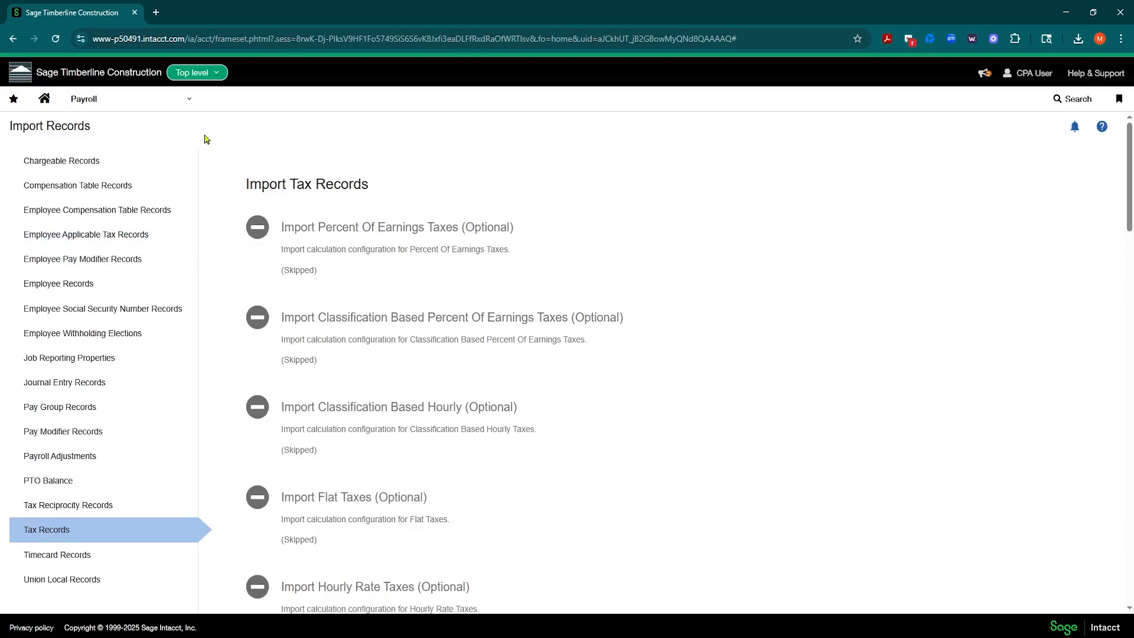
left_click(188, 106)
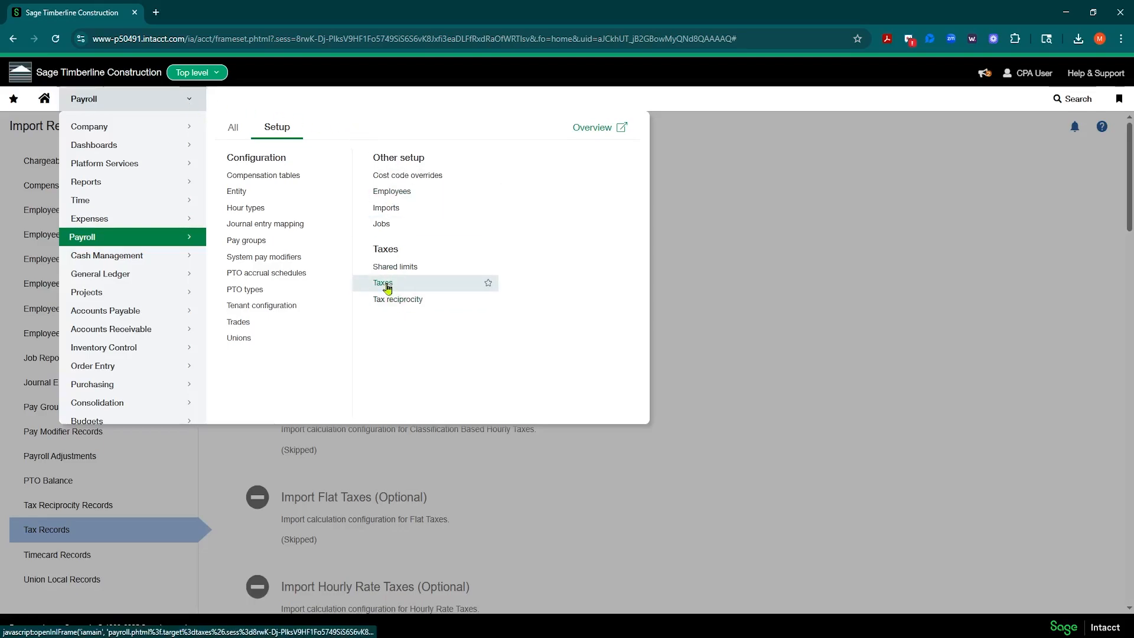
left_click(387, 285)
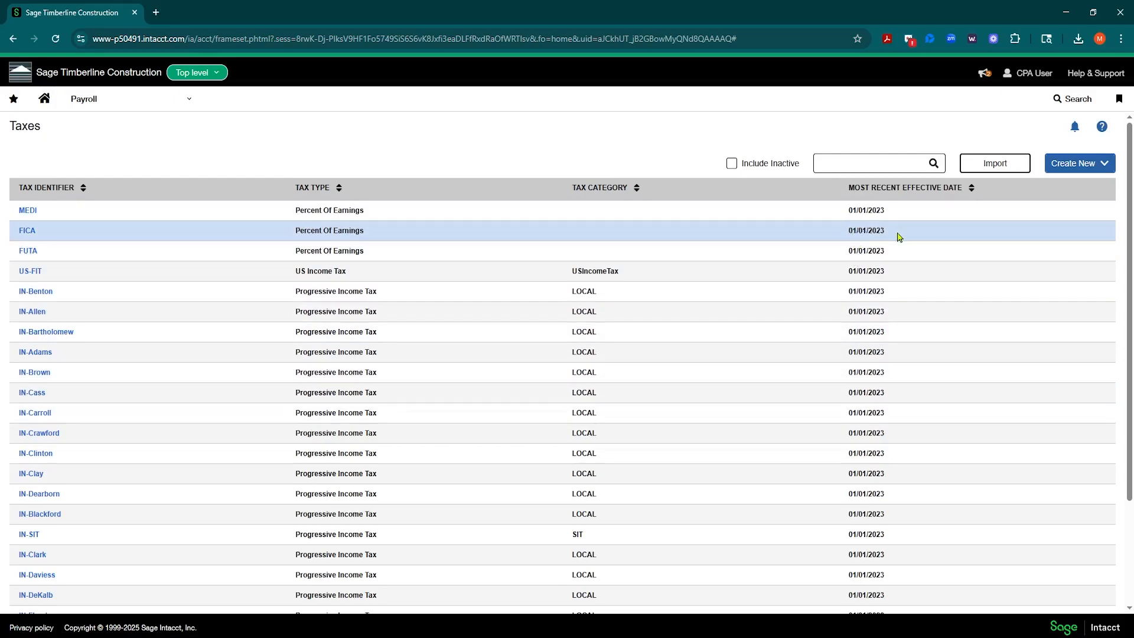
Step: Set the payroll Taxes list to show 100 records per page
left_click_drag(873, 230, 901, 237)
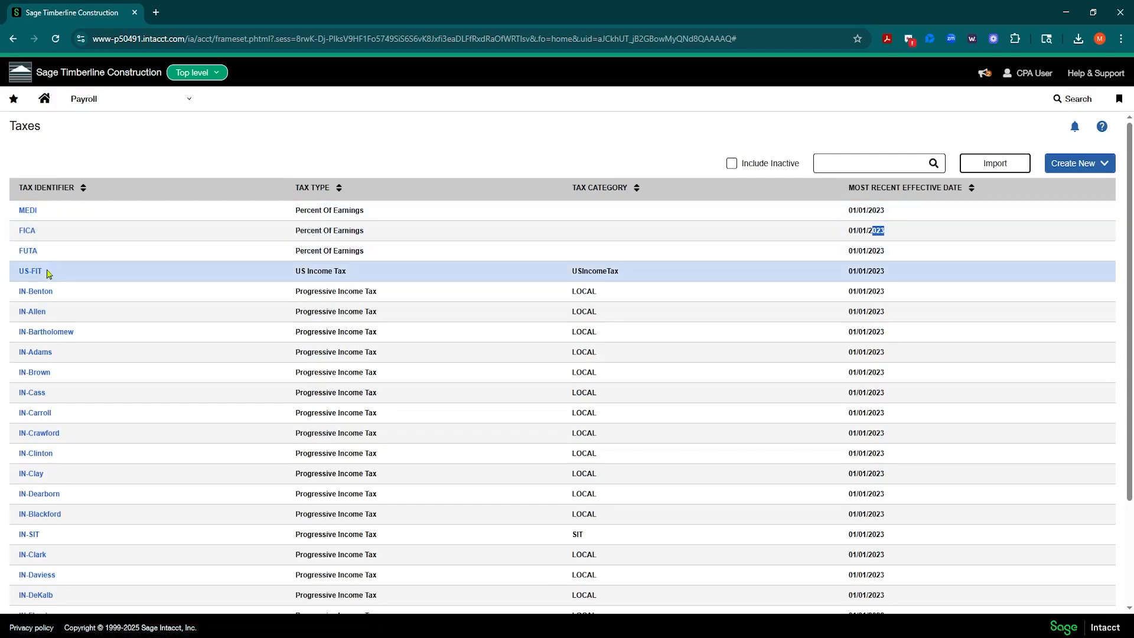
scroll(49, 273, "down", 3)
left_click(131, 588)
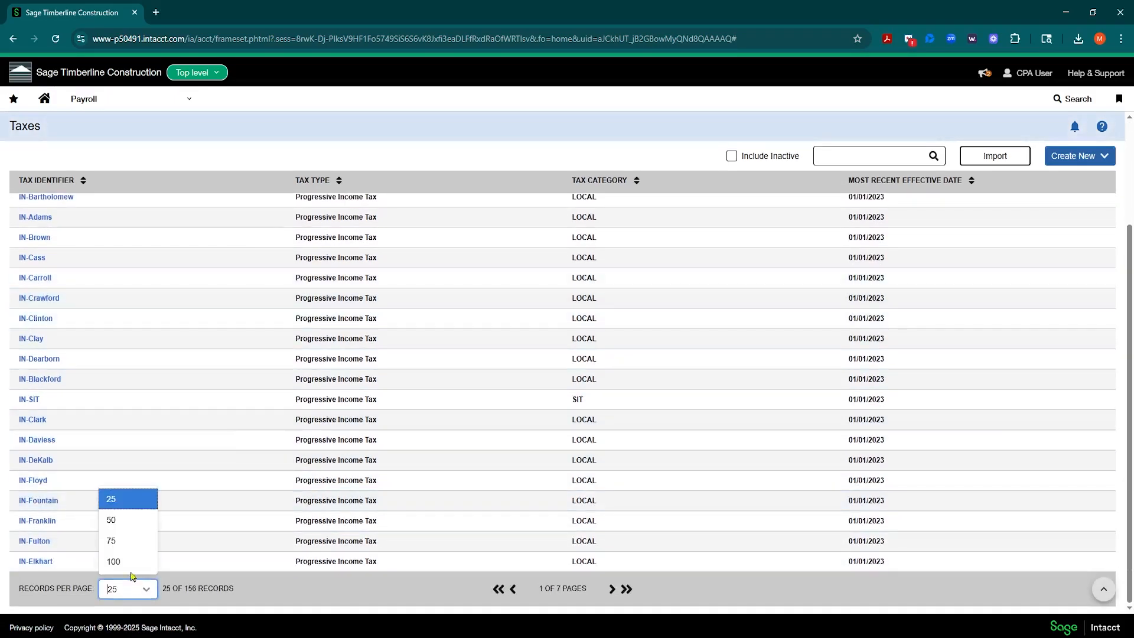
left_click(135, 561)
Step: Examine the tax identifiers and their most recent effective dates across both pages of the Taxes list
scroll(113, 344, "down", 10)
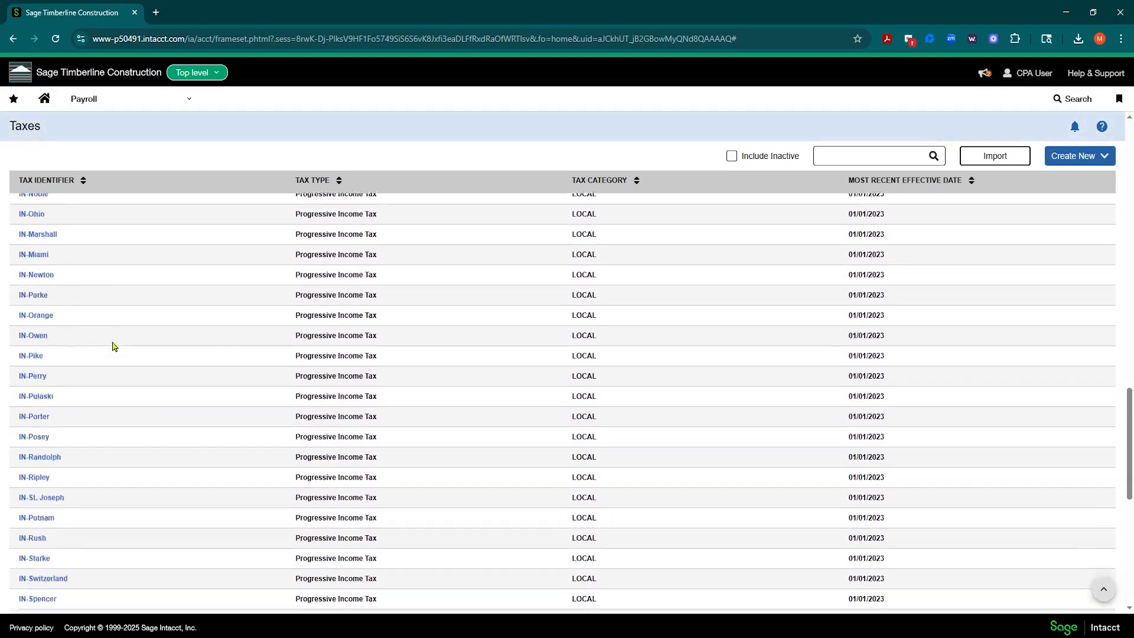
scroll(113, 347, "down", 5)
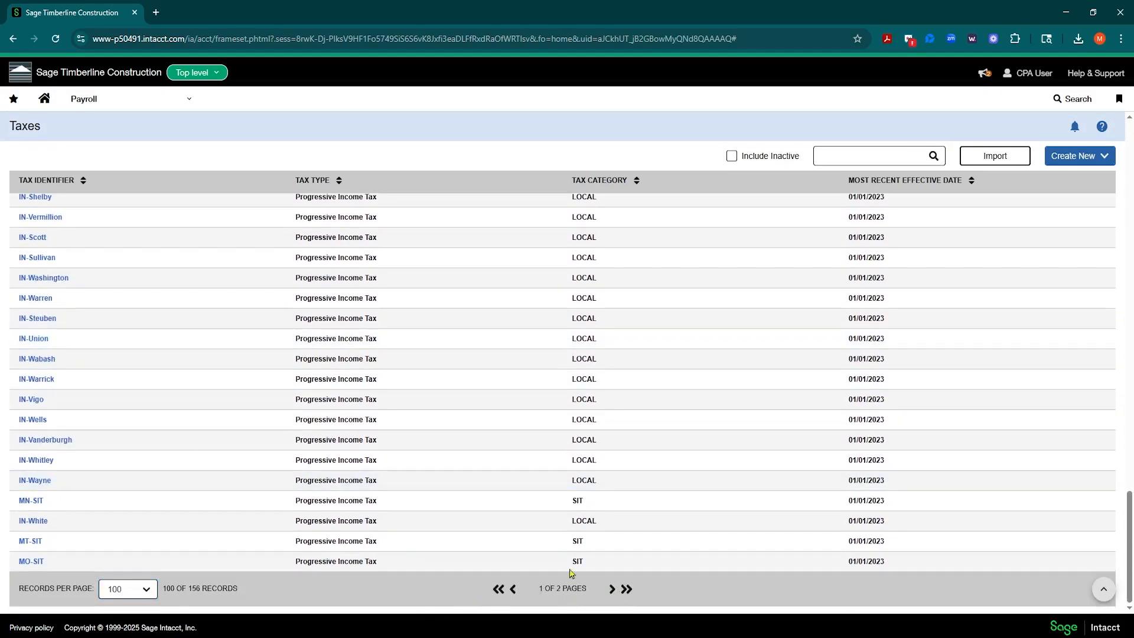
left_click(612, 589)
scroll(75, 240, "up", 3)
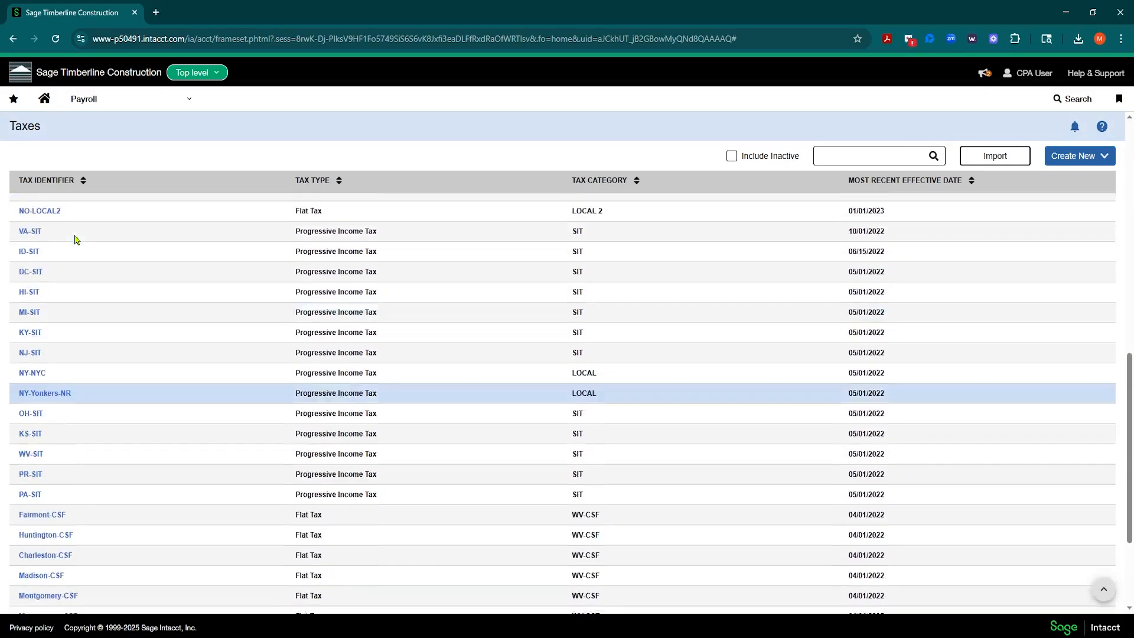
scroll(76, 239, "up", 15)
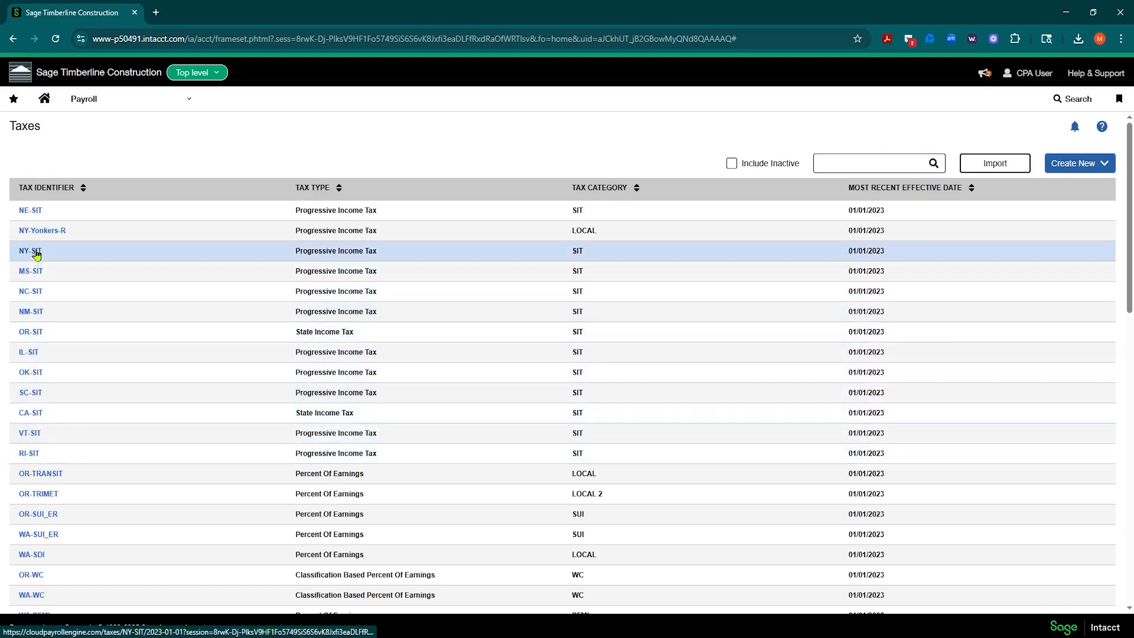
scroll(59, 260, "down", 5)
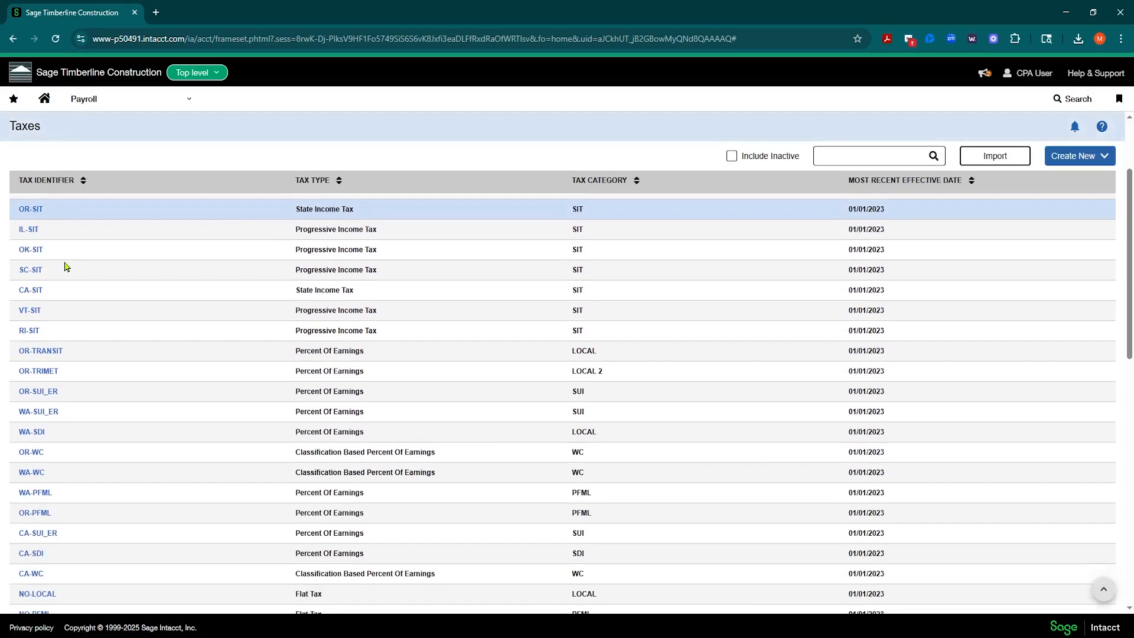
scroll(65, 266, "down", 7)
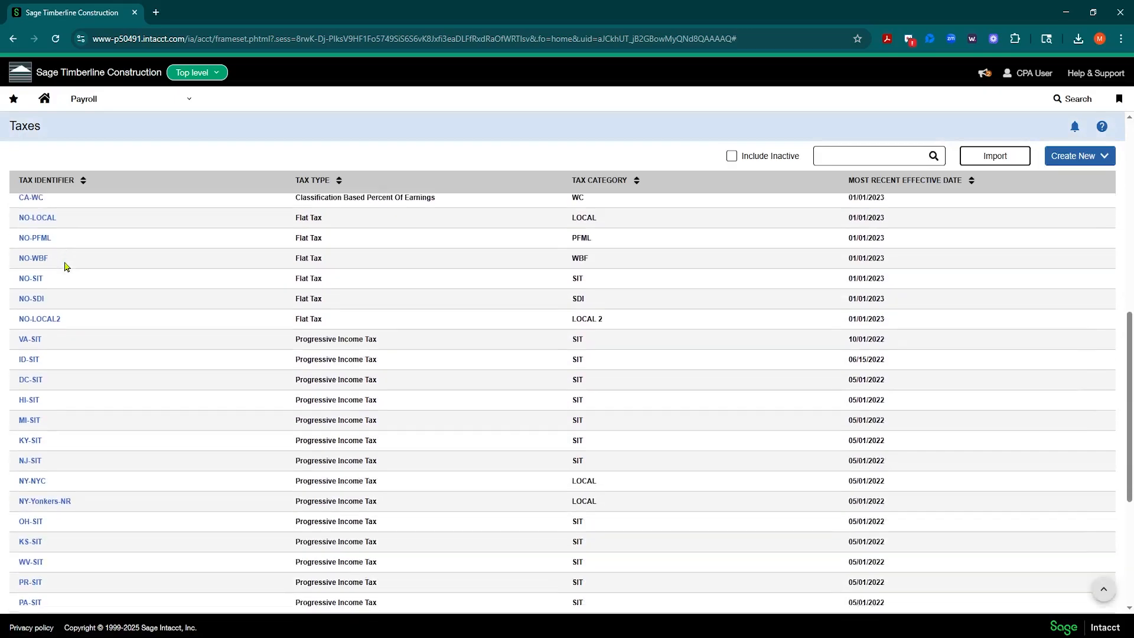
scroll(65, 266, "down", 1)
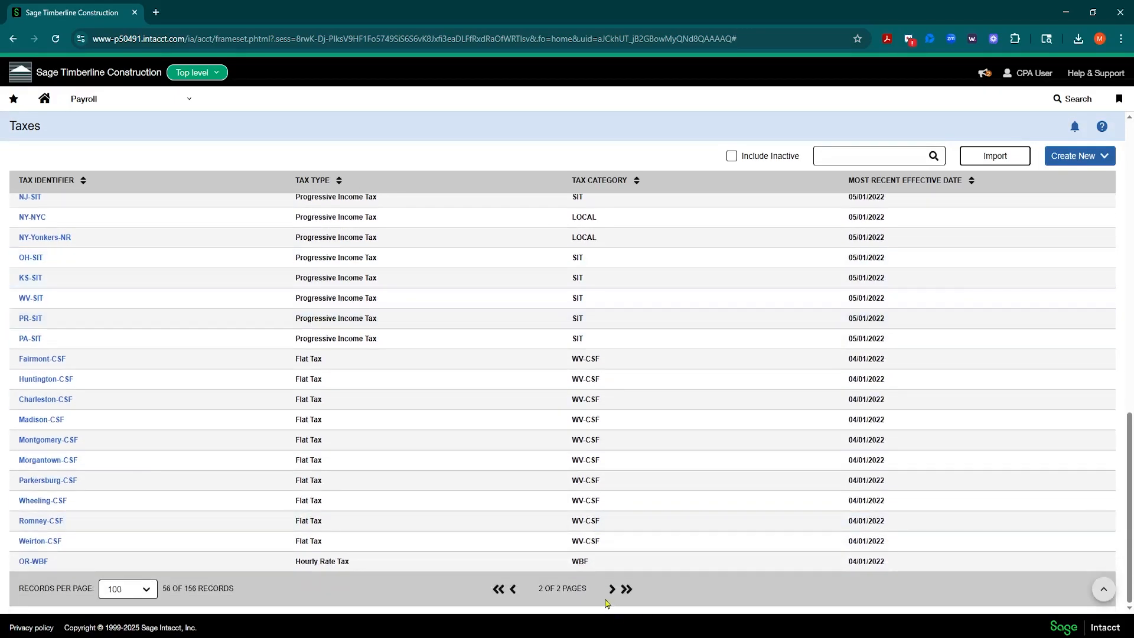
scroll(266, 327, "up", 4)
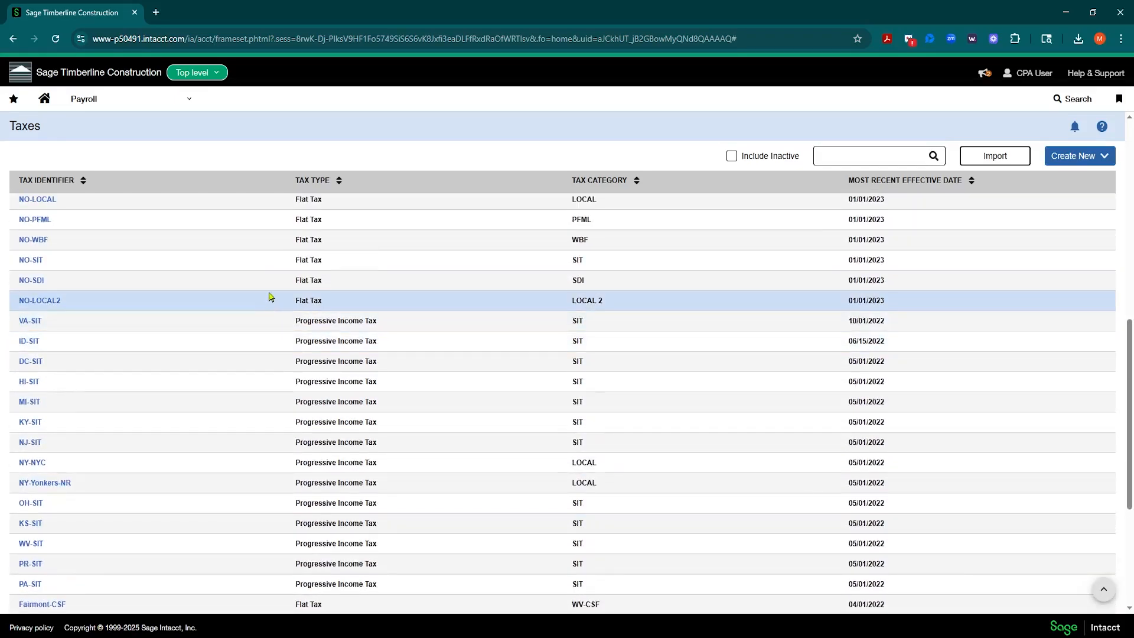
scroll(178, 374, "up", 4)
scroll(578, 543, "down", 4)
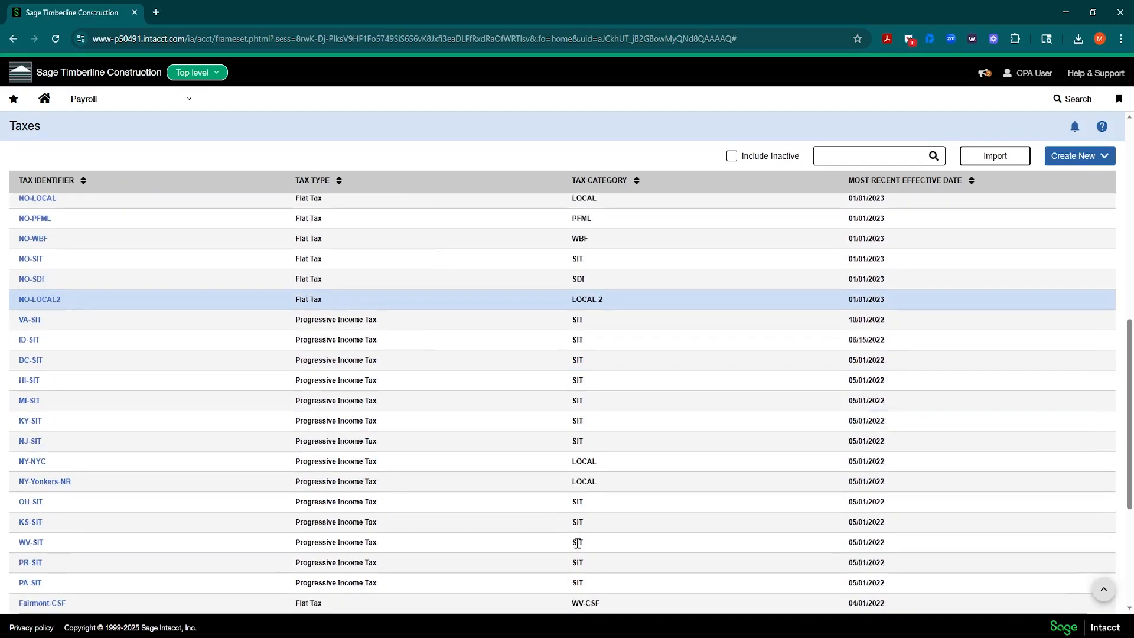
scroll(578, 543, "down", 4)
left_click(511, 589)
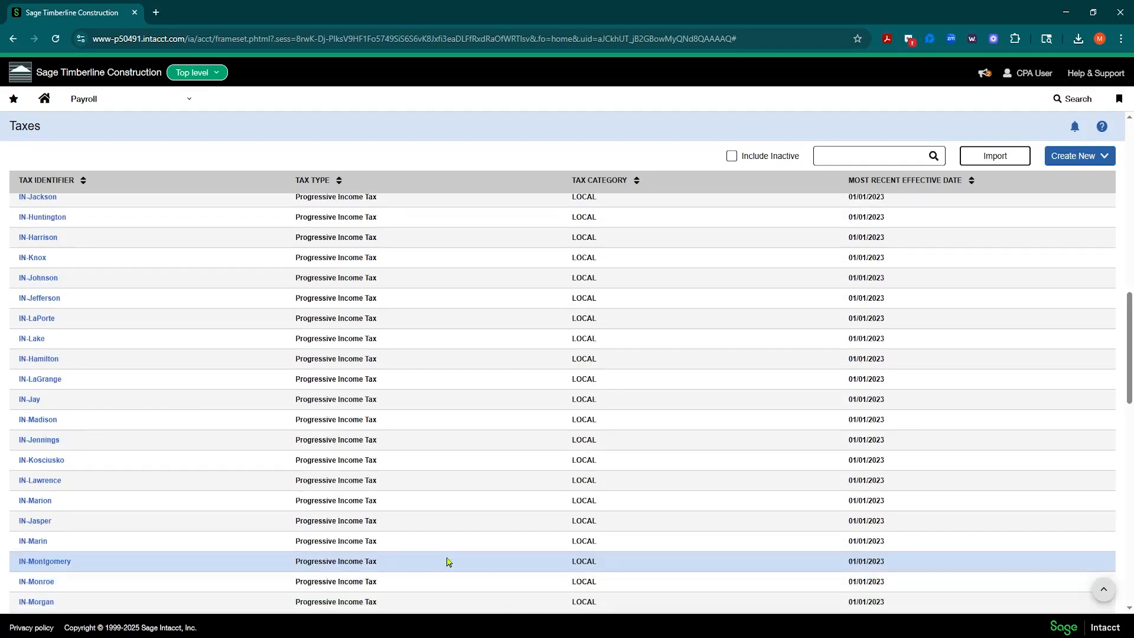
scroll(67, 217, "up", 4)
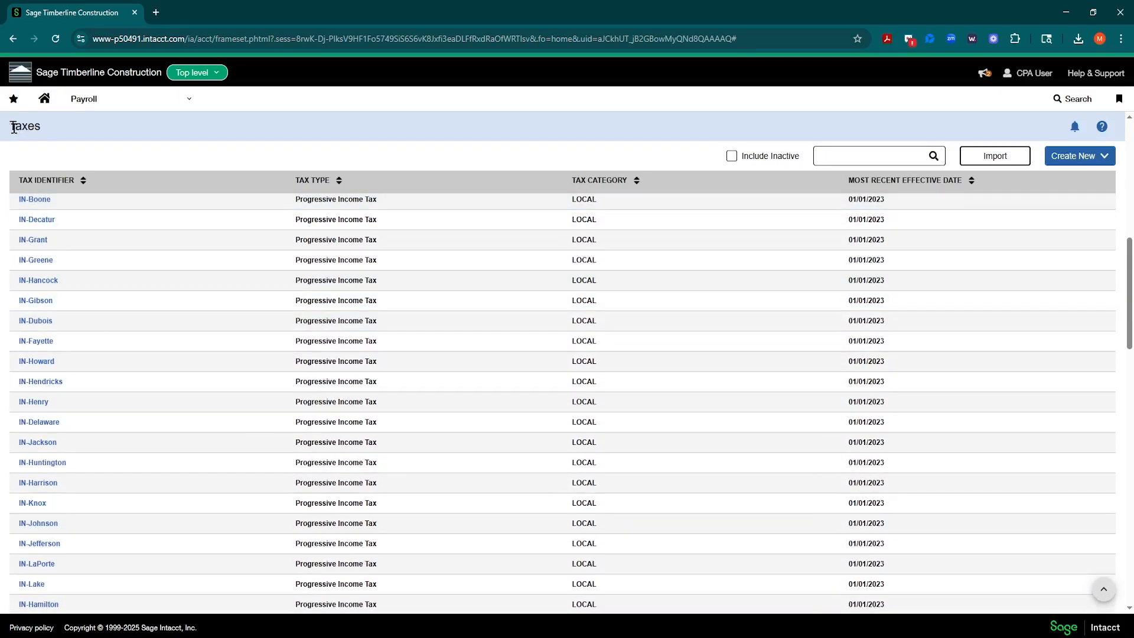
Step: Check the tax types offered for a new tax, and review both pages of the Taxes list again
left_click(1104, 158)
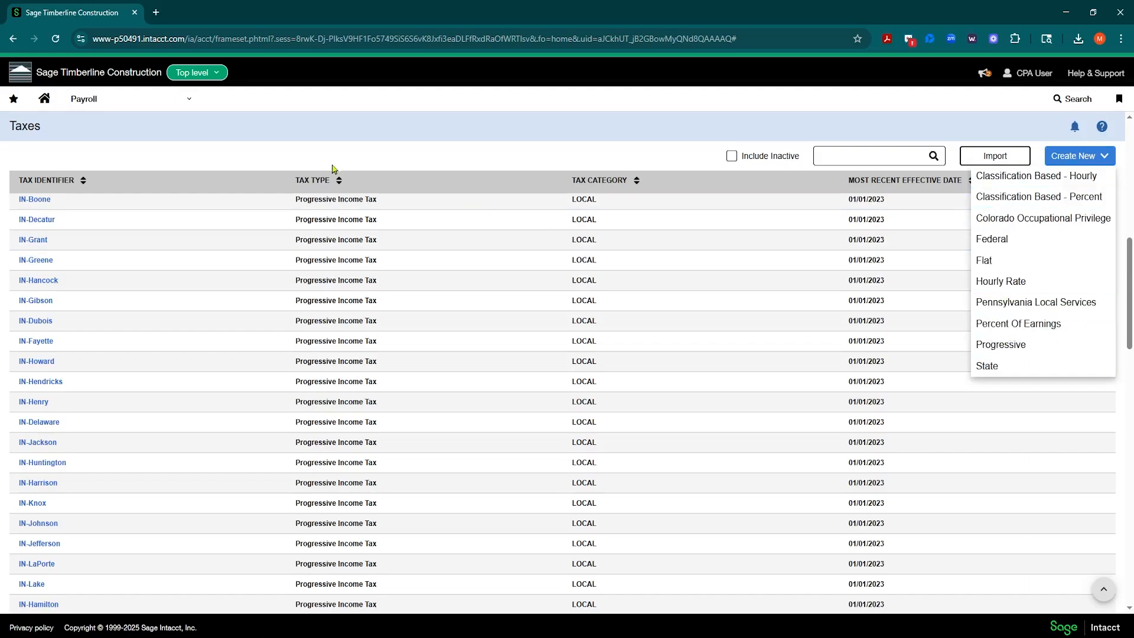
left_click(281, 161)
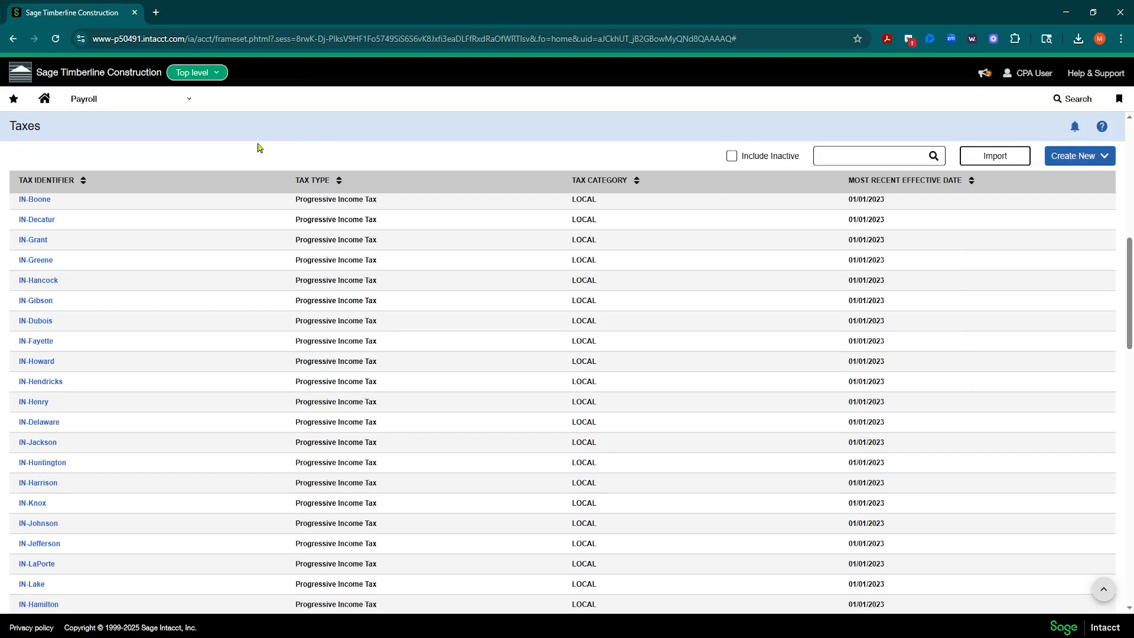
scroll(115, 279, "up", 10)
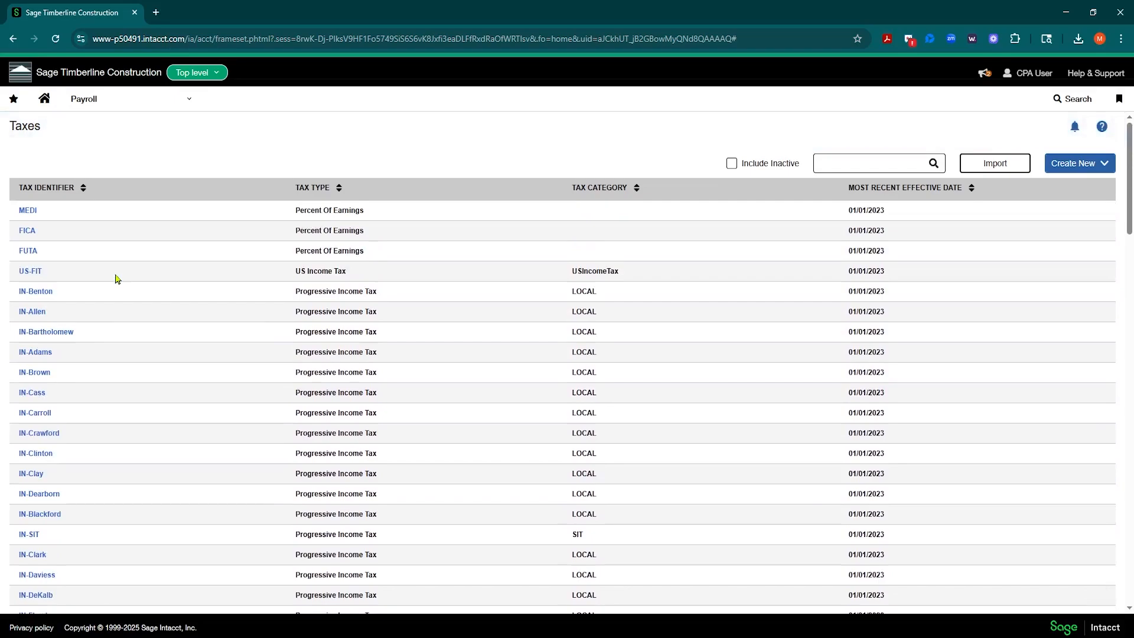
scroll(117, 279, "down", 10)
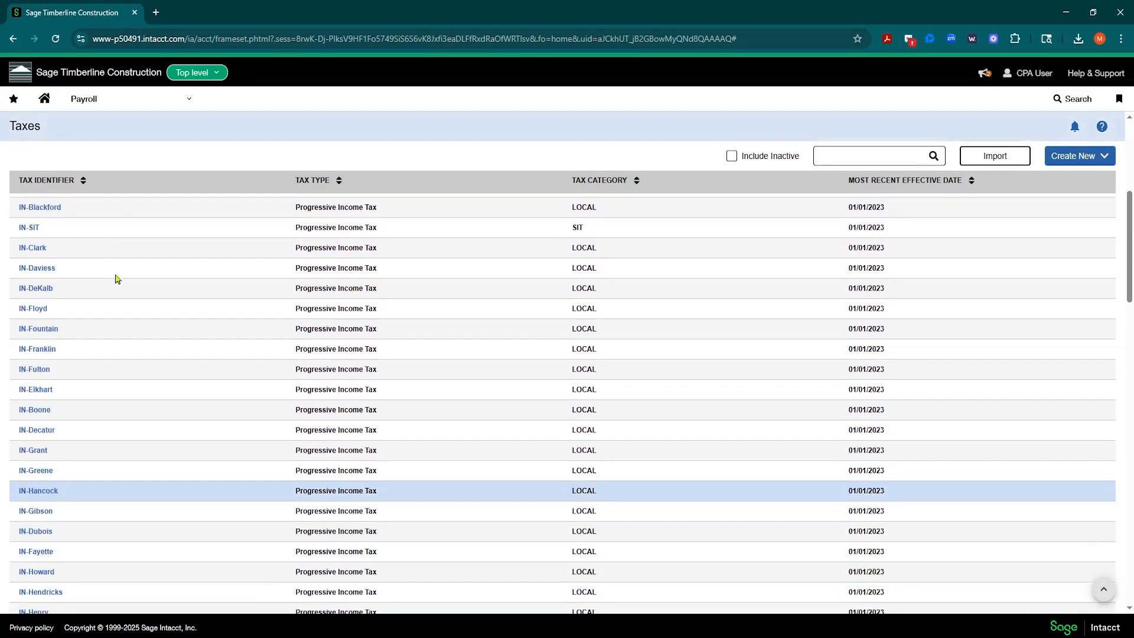
scroll(117, 279, "down", 15)
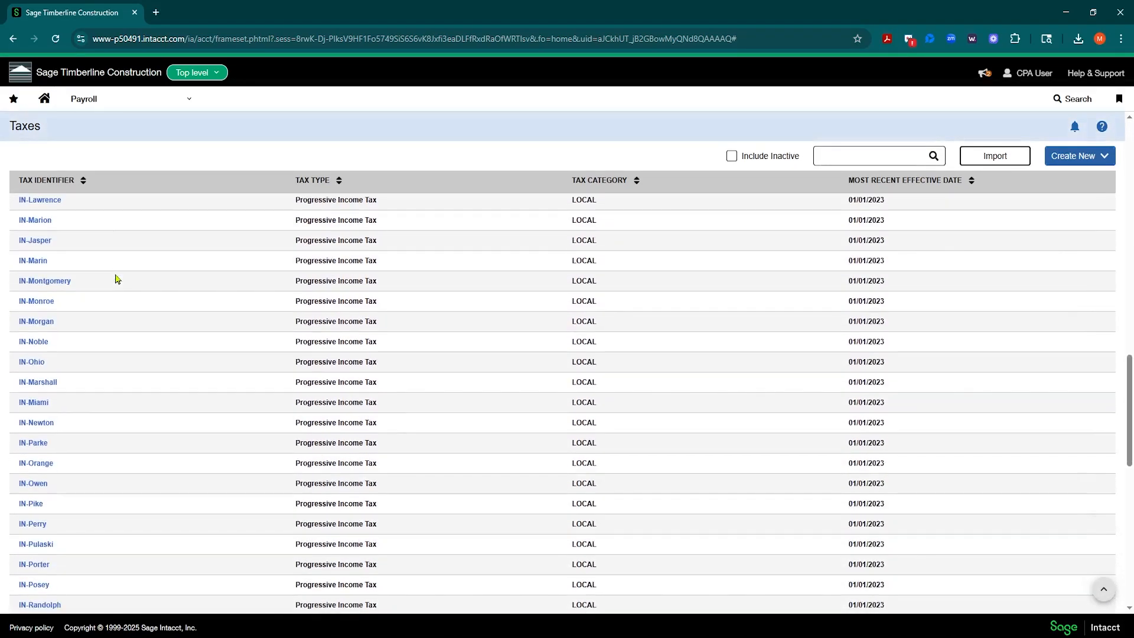
scroll(131, 294, "down", 10)
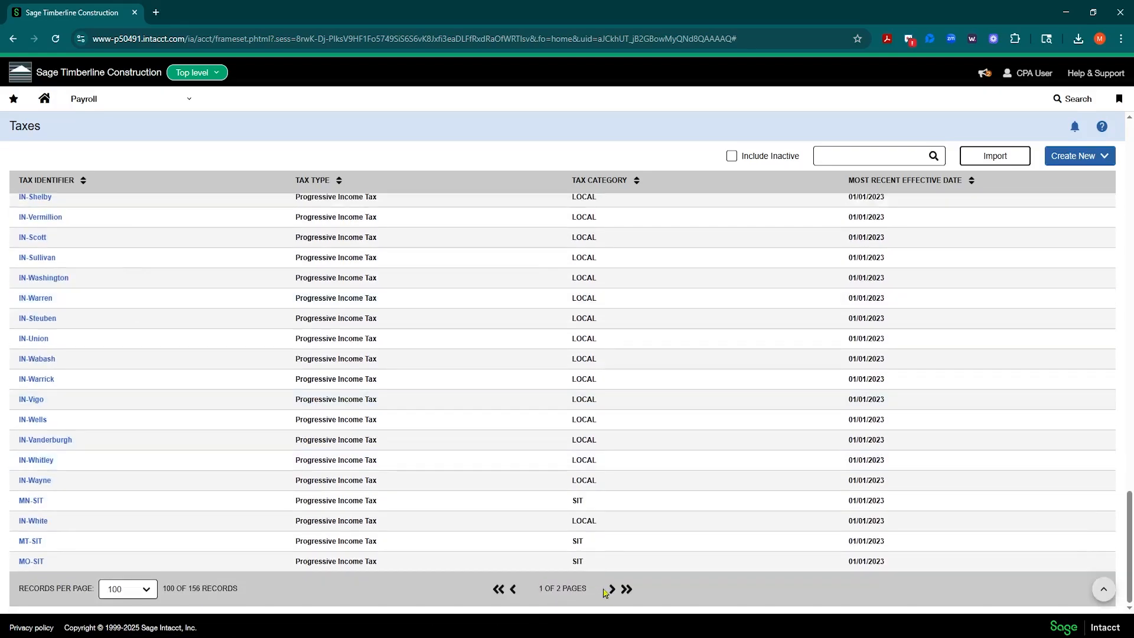
left_click(611, 589)
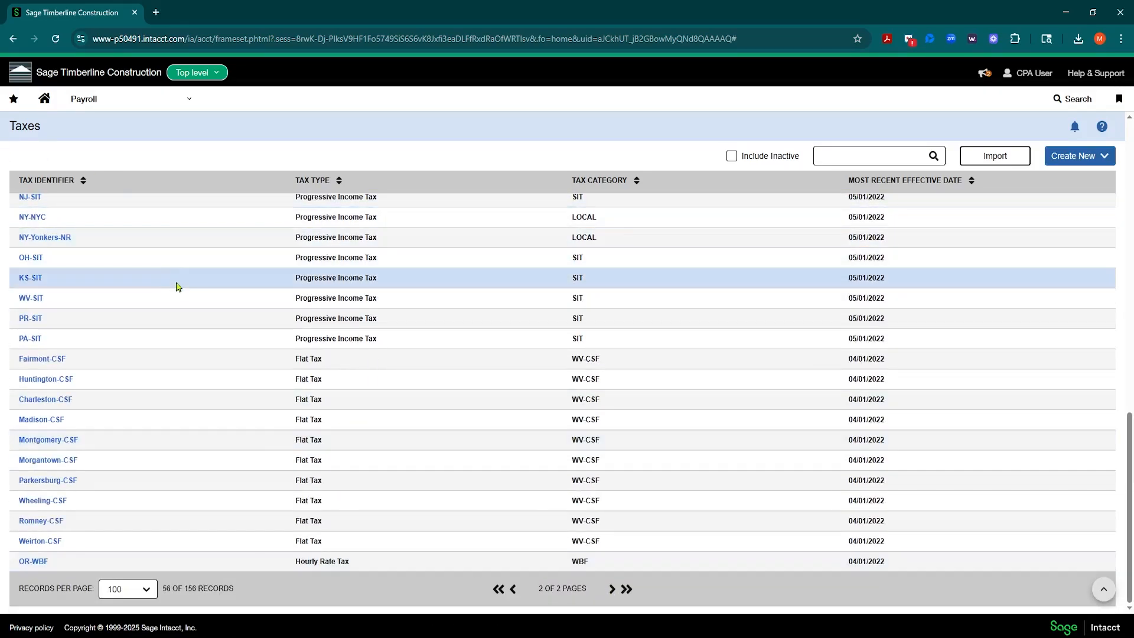
scroll(177, 290, "up", 15)
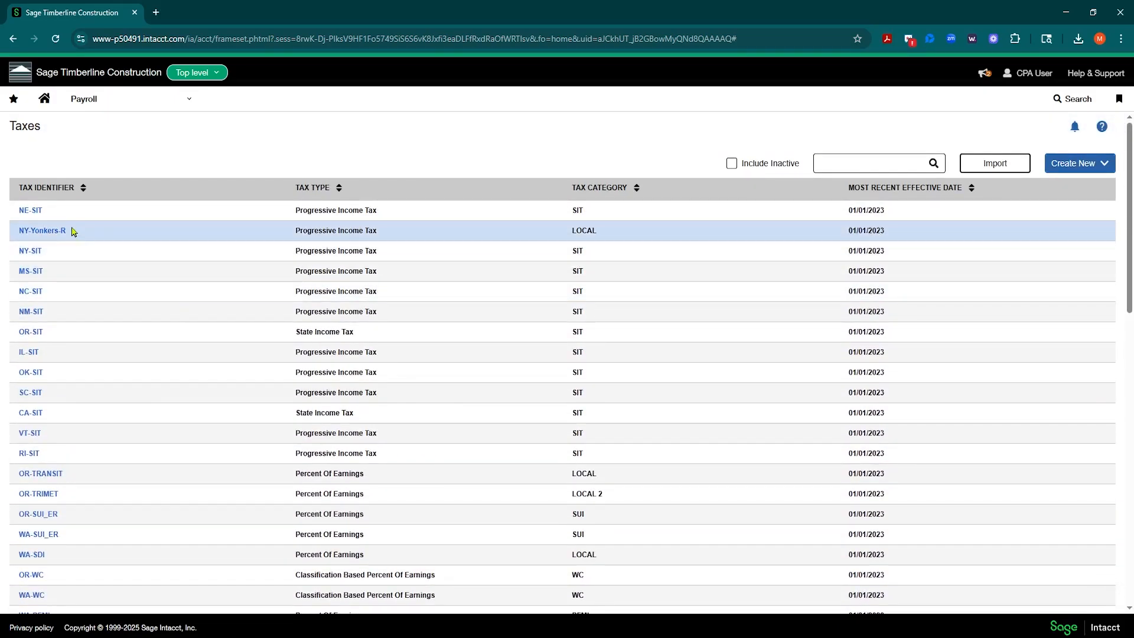
Step: Reopen the tax records import and look over its sequence of optional tax imports
left_click(987, 169)
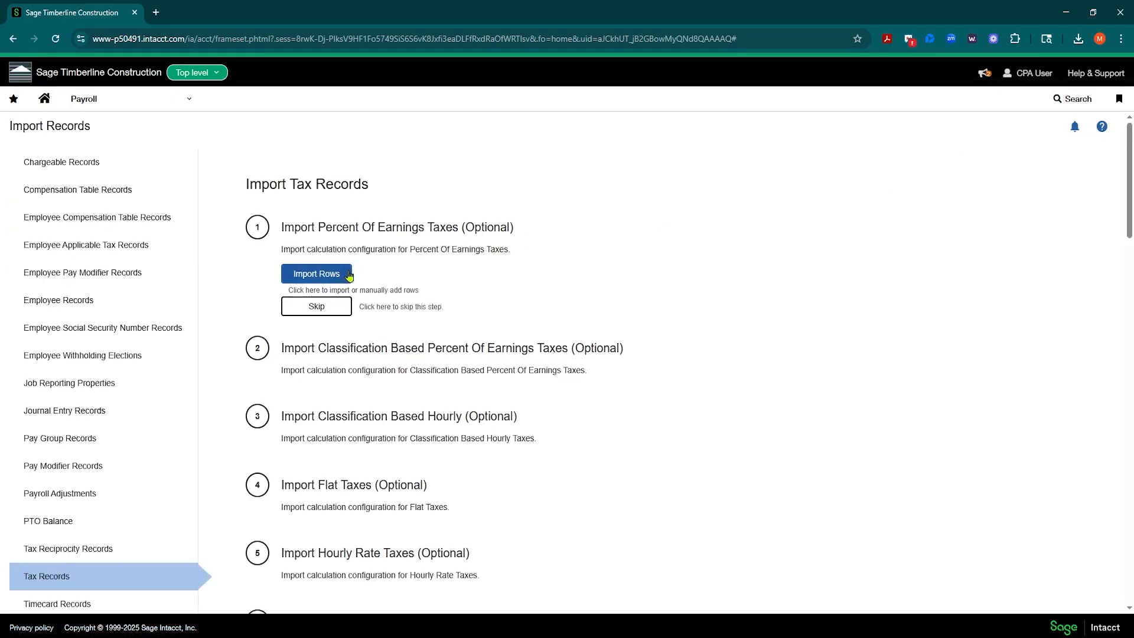
left_click(312, 282)
scroll(430, 294, "down", 2)
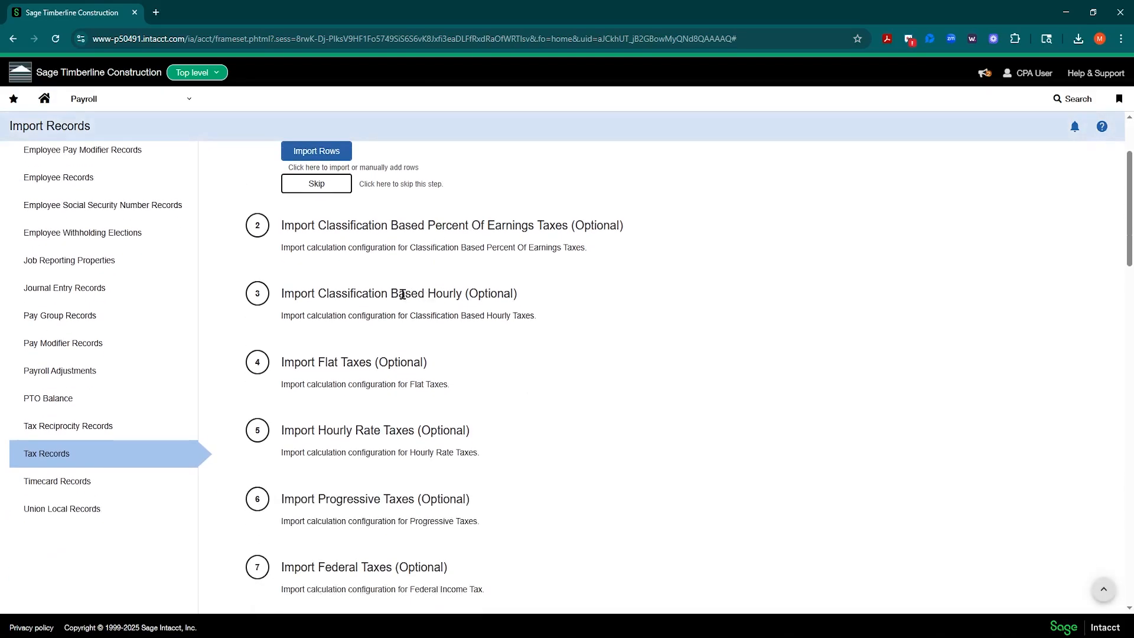
Step: Load the Percent Of Earnings sheet of "Taxes Import - Federal, Other Taxes, Insurance (2025) (1).xlsx" into the Percent Of Earnings Taxes import
scroll(402, 295, "up", 2)
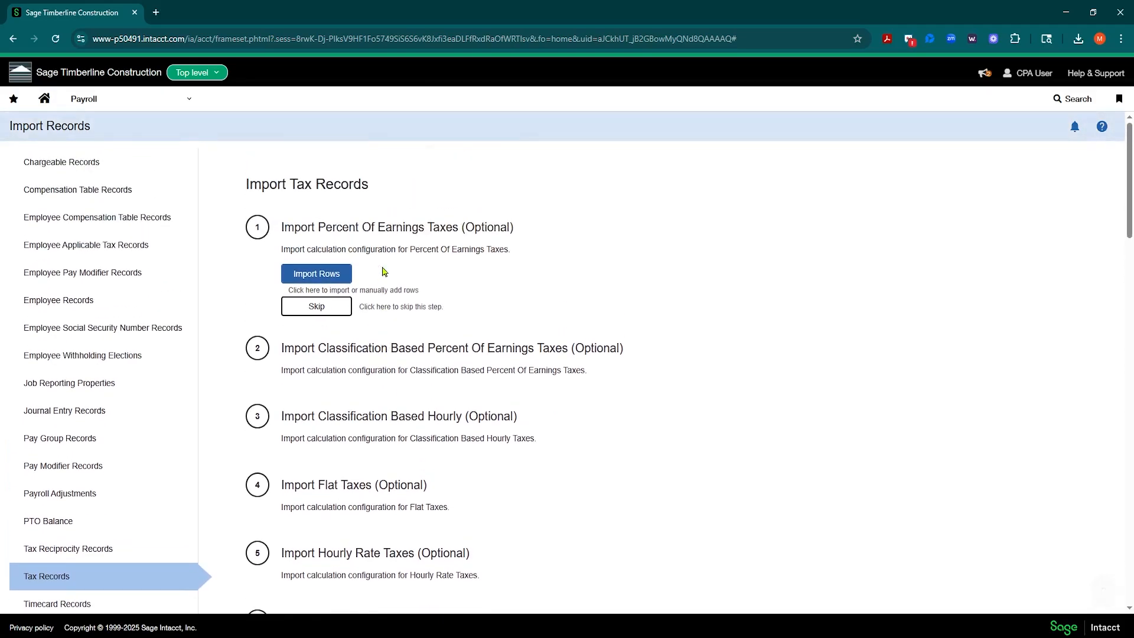
left_click(316, 275)
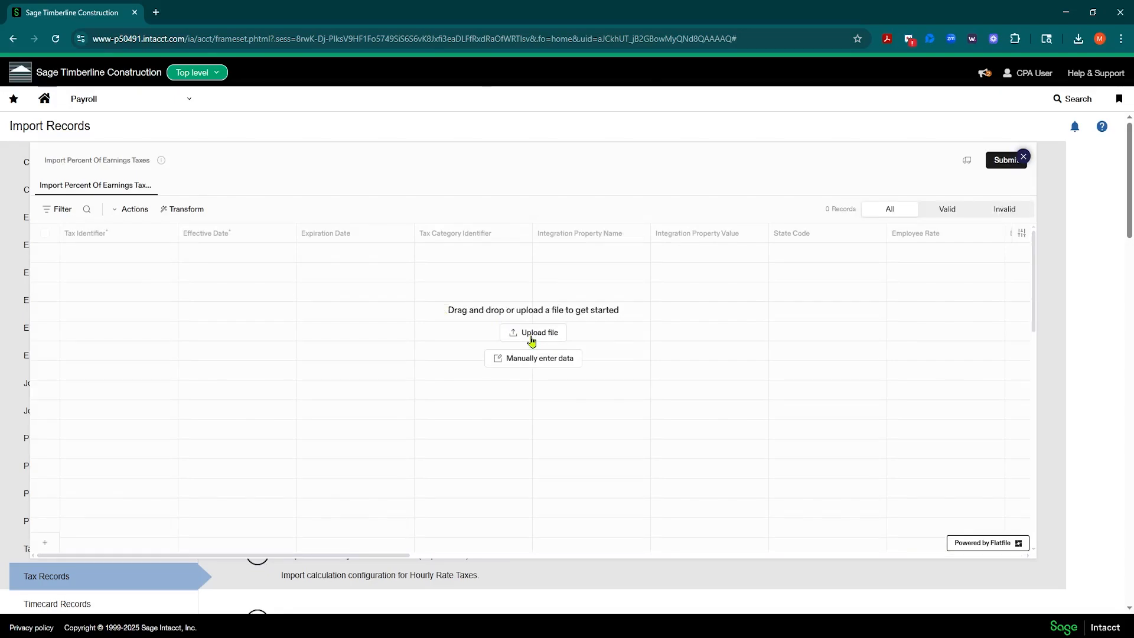
left_click(531, 332)
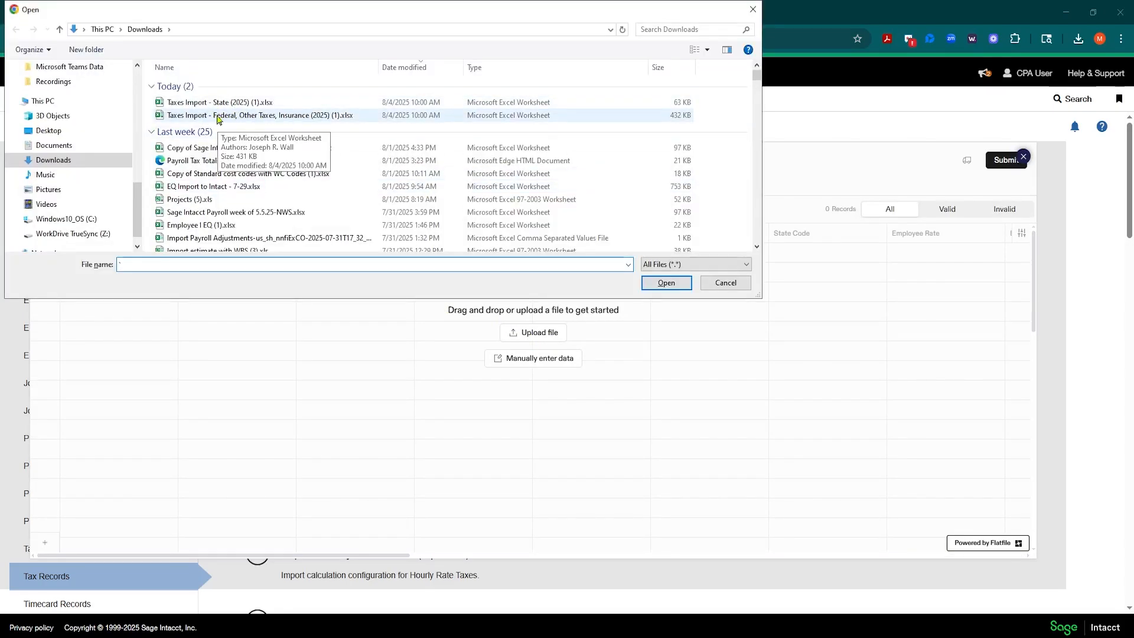
double_click(235, 117)
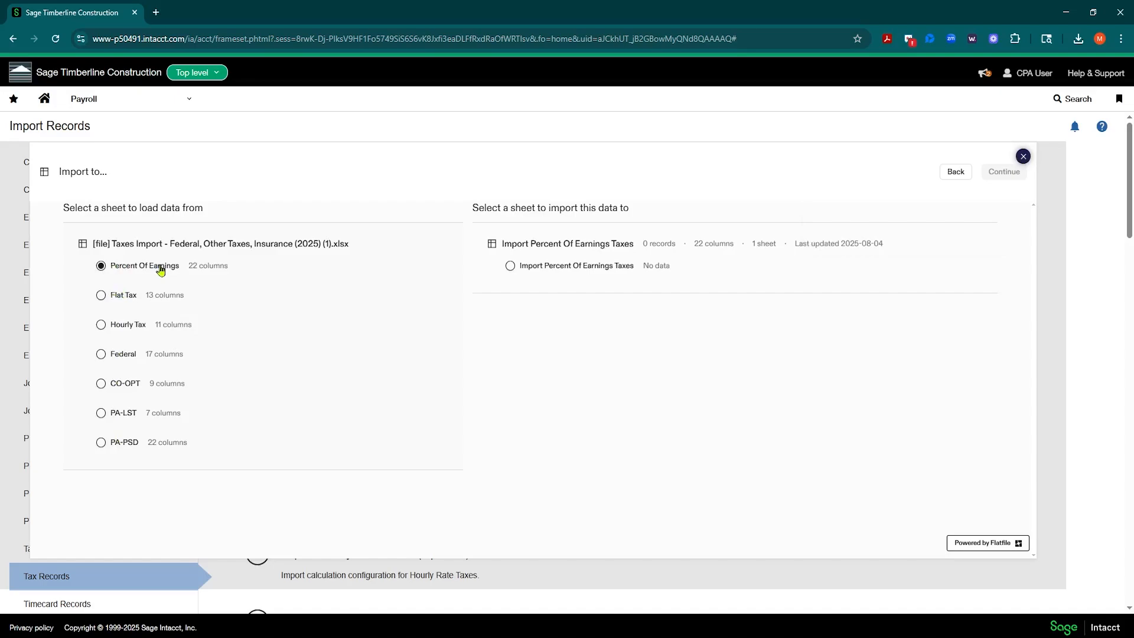
left_click(510, 267)
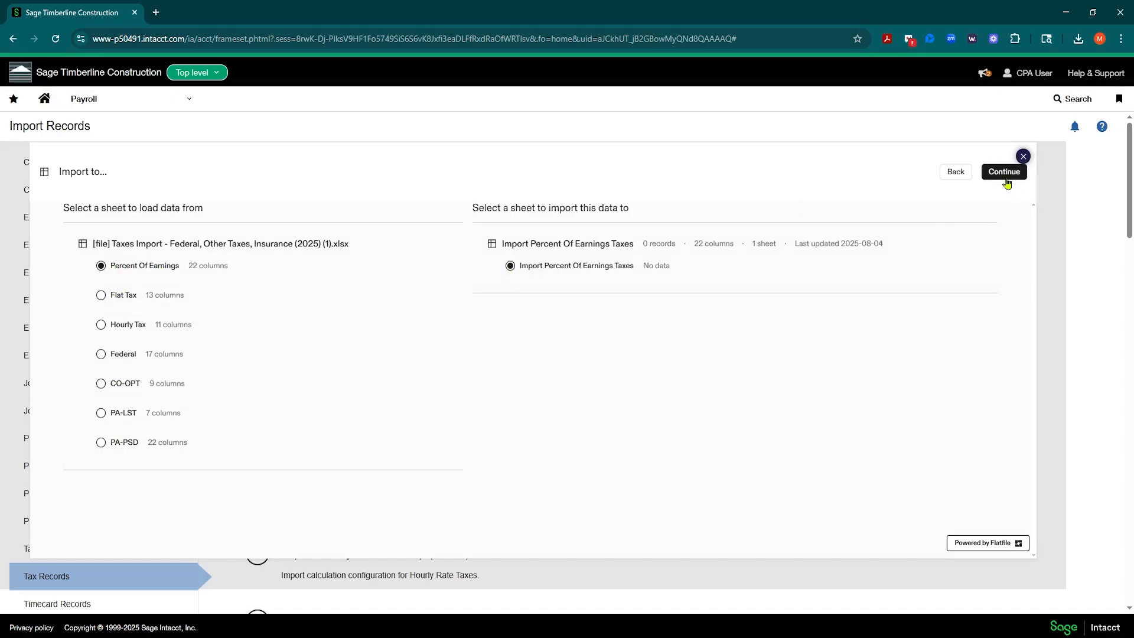
left_click(1004, 175)
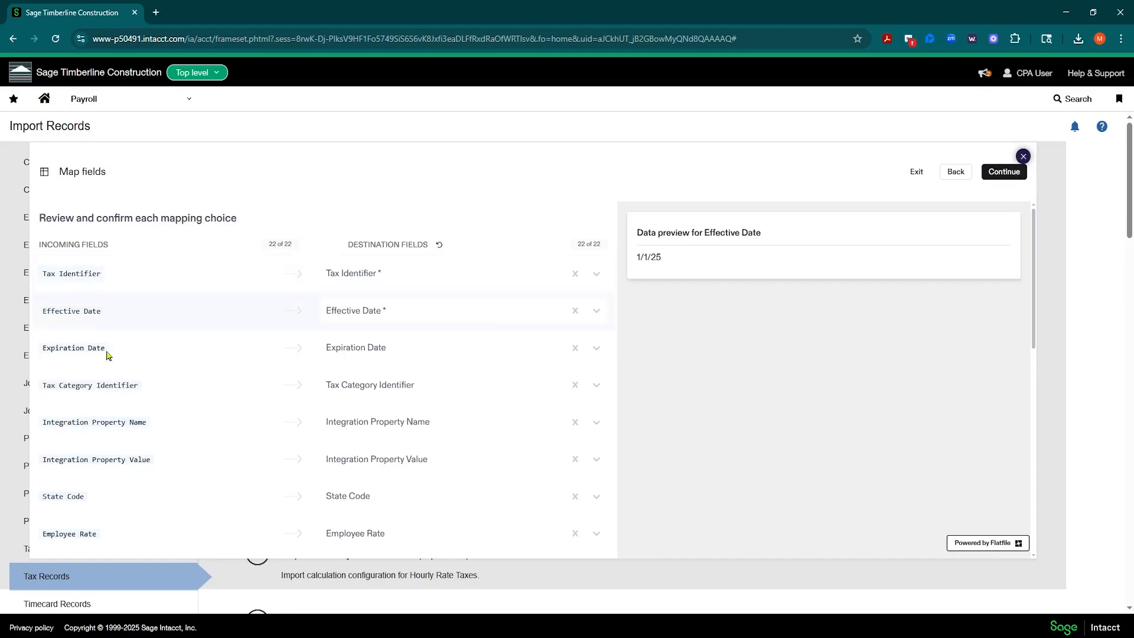
Step: Review the mapping of incoming to destination fields for the Percent Of Earnings import and accept it
scroll(93, 361, "down", 1)
scroll(90, 368, "down", 7)
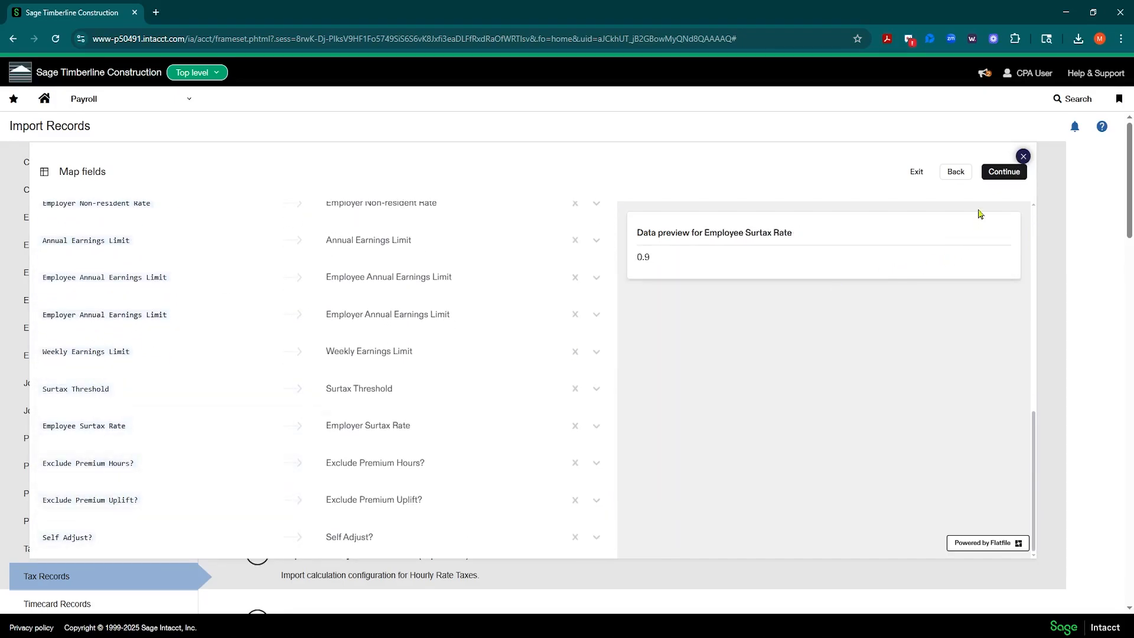
left_click(1010, 172)
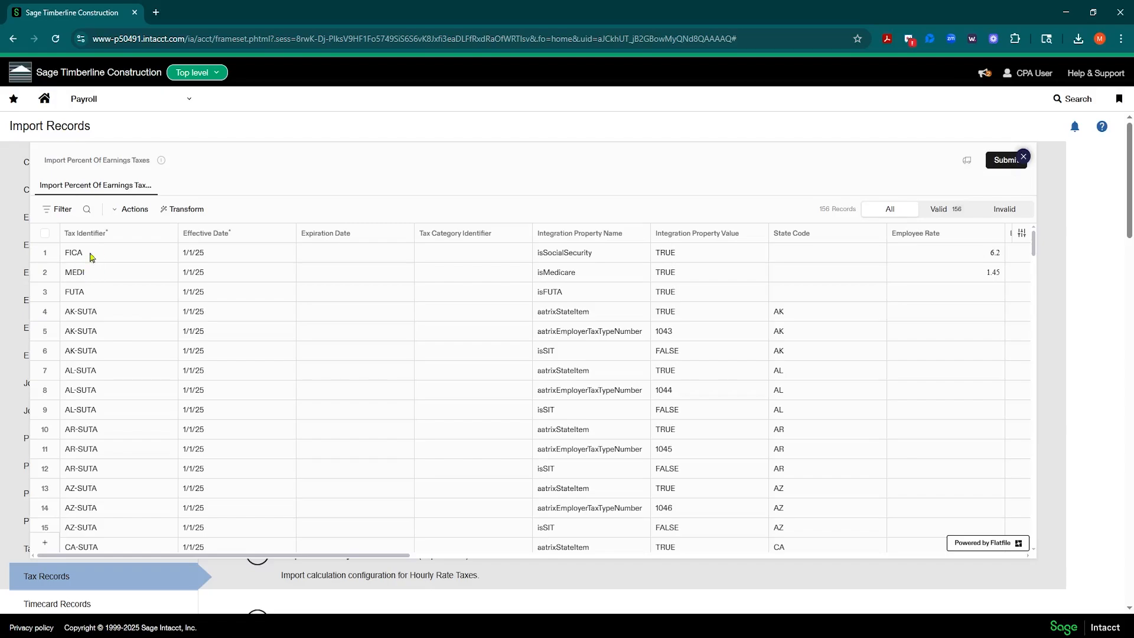
Step: Check the loaded tax identifiers, effective dates and state codes, and submit the Percent Of Earnings rows
scroll(115, 366, "down", 2)
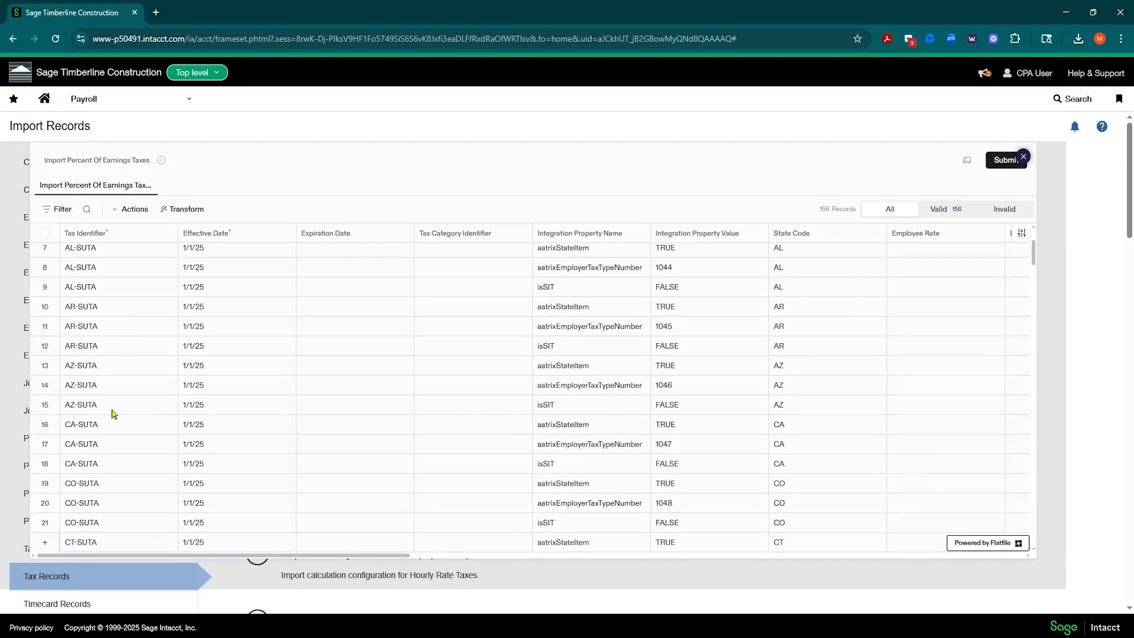
scroll(97, 396, "down", 1)
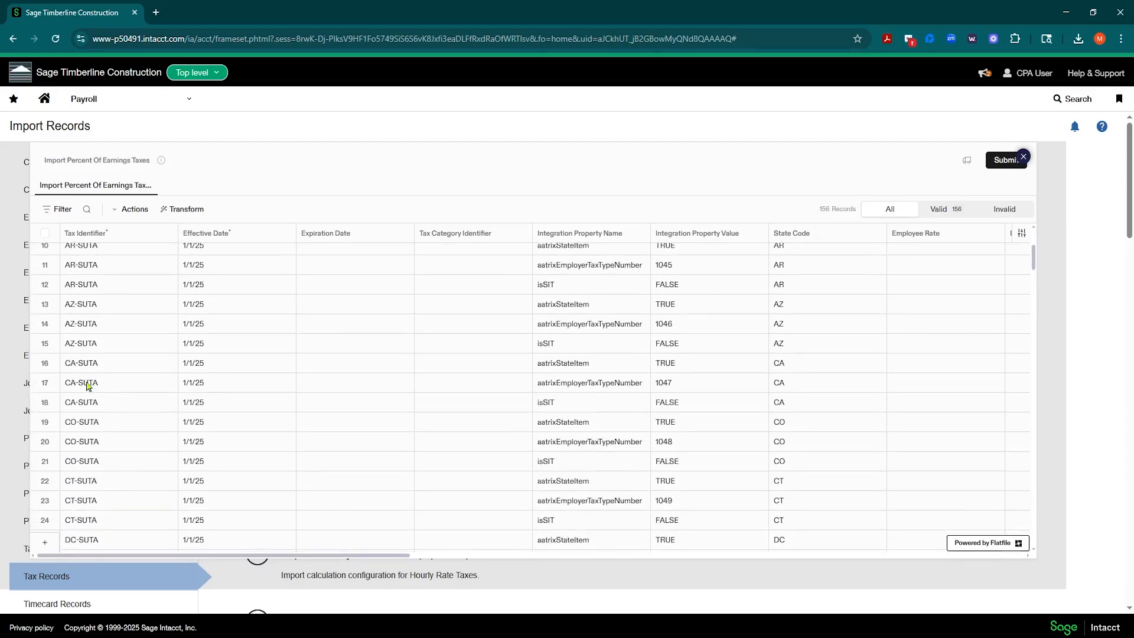
scroll(106, 414, "down", 3)
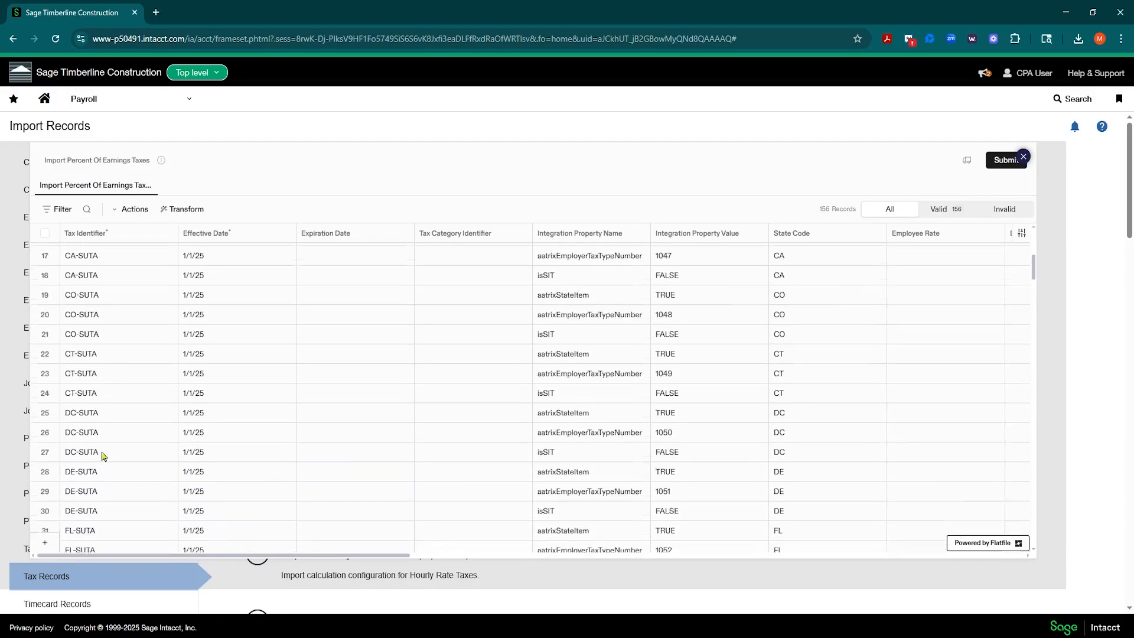
scroll(99, 326, "down", 2)
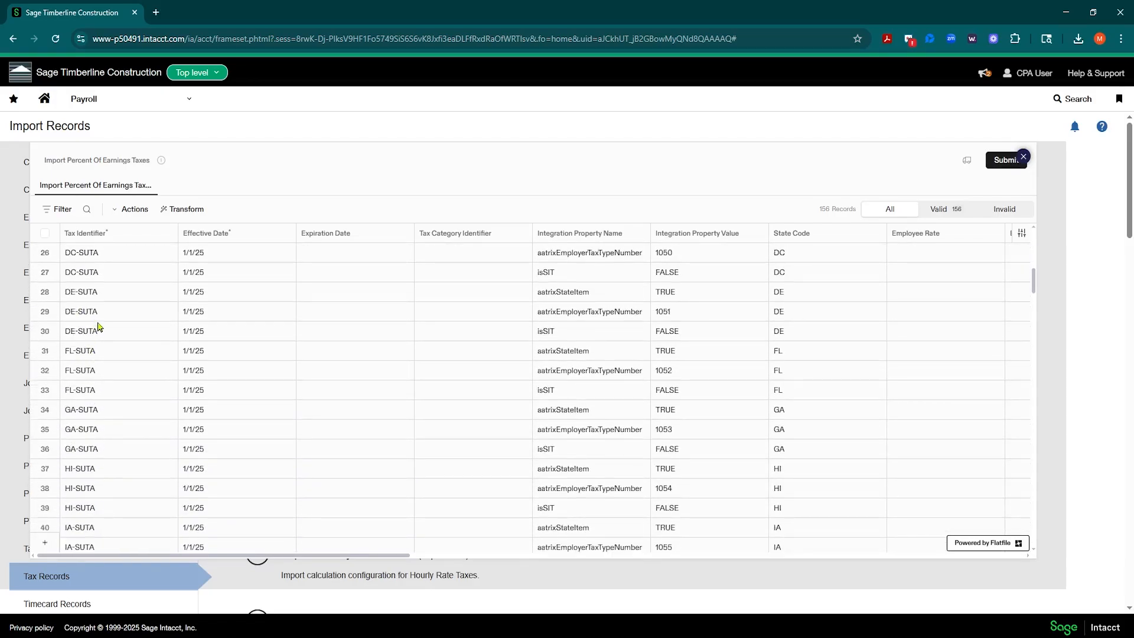
scroll(106, 325, "up", 7)
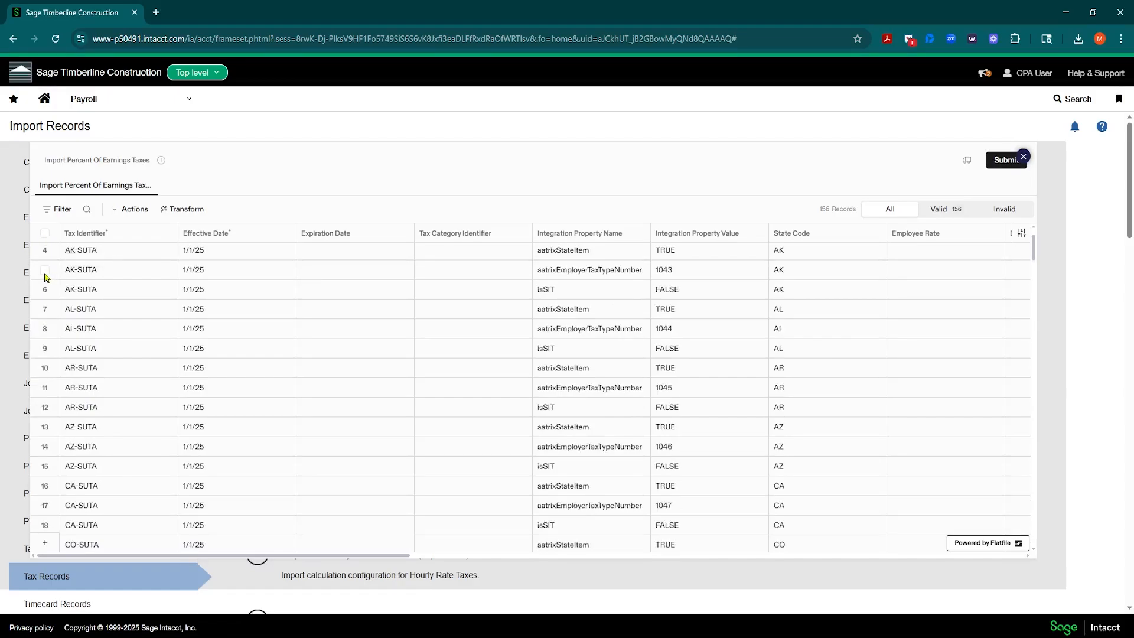
left_click(1004, 160)
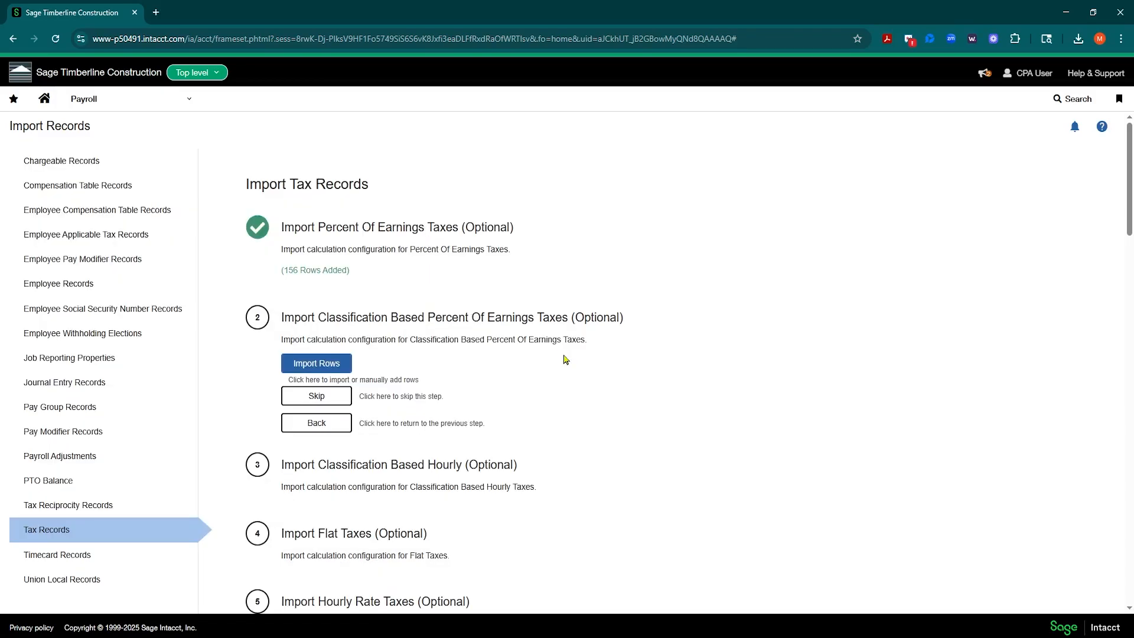
Step: Skip the remaining optional tax imports and save the imported tax records
scroll(453, 316, "down", 1)
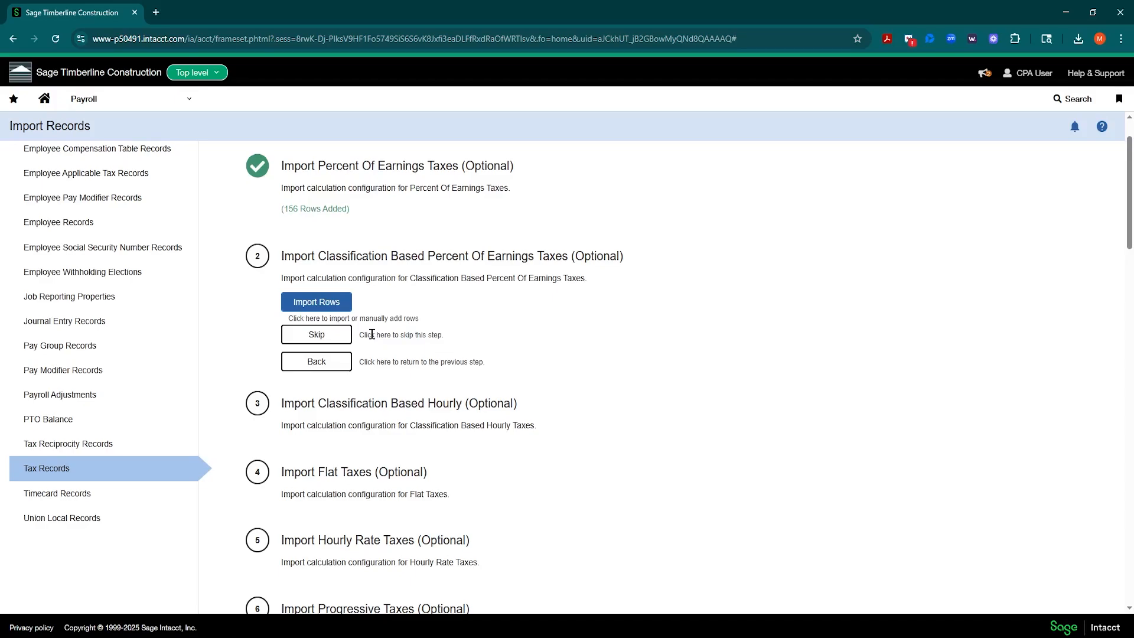
scroll(328, 338, "down", 1)
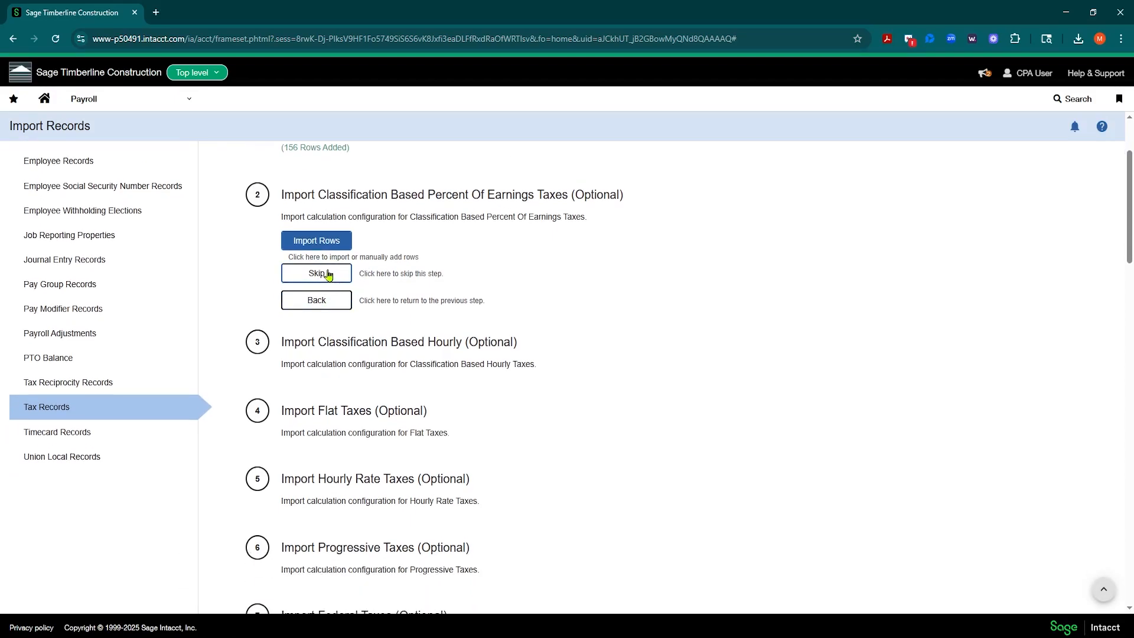
left_click(328, 274)
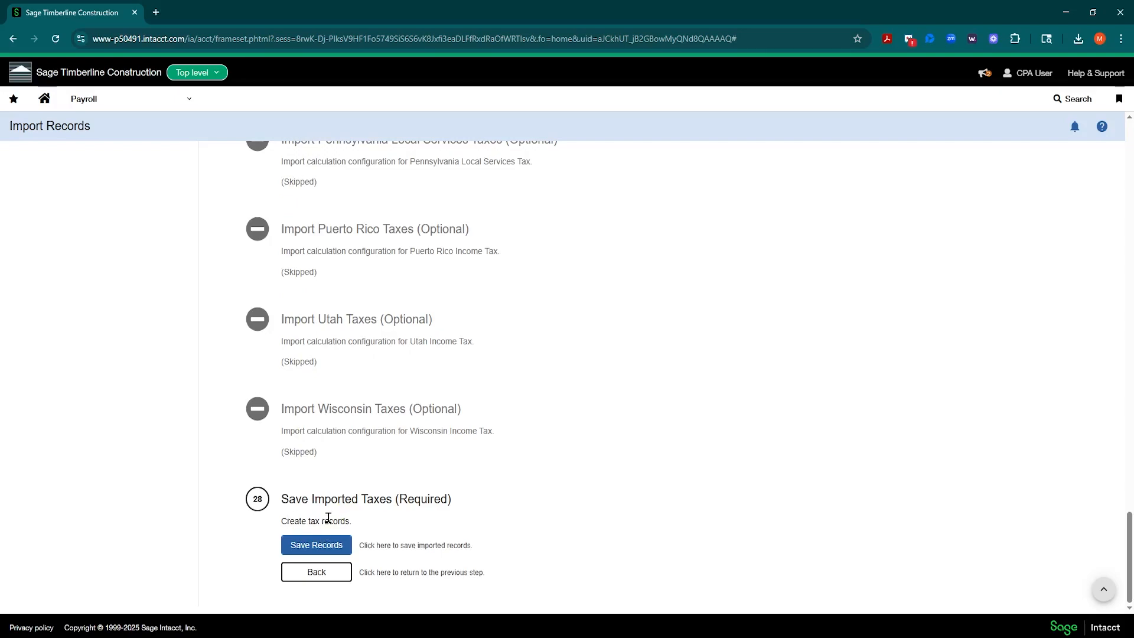
left_click(318, 547)
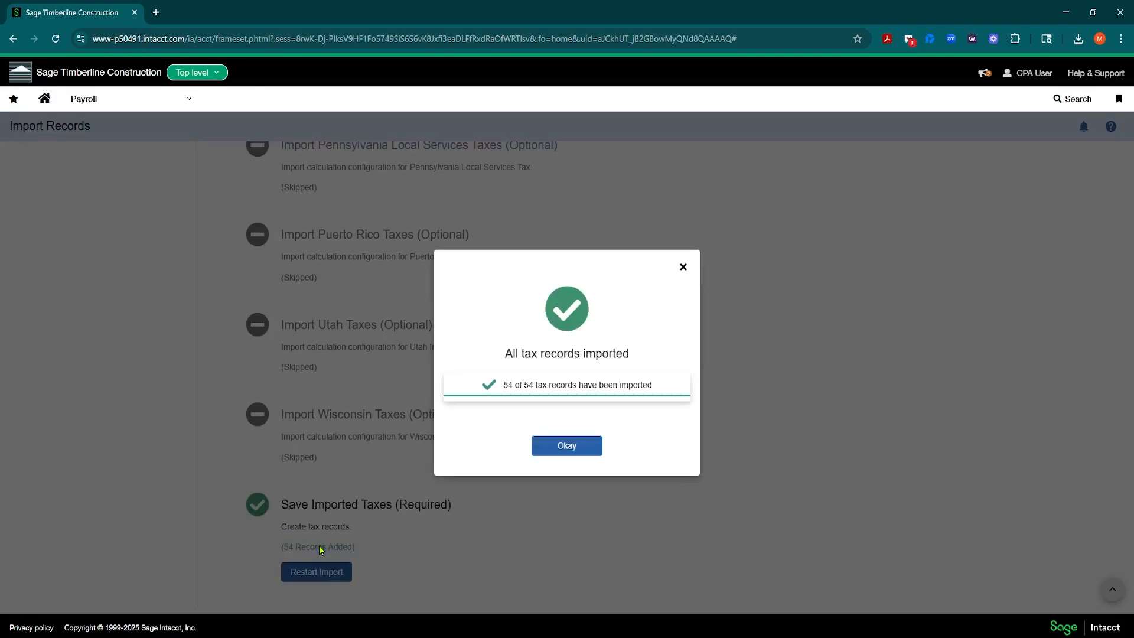
left_click(566, 446)
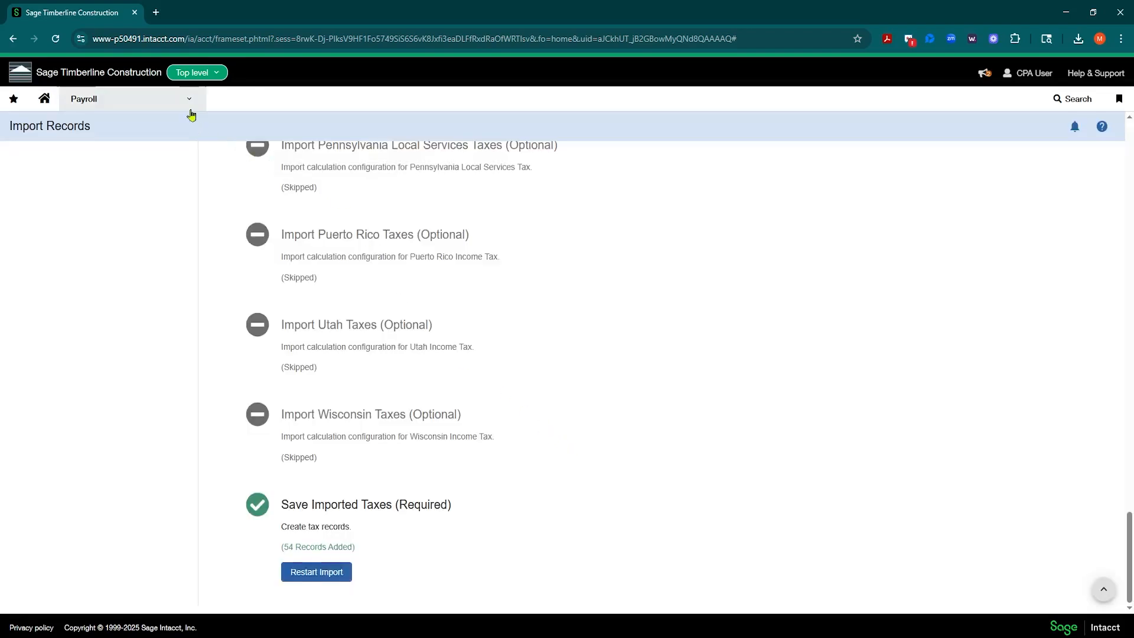
Step: Open the MO-SUTA tax from the payroll Taxes list and review its rates and tax attributes
left_click(189, 102)
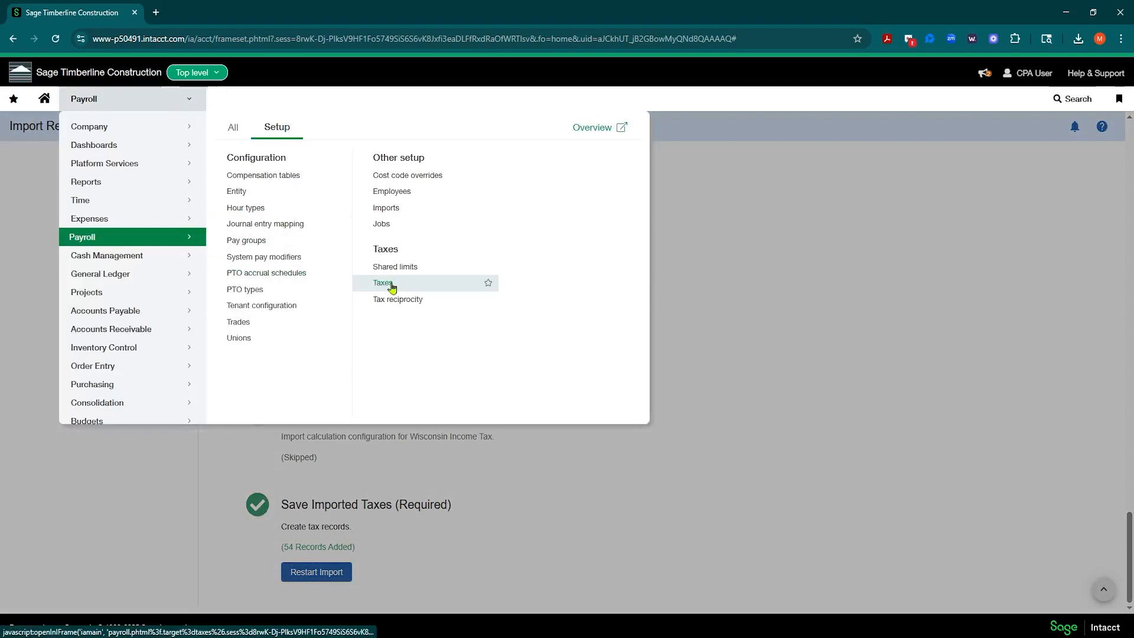
left_click(392, 285)
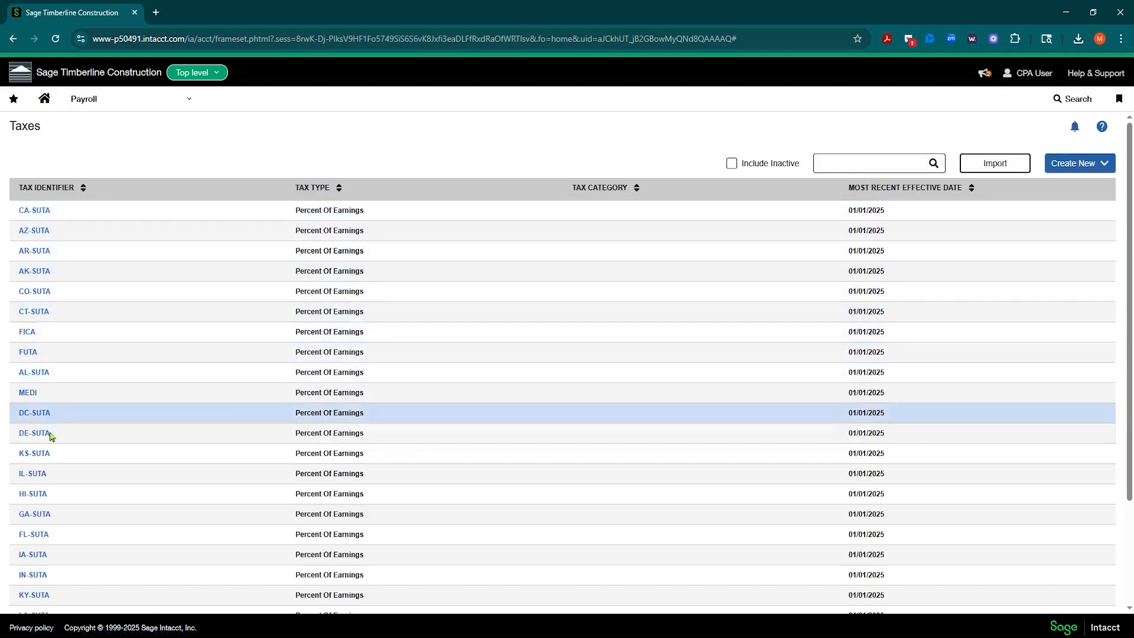
scroll(46, 512, "down", 3)
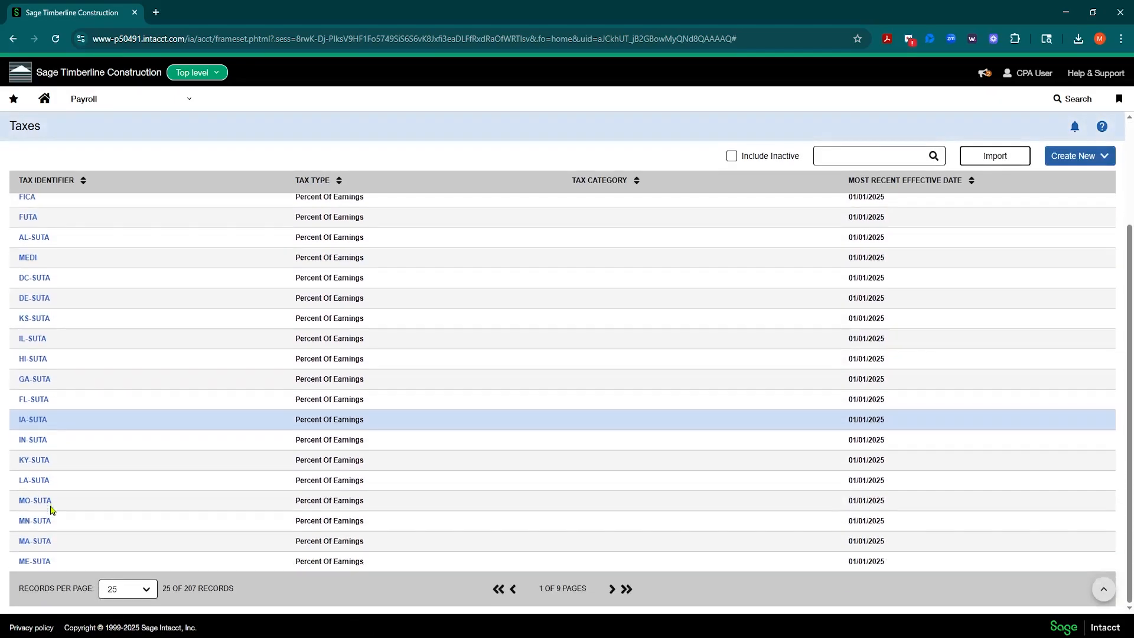
left_click(36, 502)
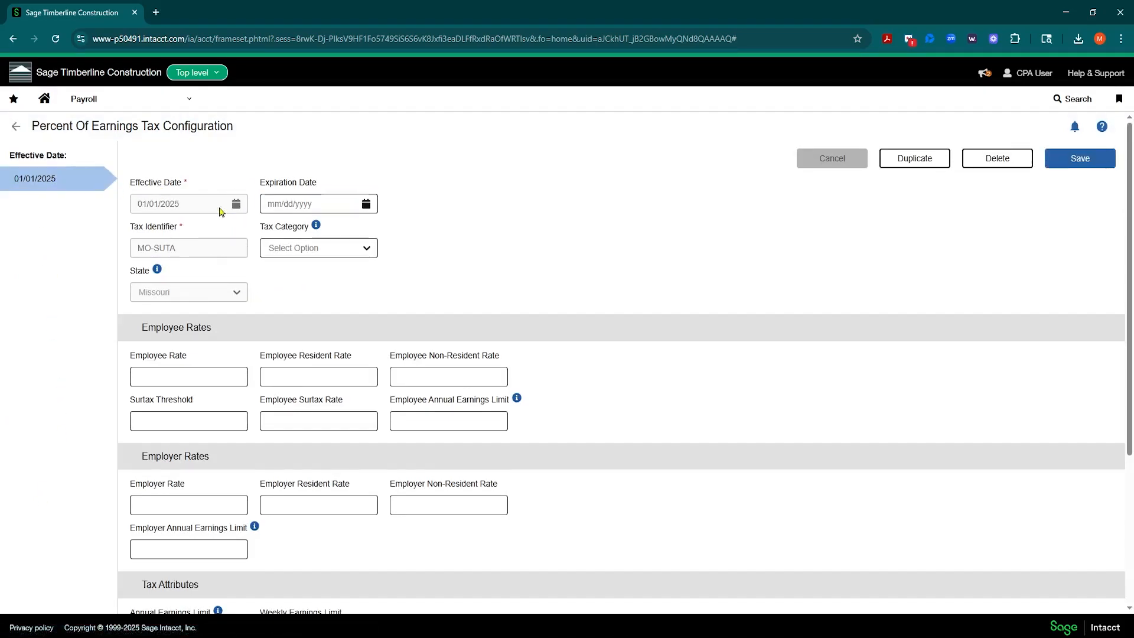
scroll(531, 228, "down", 1)
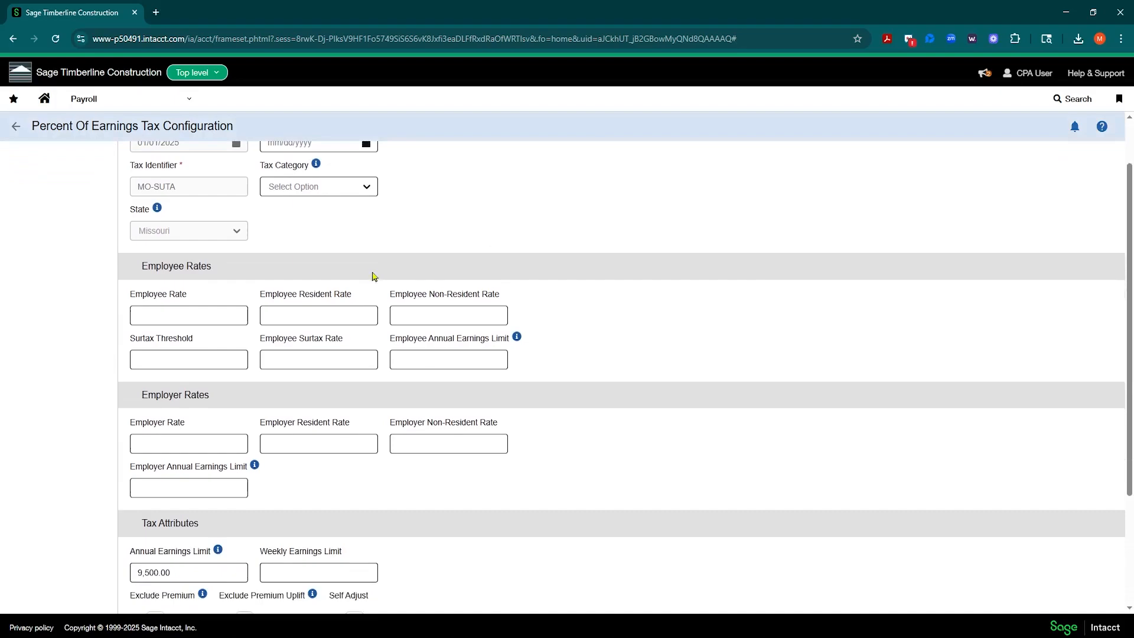
scroll(354, 290, "down", 2)
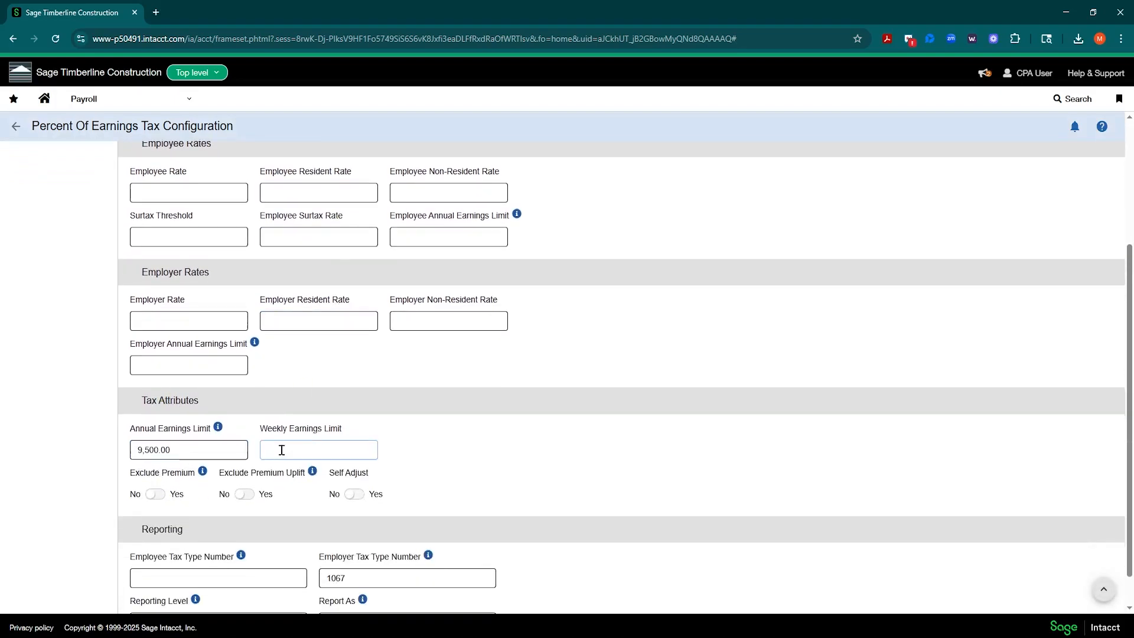
Step: Set the MO-SUTA employer rate to 2.15000 and save the tax configuration
scroll(476, 413, "up", 2)
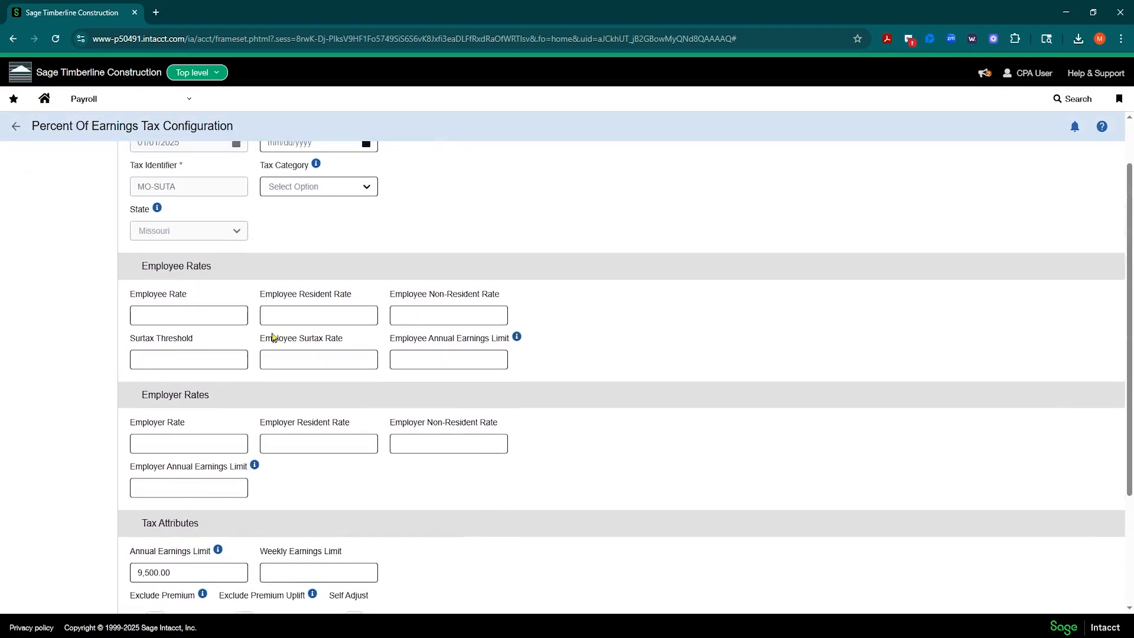
left_click(163, 442)
scroll(316, 243, "down", 2)
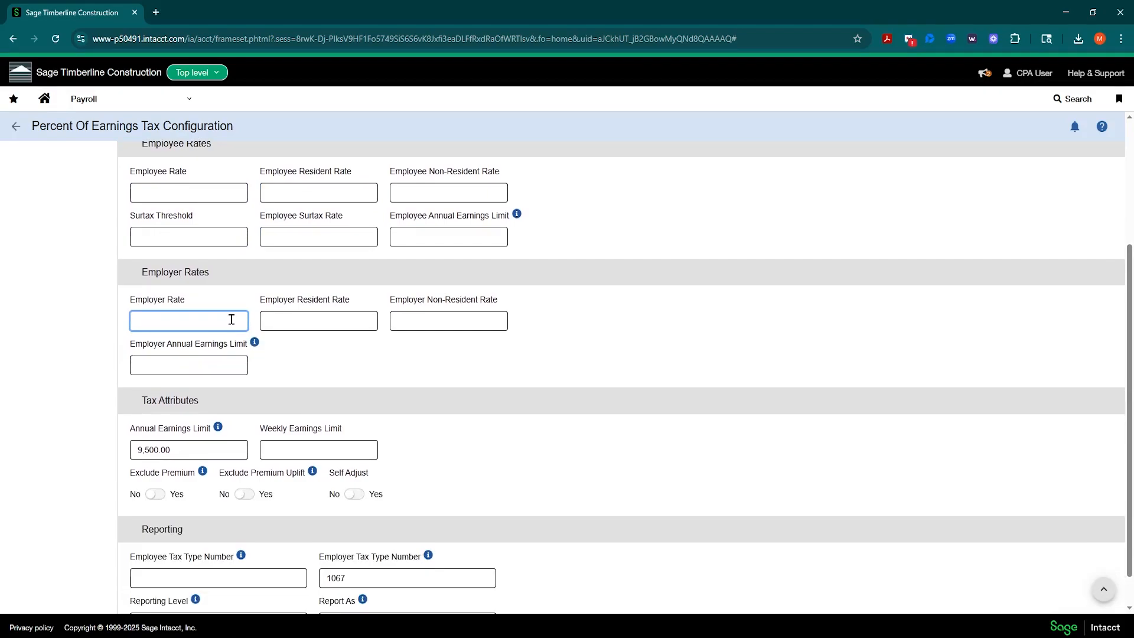
type("2.15000")
key("Tab")
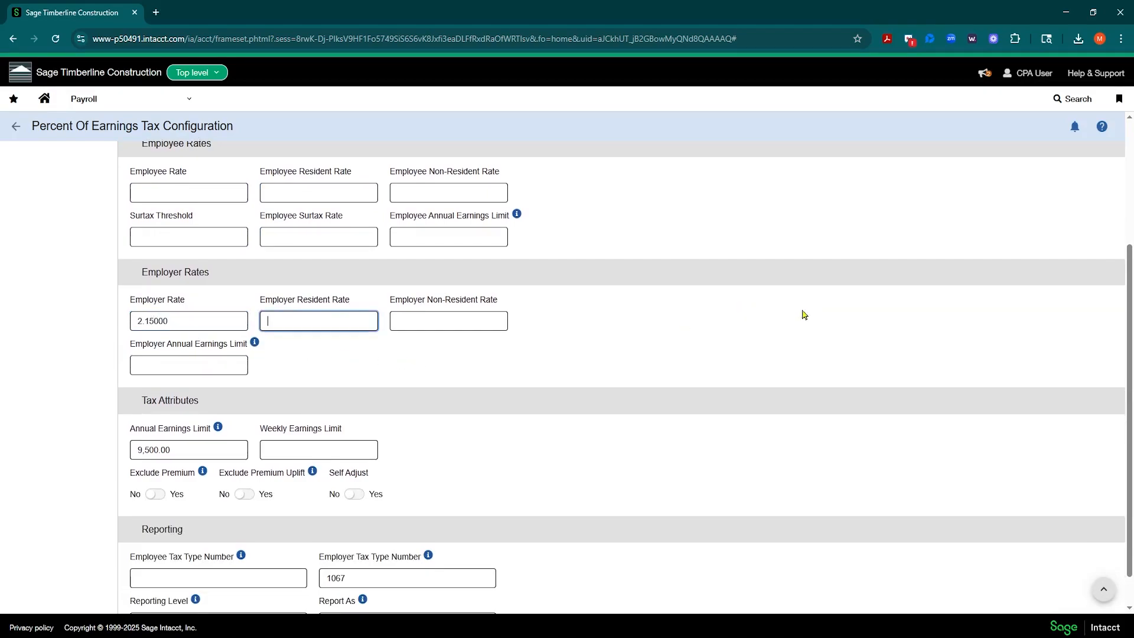
left_click(646, 338)
scroll(392, 414, "down", 1)
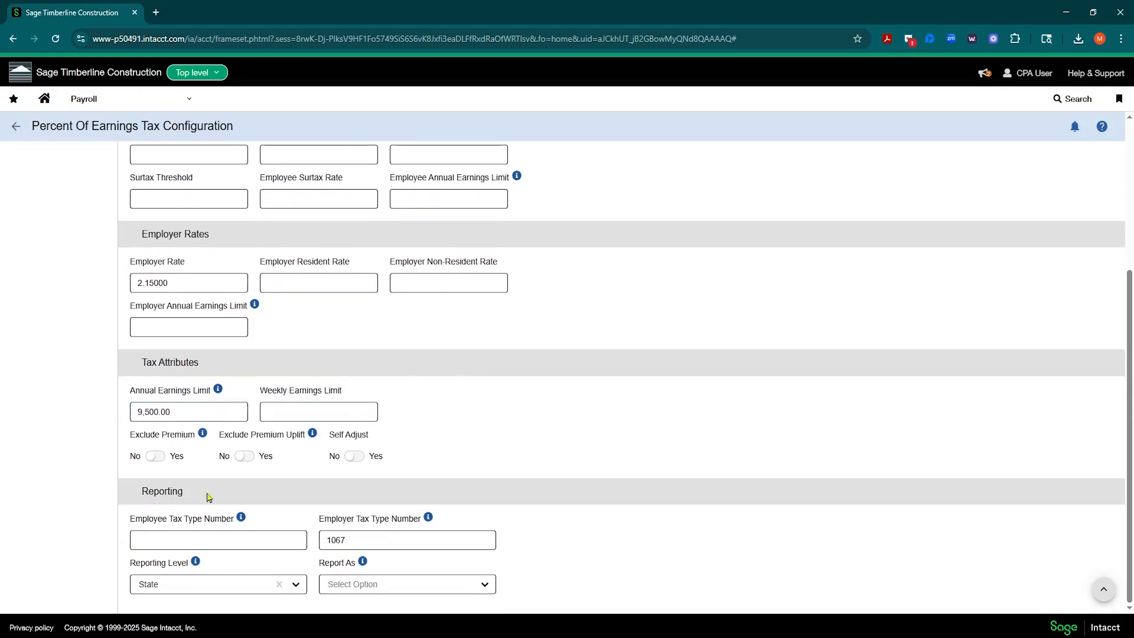
scroll(235, 479, "up", 5)
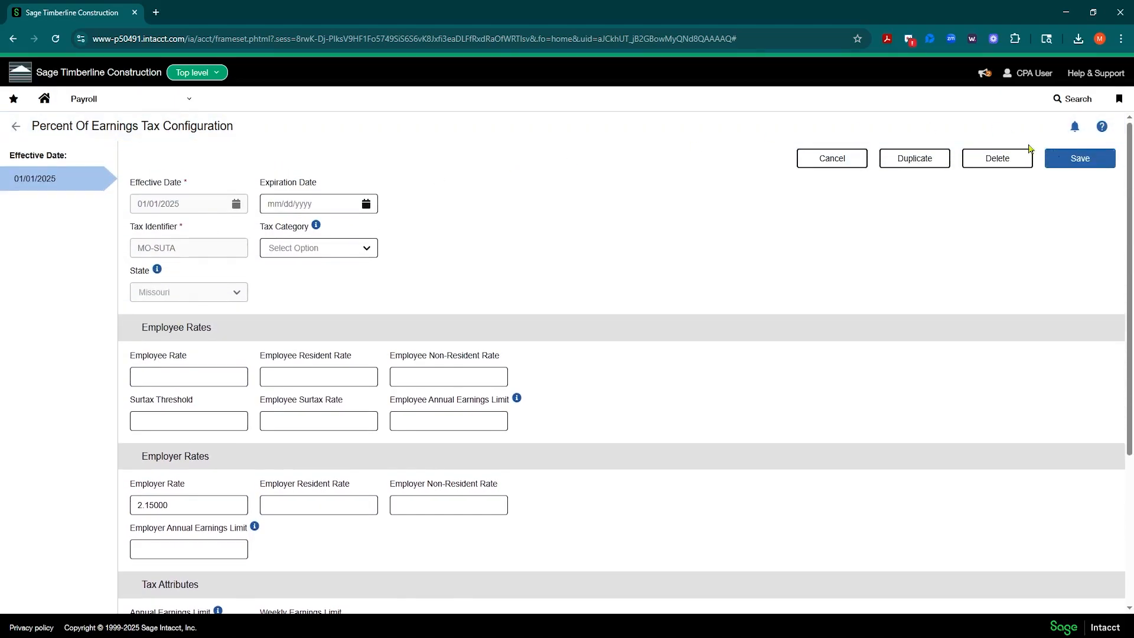
left_click(1074, 160)
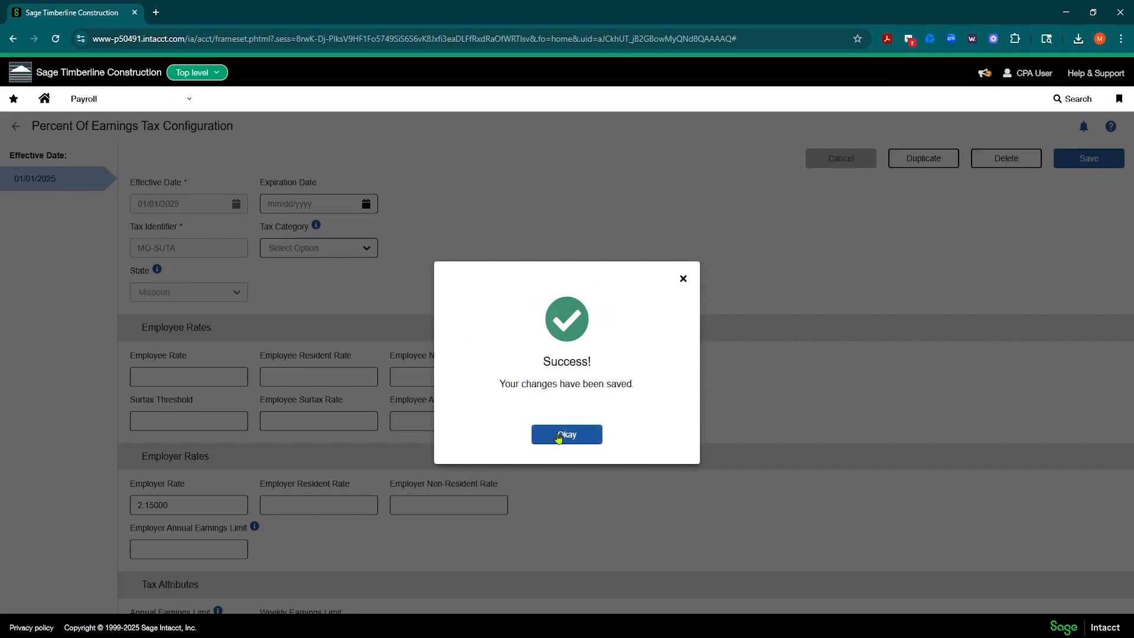
left_click(567, 435)
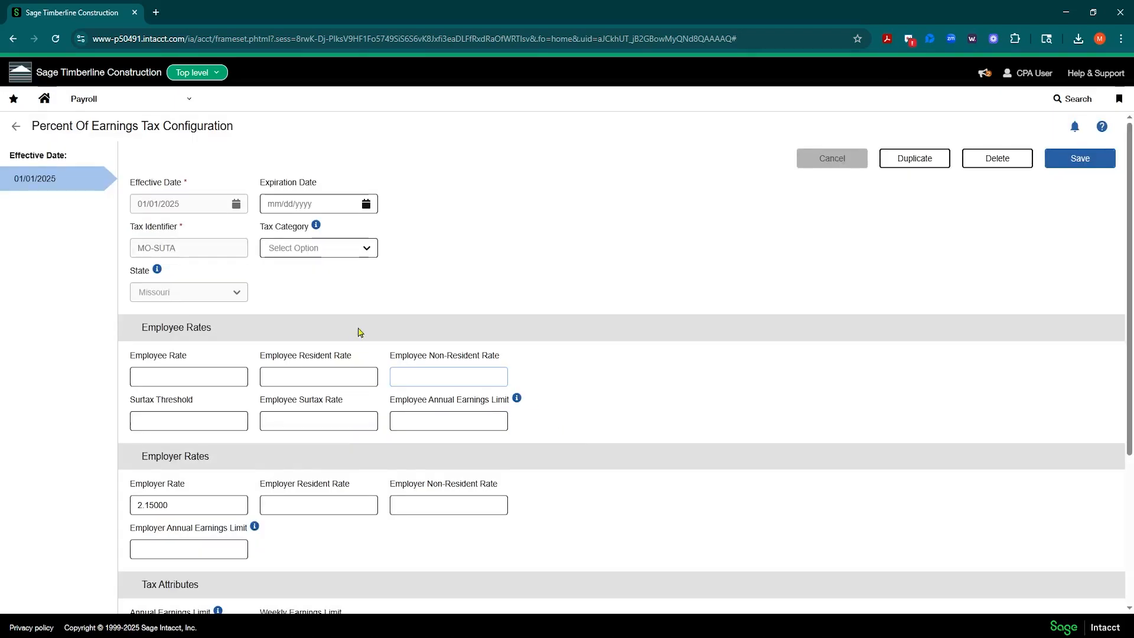
left_click(215, 73)
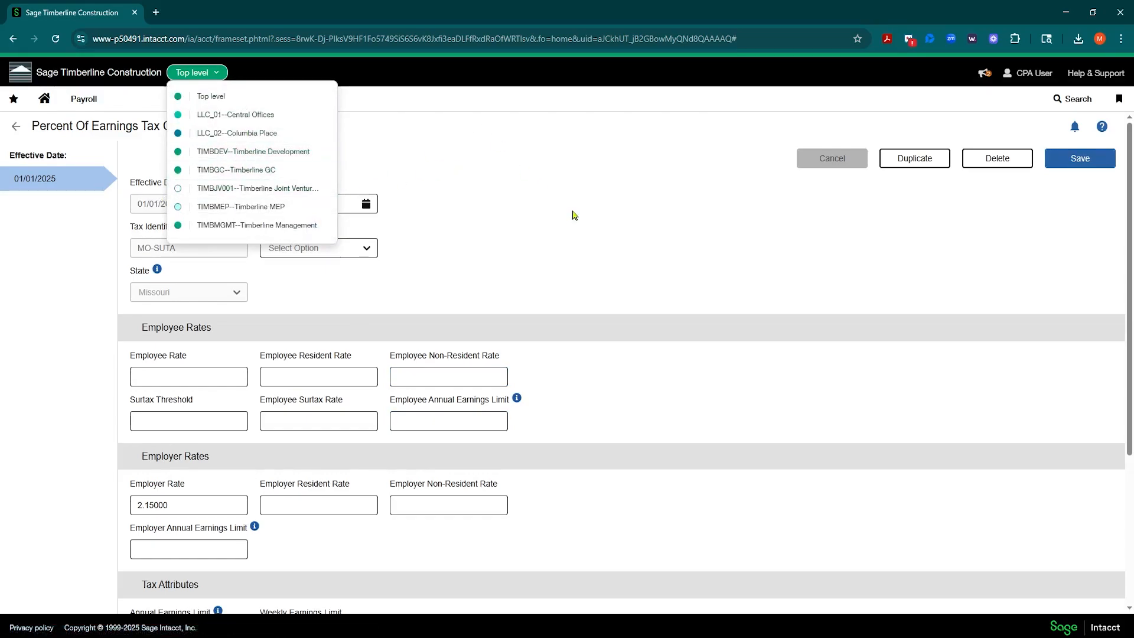
left_click(189, 99)
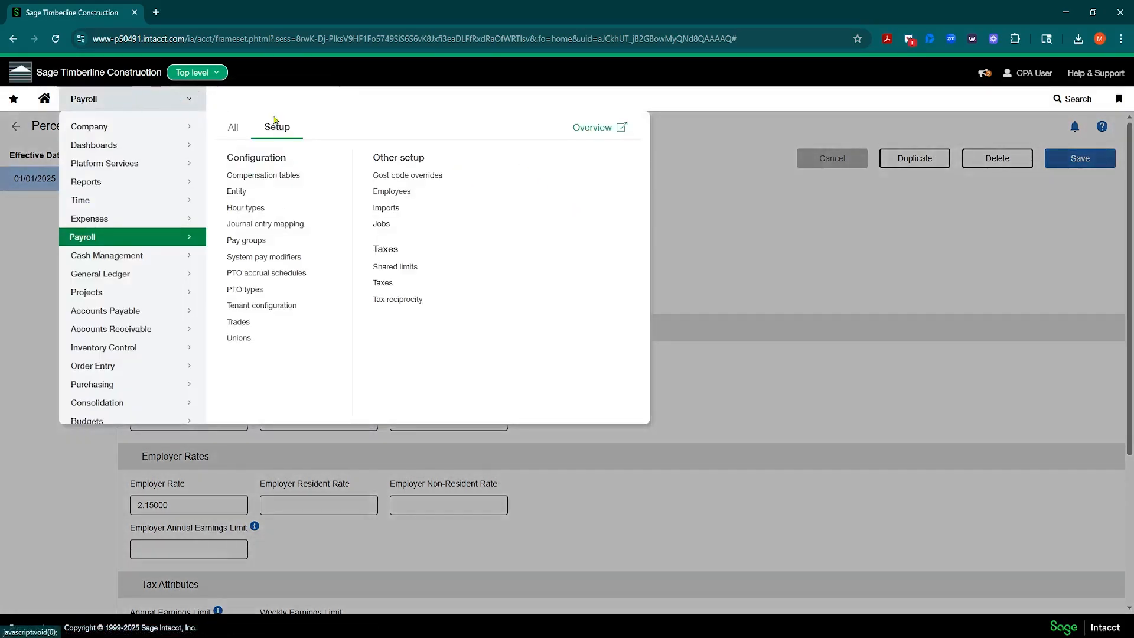
left_click(703, 176)
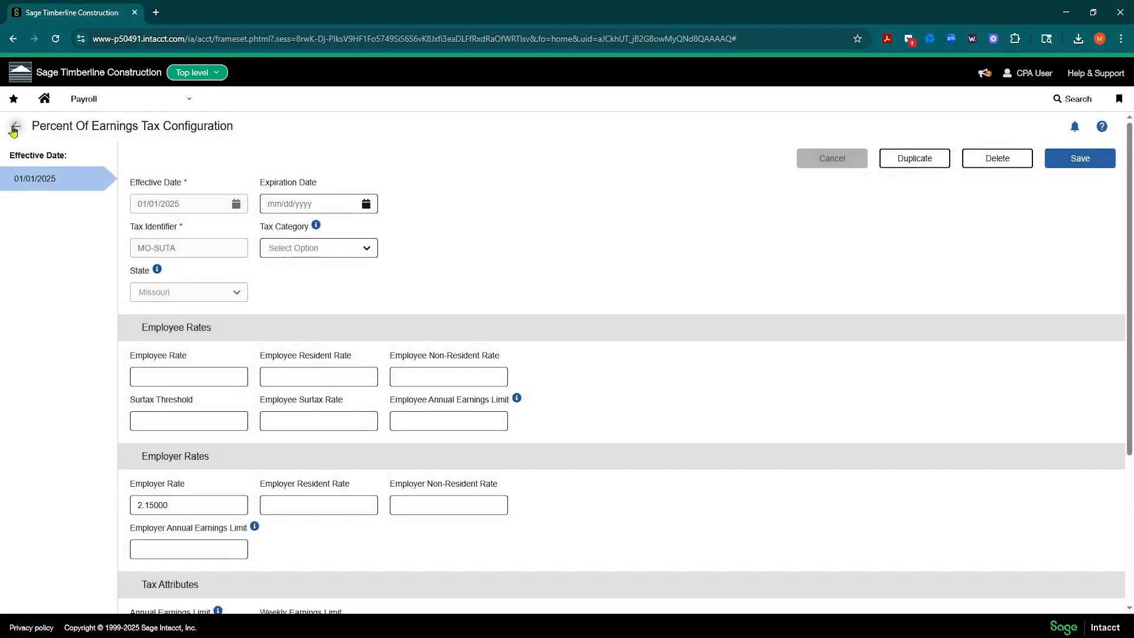
Step: Duplicate the MO-SUTA tax from the Taxes list under the tax identifier GC-MOSUTA and save the copy
left_click(14, 128)
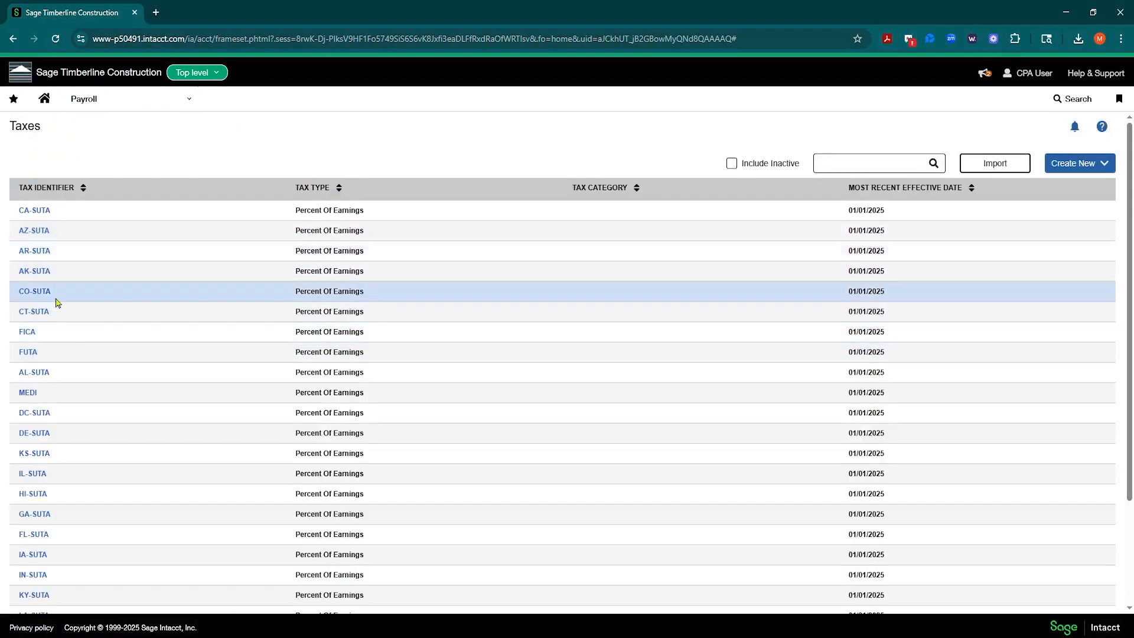
scroll(79, 406, "down", 3)
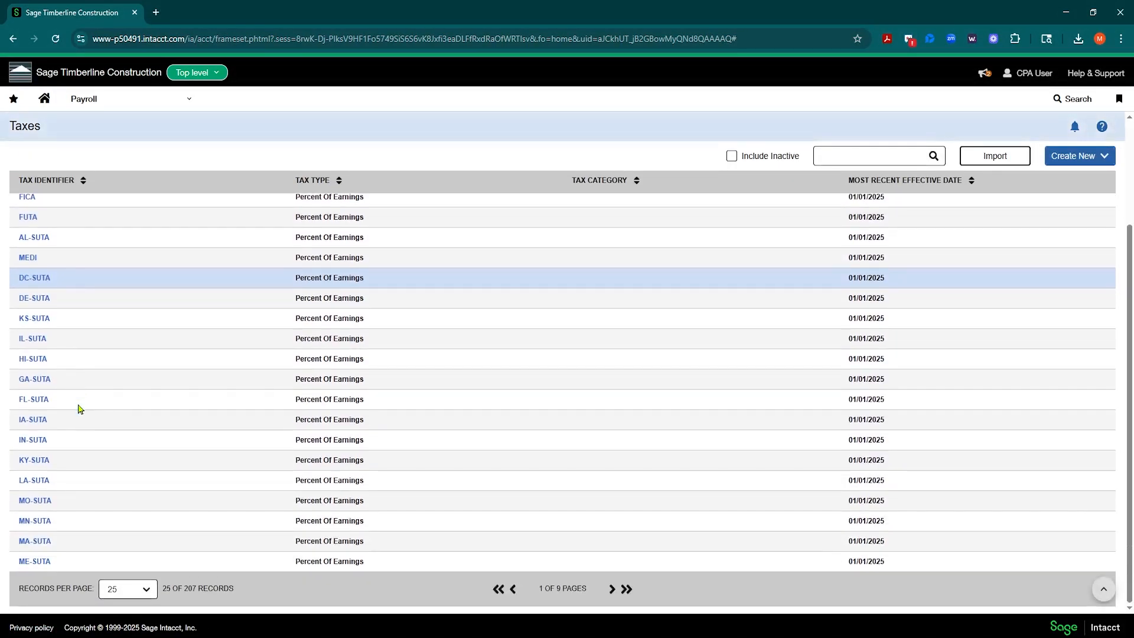
left_click(35, 501)
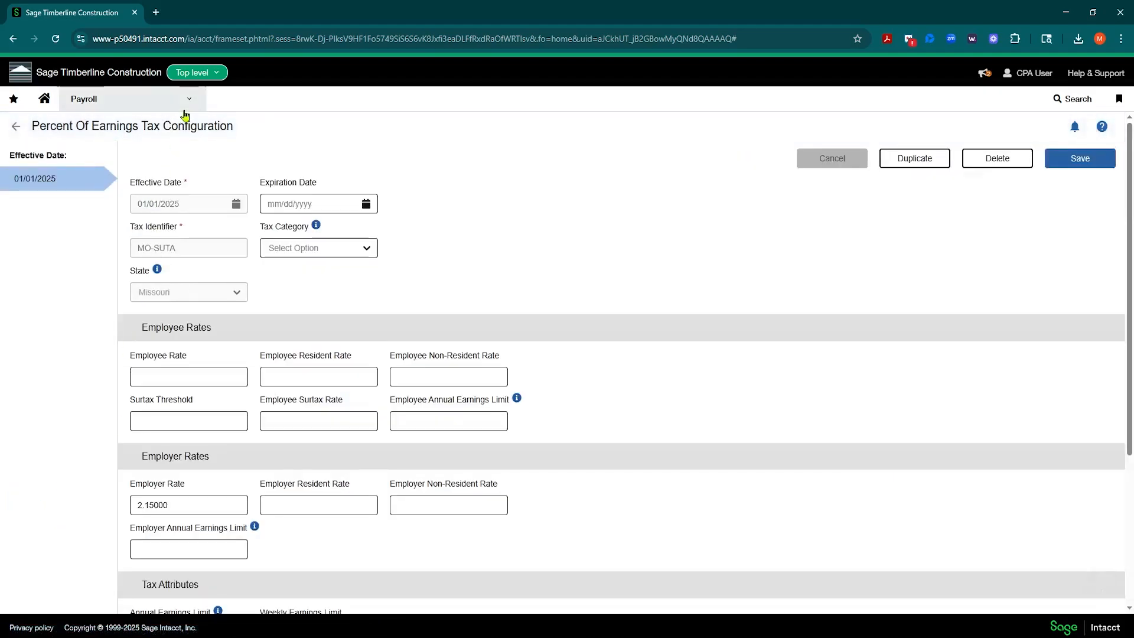
left_click(911, 160)
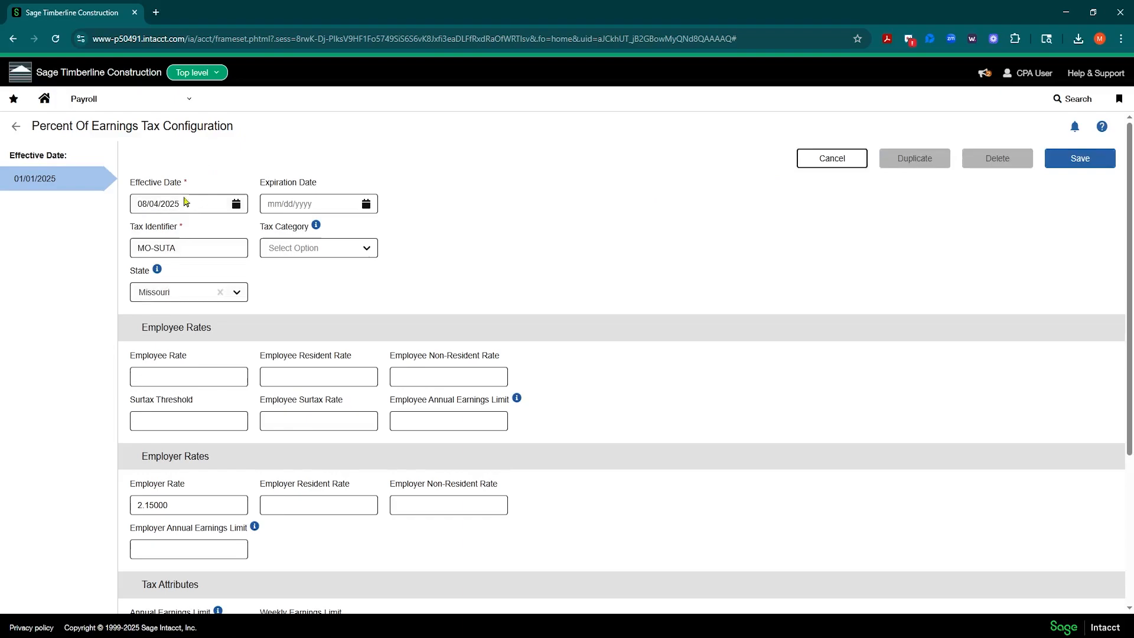
left_click(139, 248)
type("GC-")
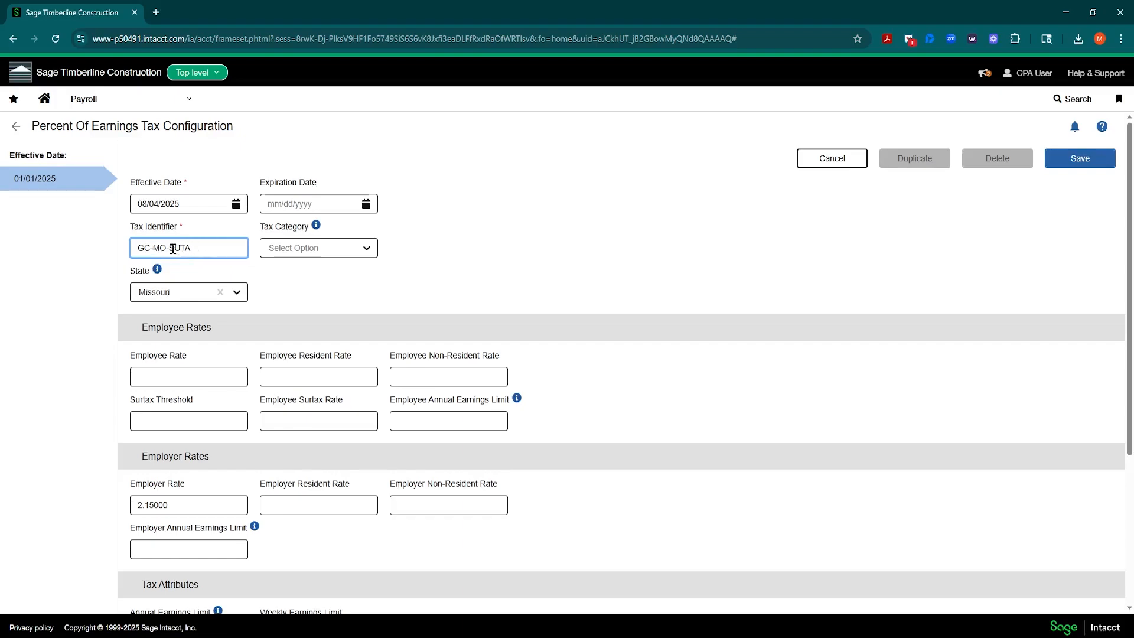
key("BackSpace")
left_click(505, 198)
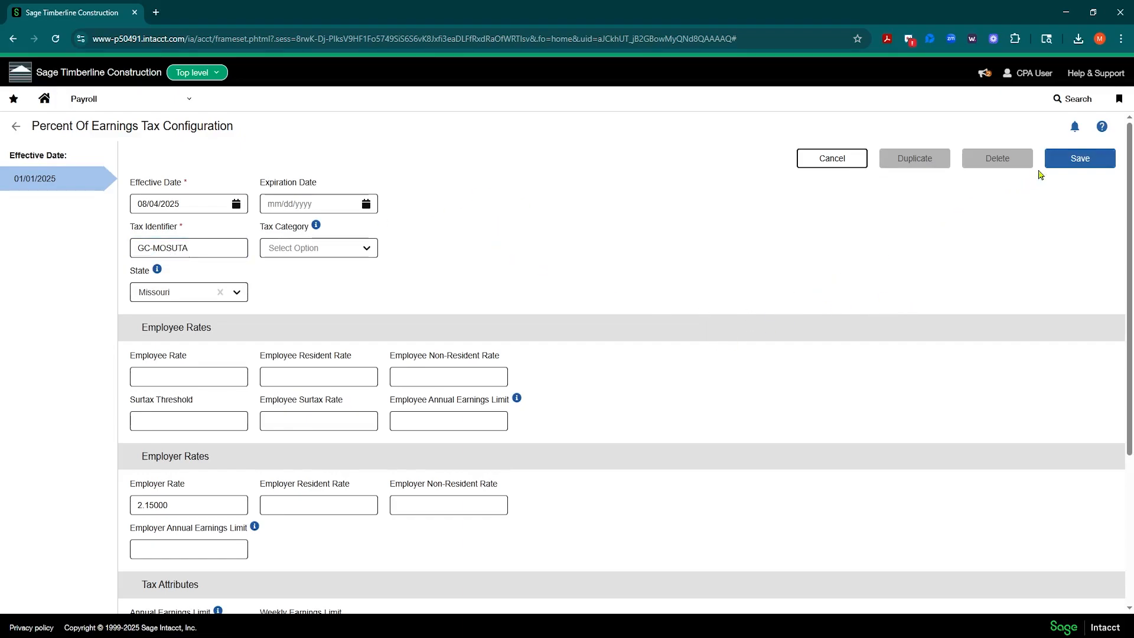
left_click(1069, 160)
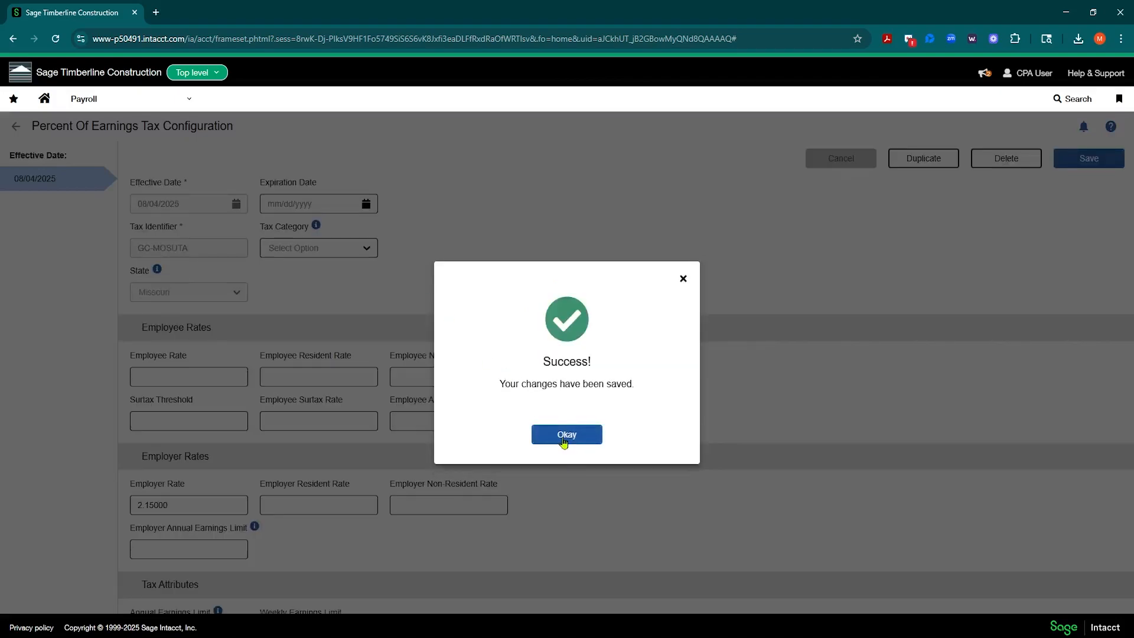
left_click(561, 443)
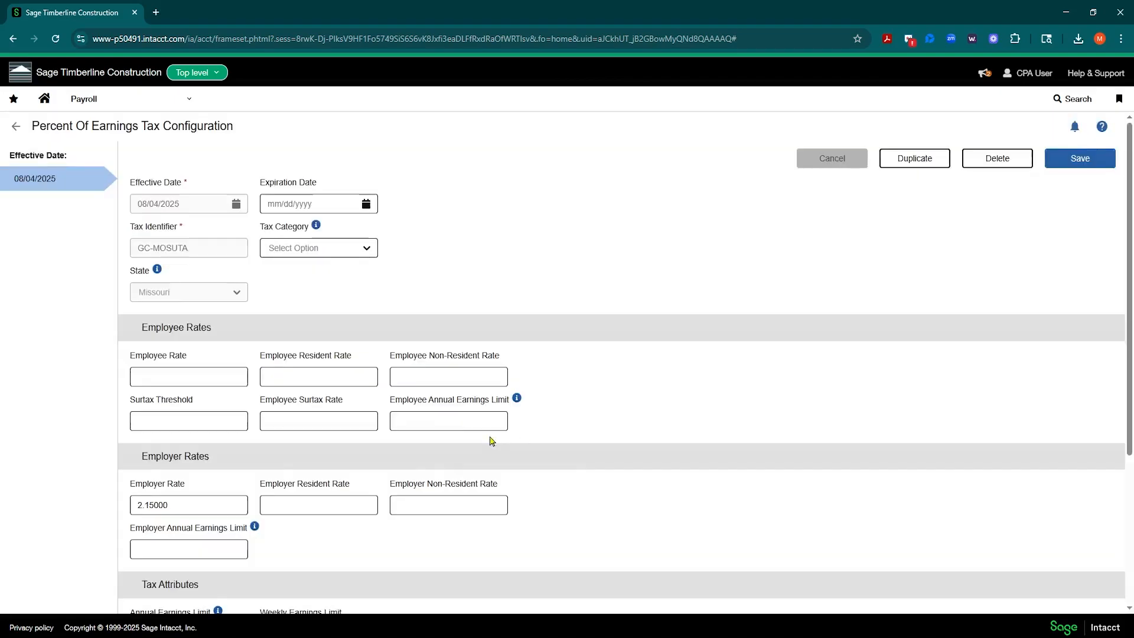
Step: Check the list of company entities and duplicate the GC-MOSUTA tax with the tax identifier TC-MOSUTA
left_click(204, 72)
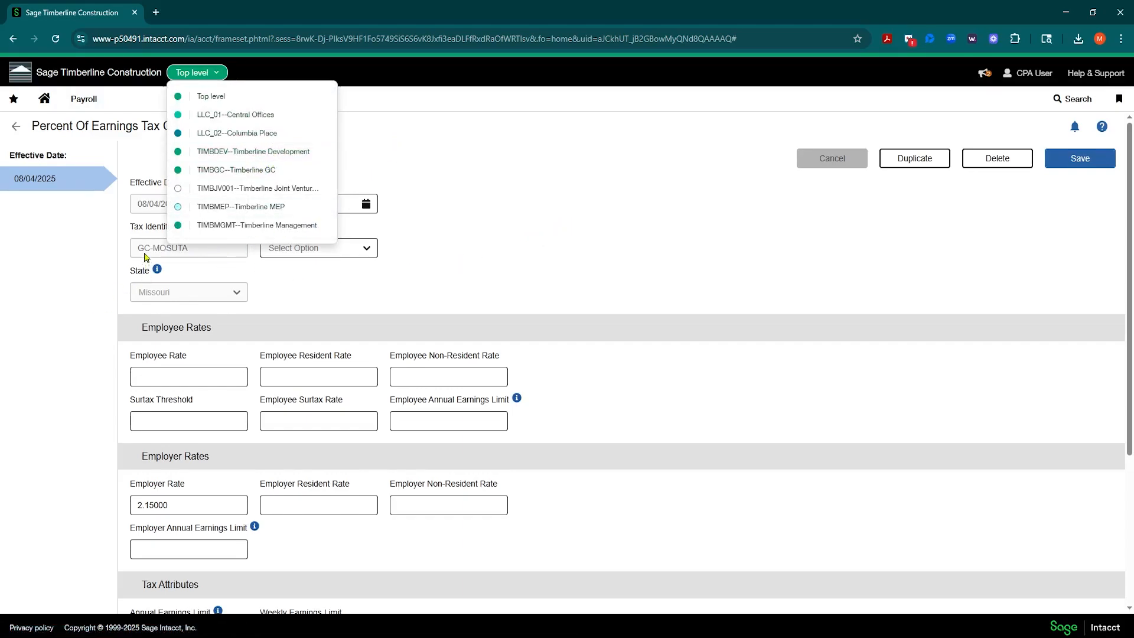
left_click(904, 165)
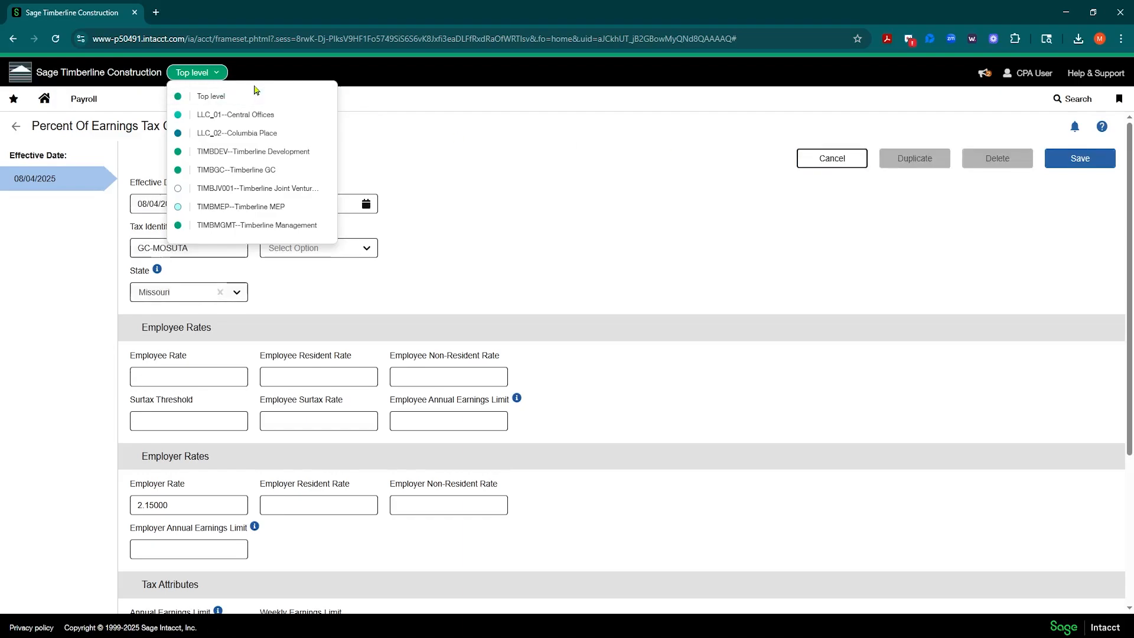
left_click(145, 246)
key("BackSpace")
type("T")
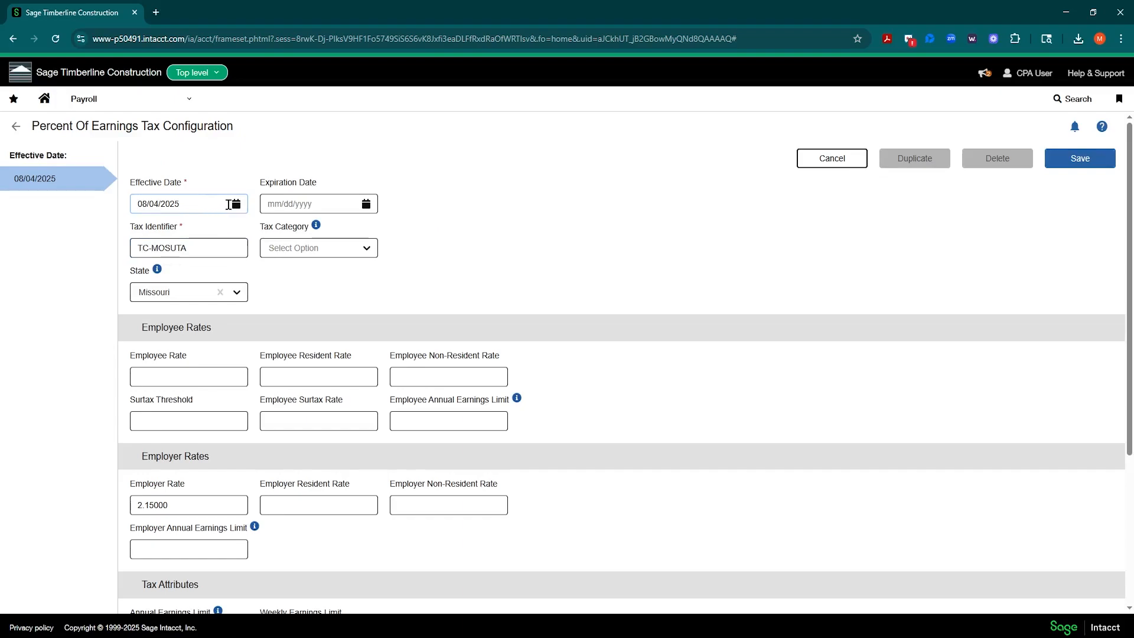
Step: Set the employer rate of the TC-MOSUTA tax to 3.25000
left_click(190, 373)
left_click(162, 509)
left_click_drag(173, 506, 92, 507)
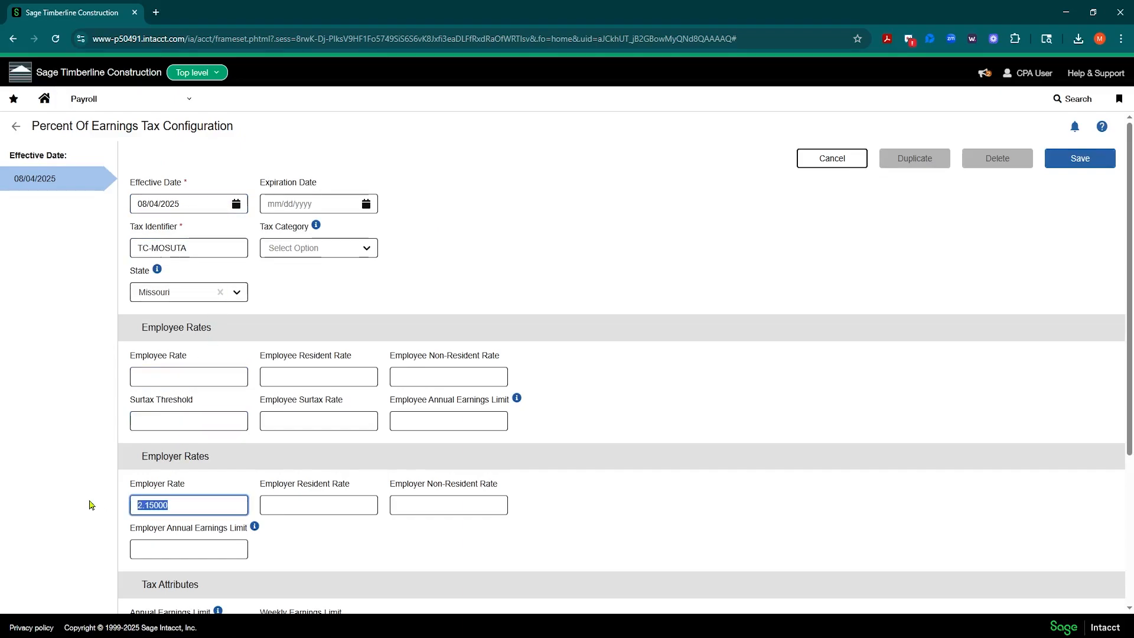
type("3.")
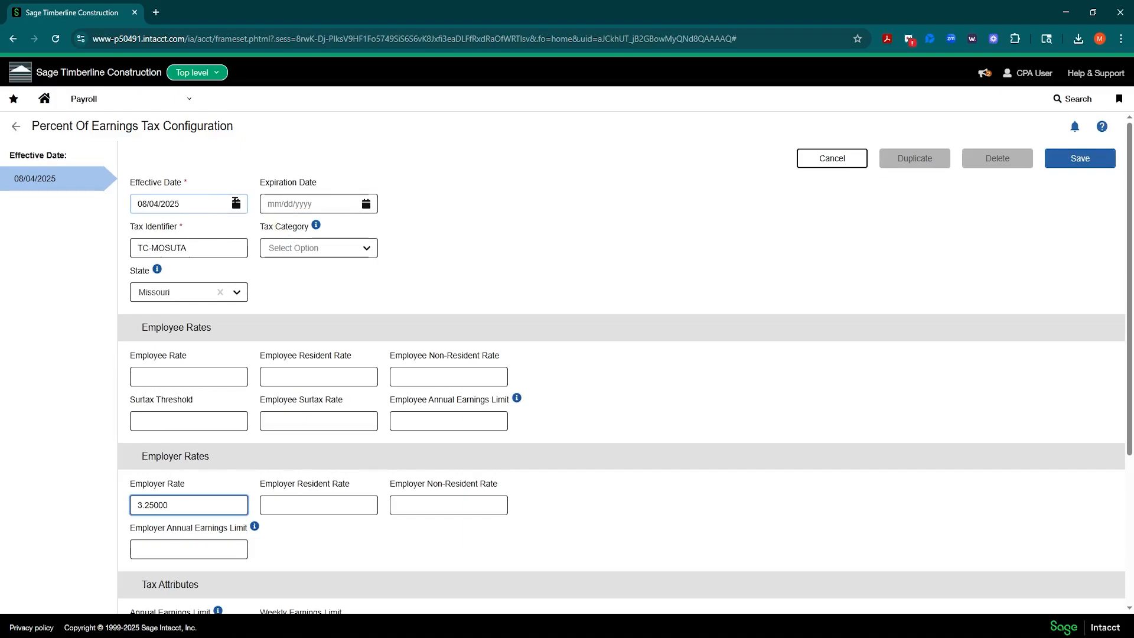
Step: Set the TC-MOSUTA effective date to 01/01/2025 and save the tax configuration
left_click(235, 202)
left_click(141, 231)
left_click(141, 231)
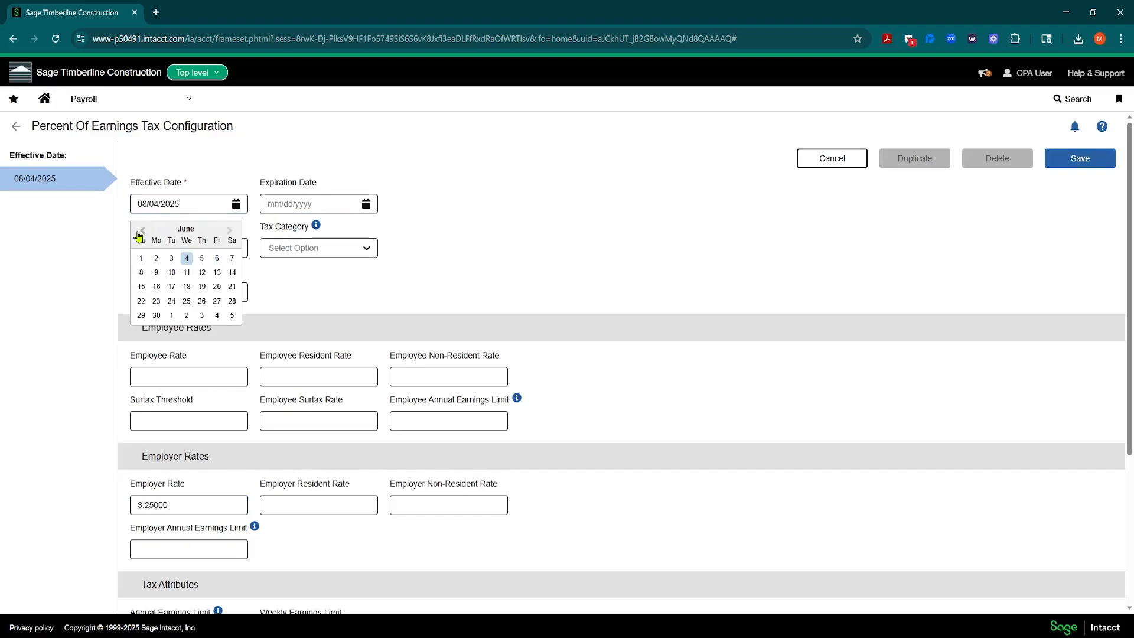
left_click(141, 231)
left_click(141, 231)
left_click(140, 231)
left_click(141, 231)
left_click(141, 230)
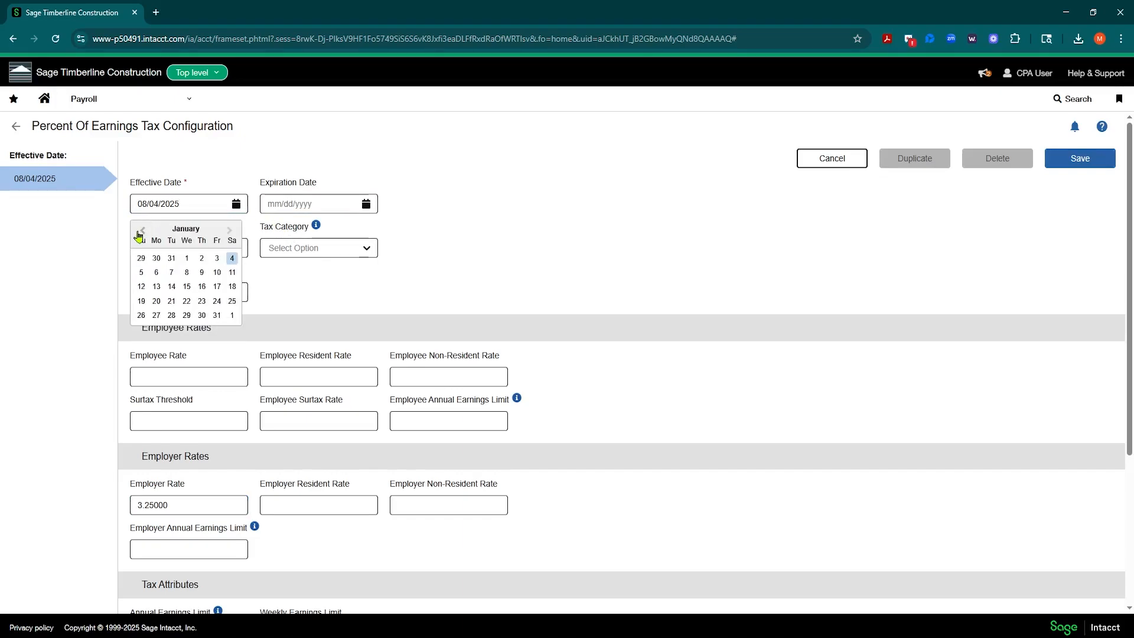
left_click(186, 260)
left_click(1082, 158)
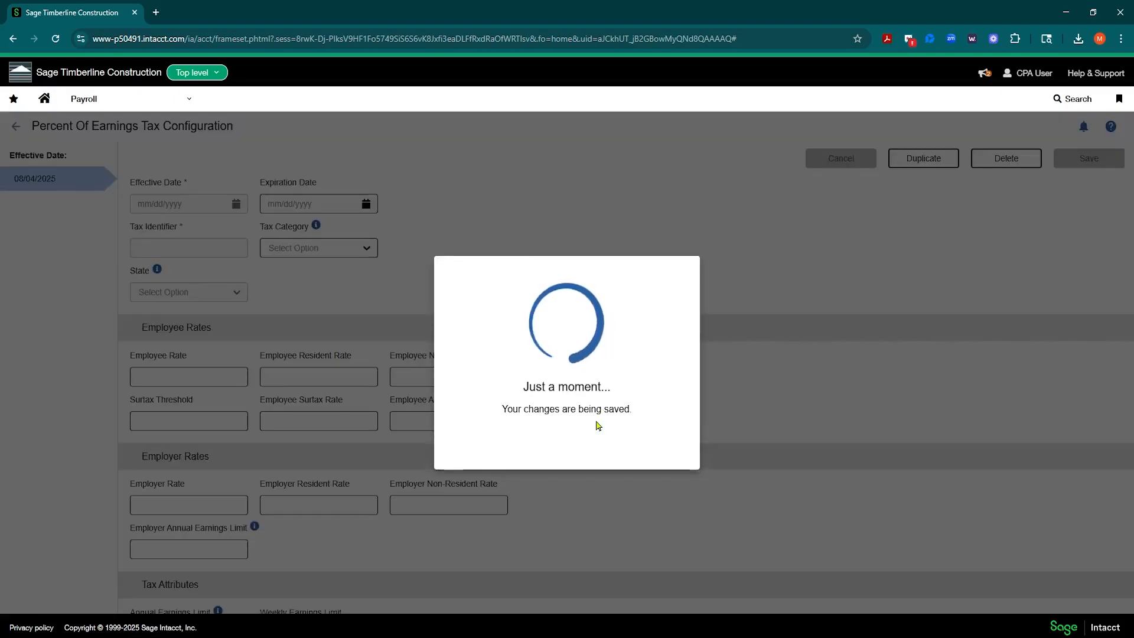
left_click(569, 434)
Step: Return to the Taxes list, look over its entries and create a new Classification Based - Percent tax
left_click(16, 126)
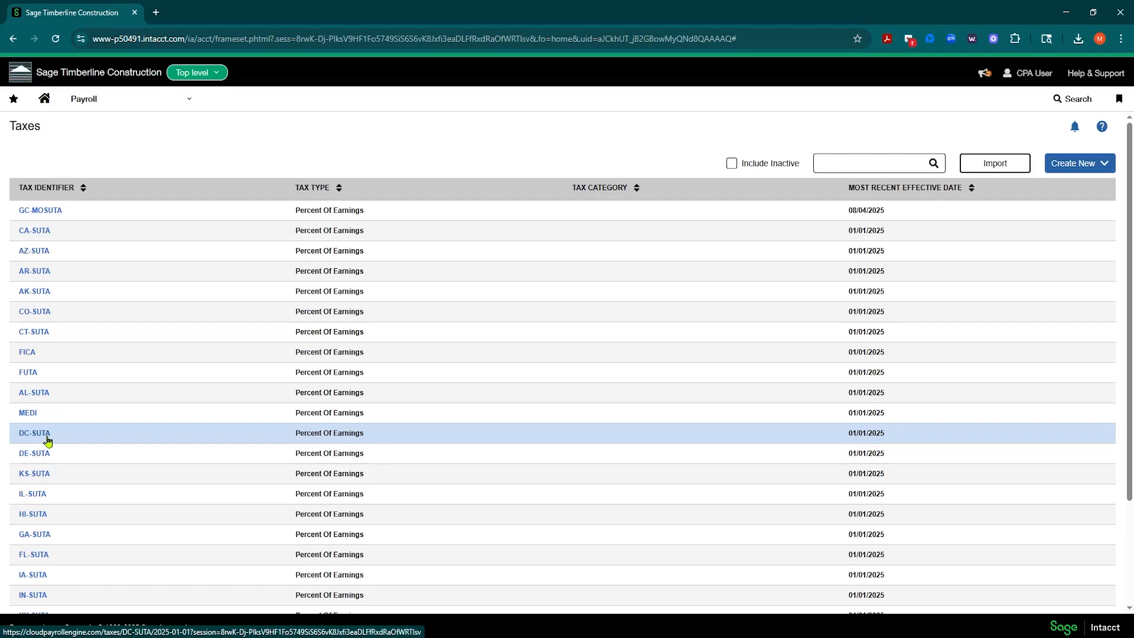
scroll(41, 234, "down", 2)
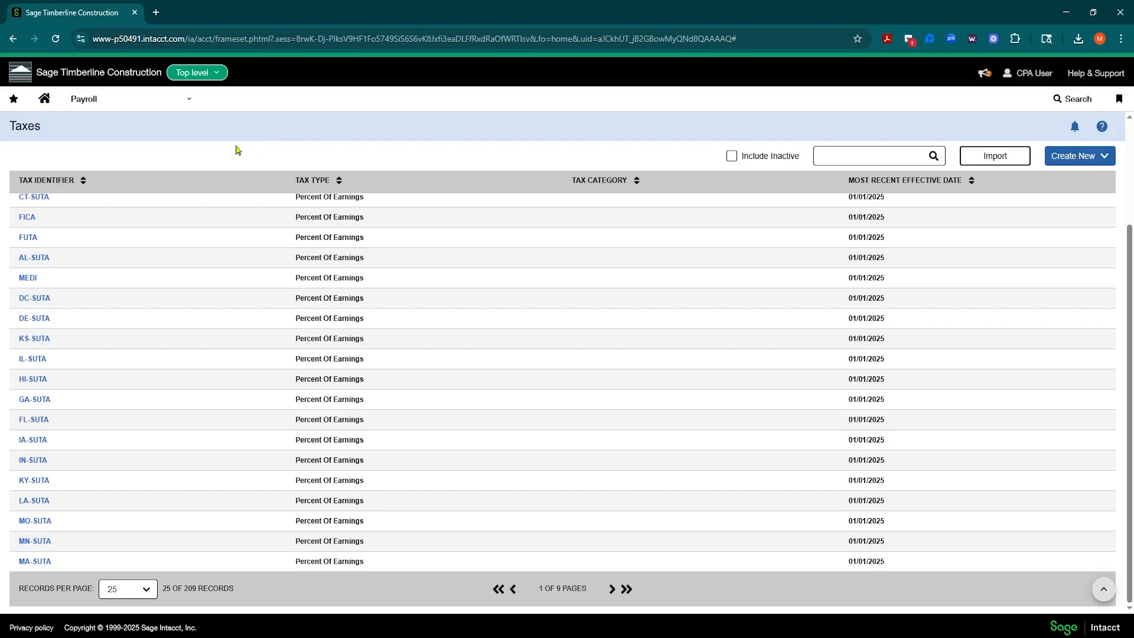
scroll(142, 248, "up", 5)
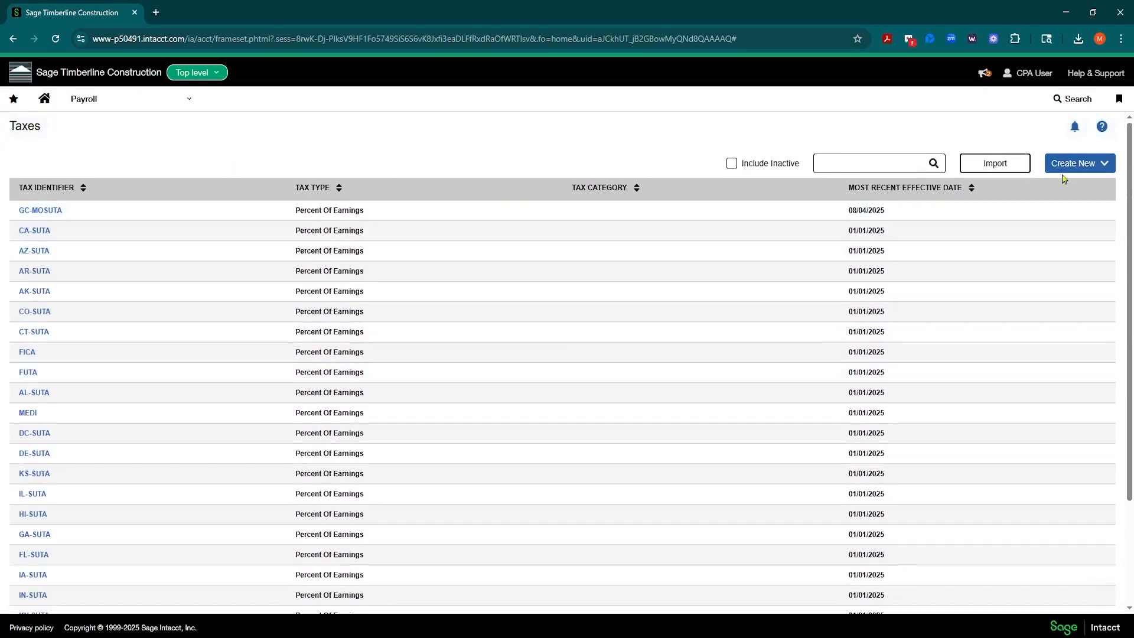
left_click(1105, 168)
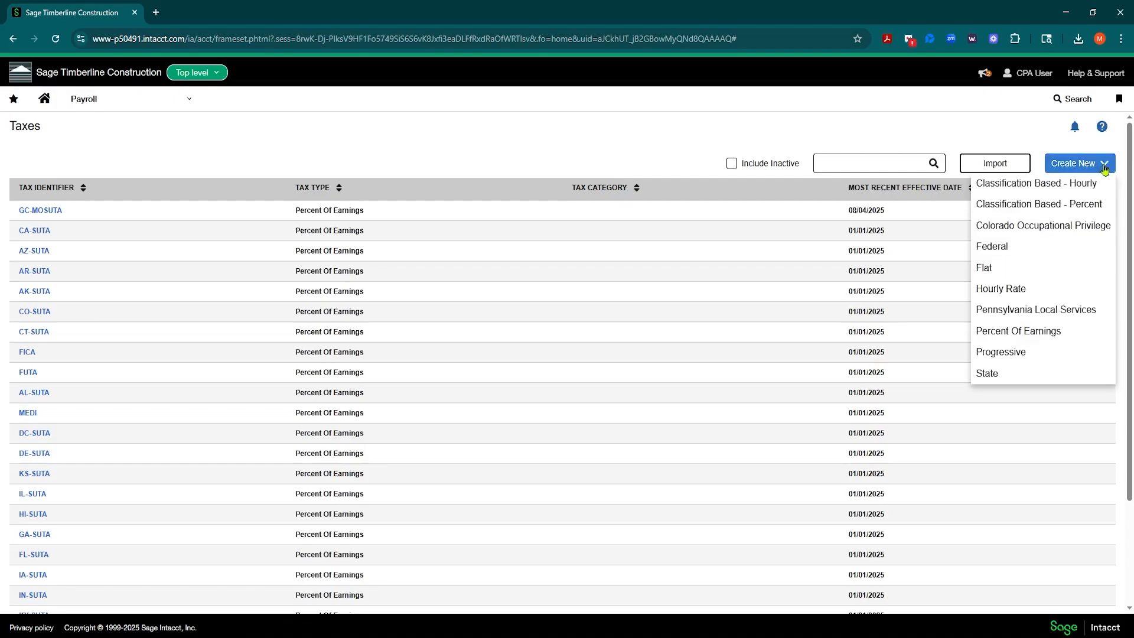
left_click(1018, 209)
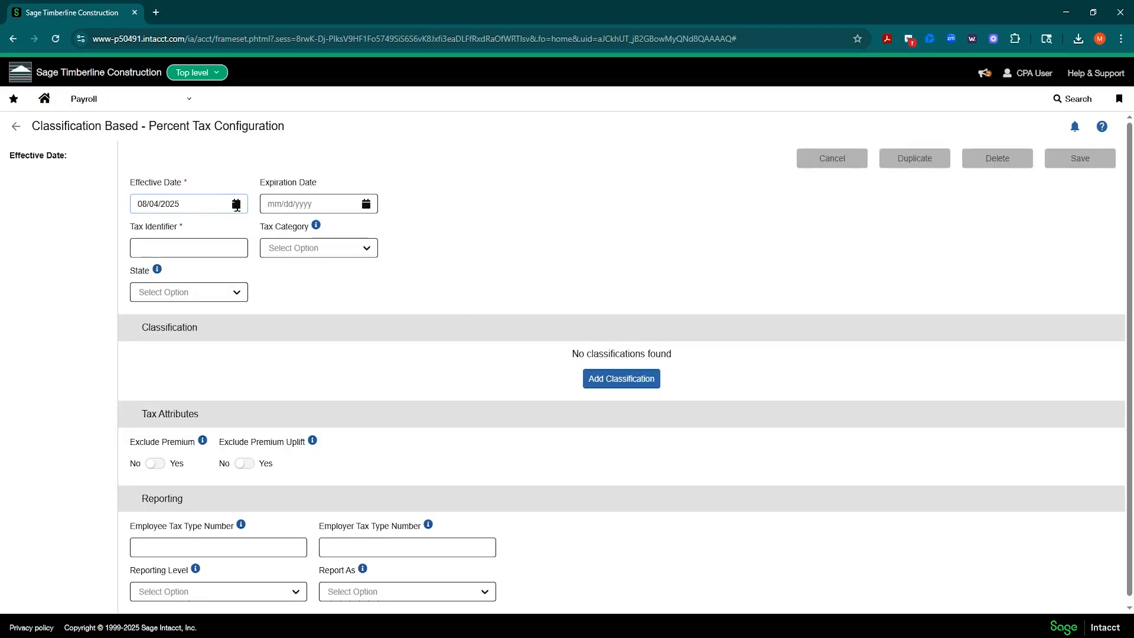
Step: Set the effective date of the new classification-based tax to 01/01/2025
left_click(236, 204)
left_click(141, 230)
left_click(141, 231)
left_click(141, 230)
left_click(141, 230)
left_click(141, 230)
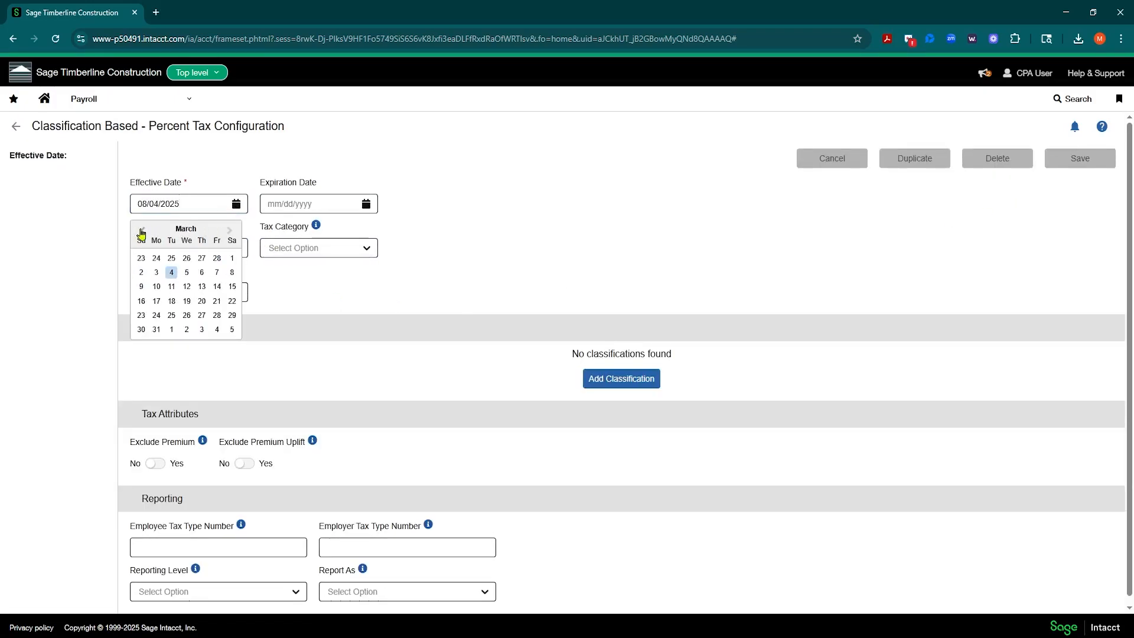
left_click(142, 230)
left_click(141, 231)
left_click(187, 258)
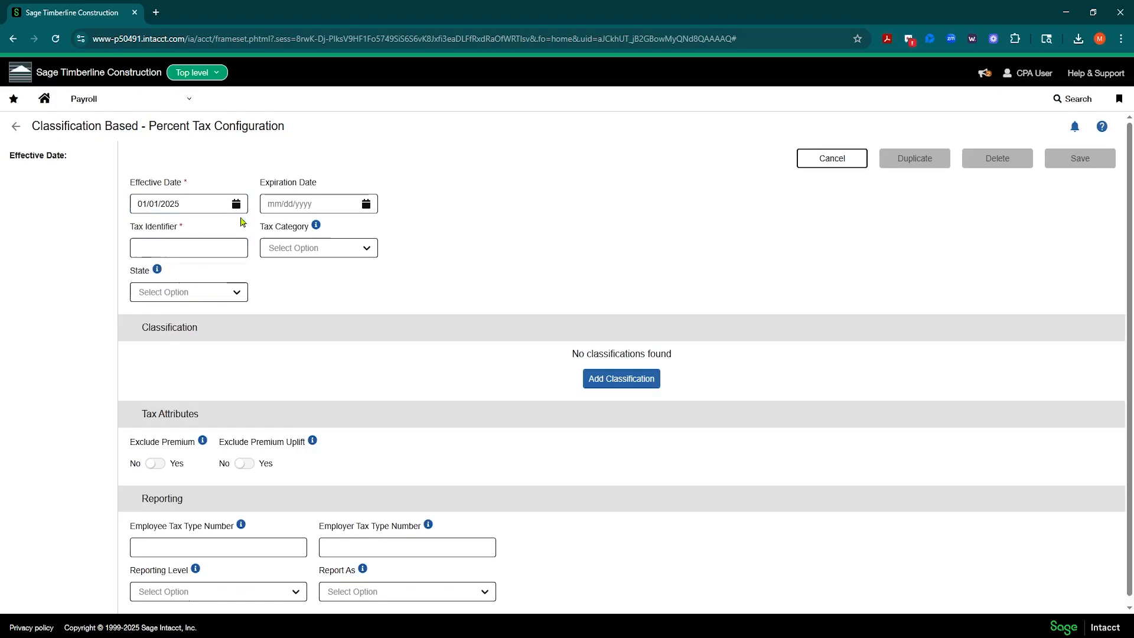
Step: Enter MO-WC as the tax identifier of the new classification-based tax
left_click(214, 244)
type("WC")
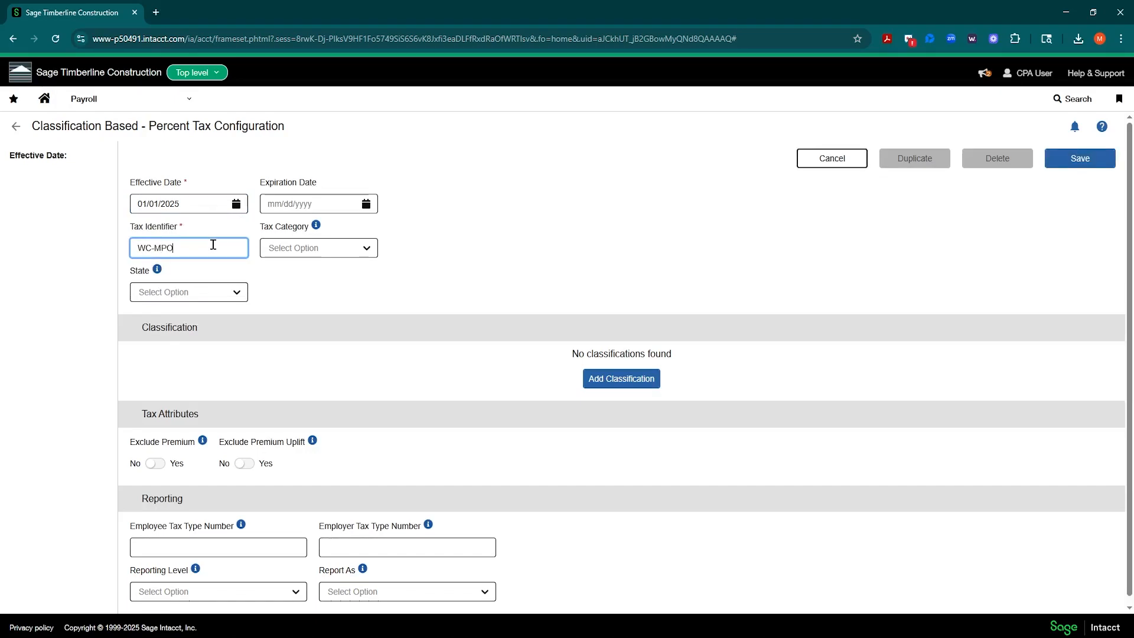
type("-M")
type("O")
key("BackSpace")
key("BackSpace")
key("BackSpace")
key("BackSpace")
type("MO-W")
key("Tab")
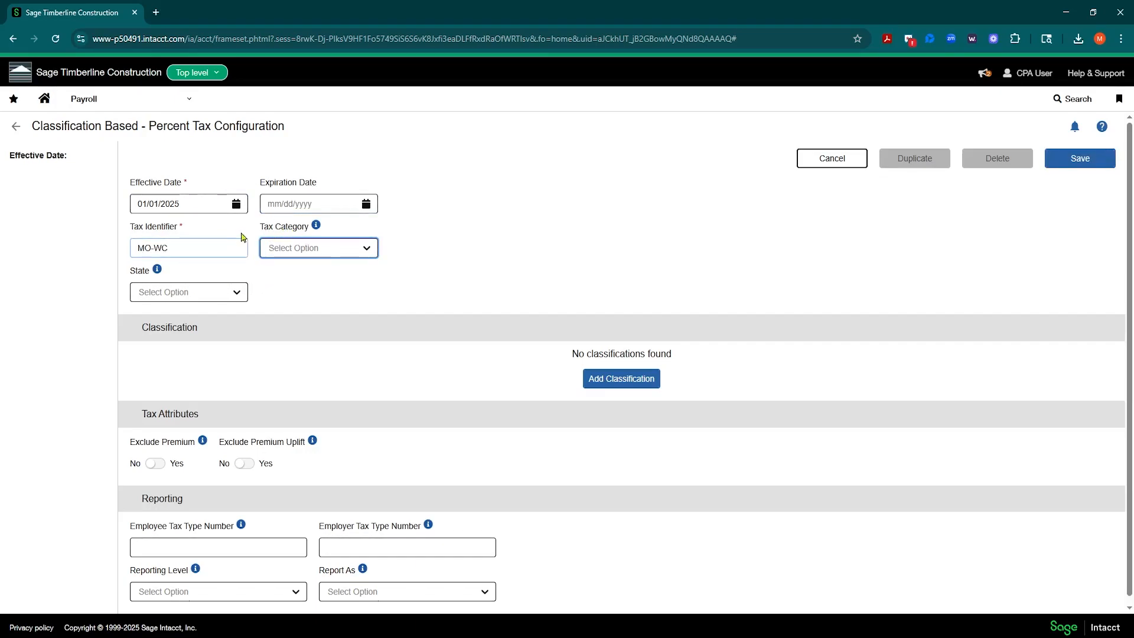
left_click(367, 248)
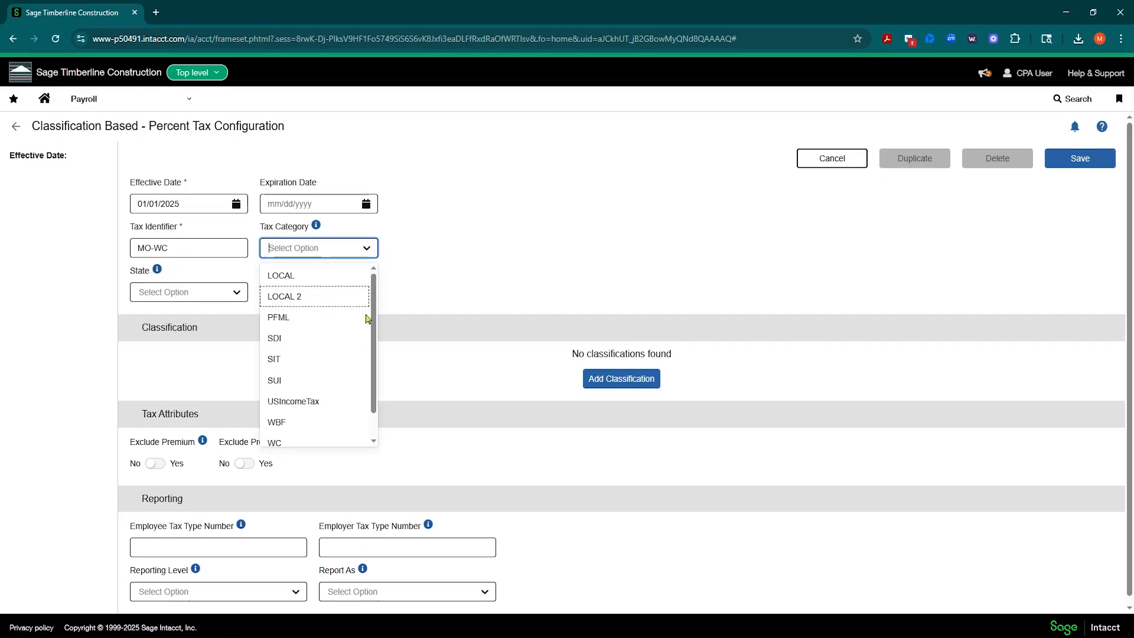
scroll(277, 440, "down", 1)
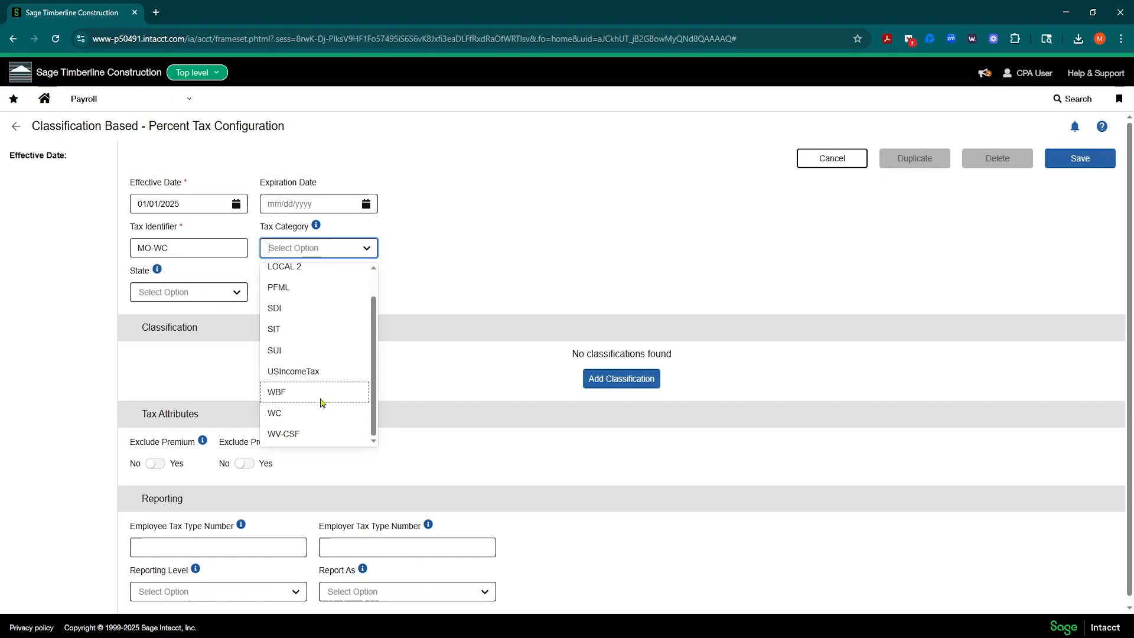
scroll(313, 383, "up", 1)
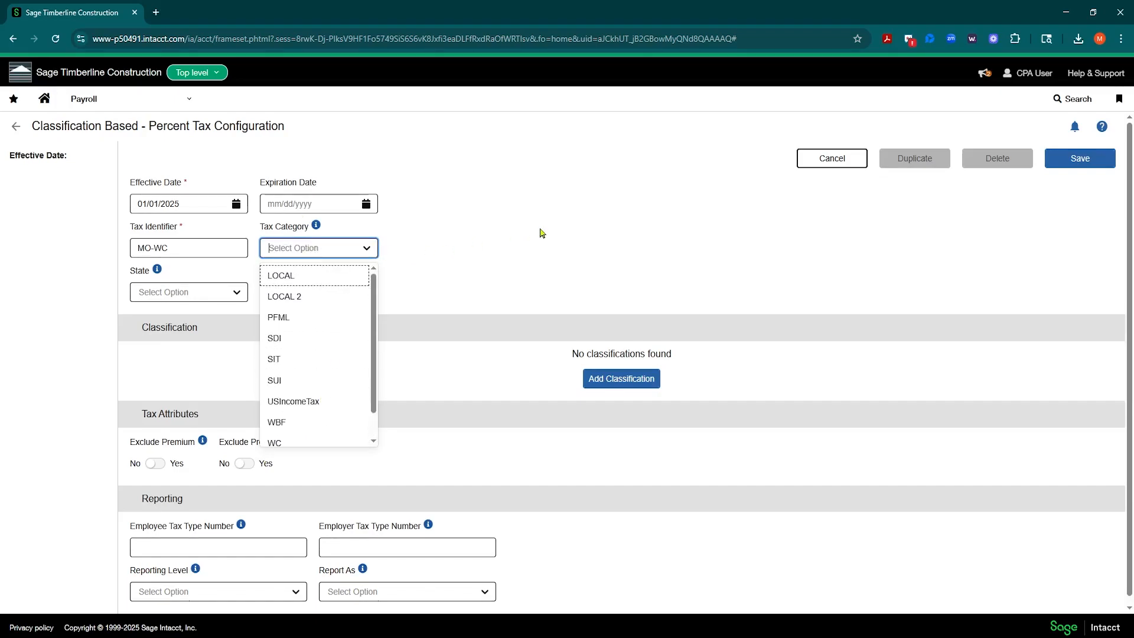
type("WC")
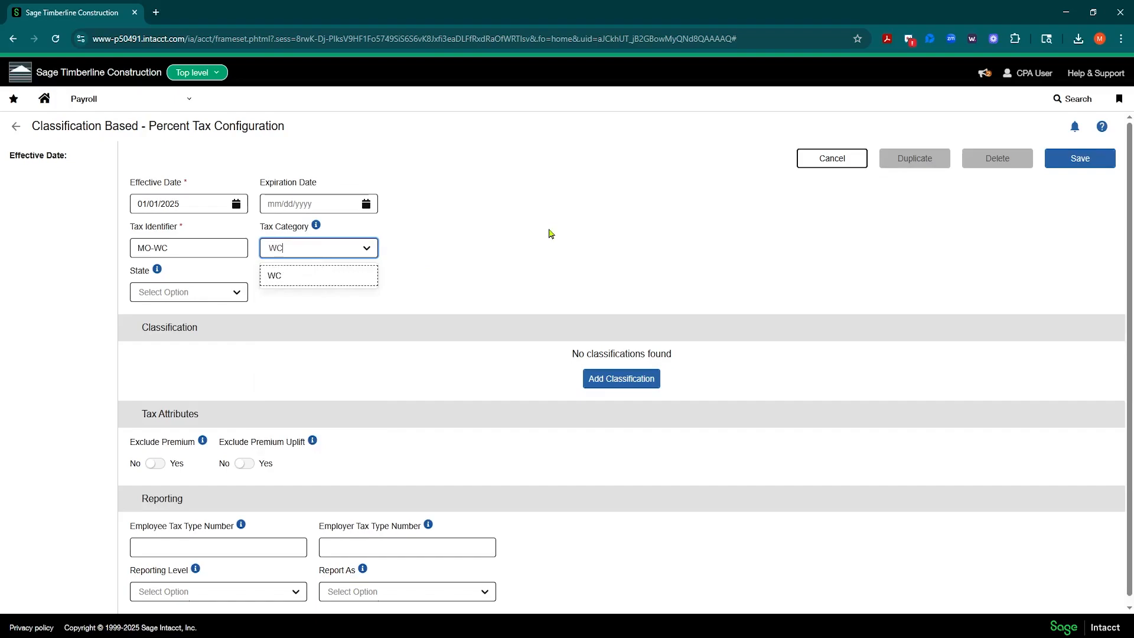
type("2")
key("BackSpace")
key("BackSpace")
key("BackSpace")
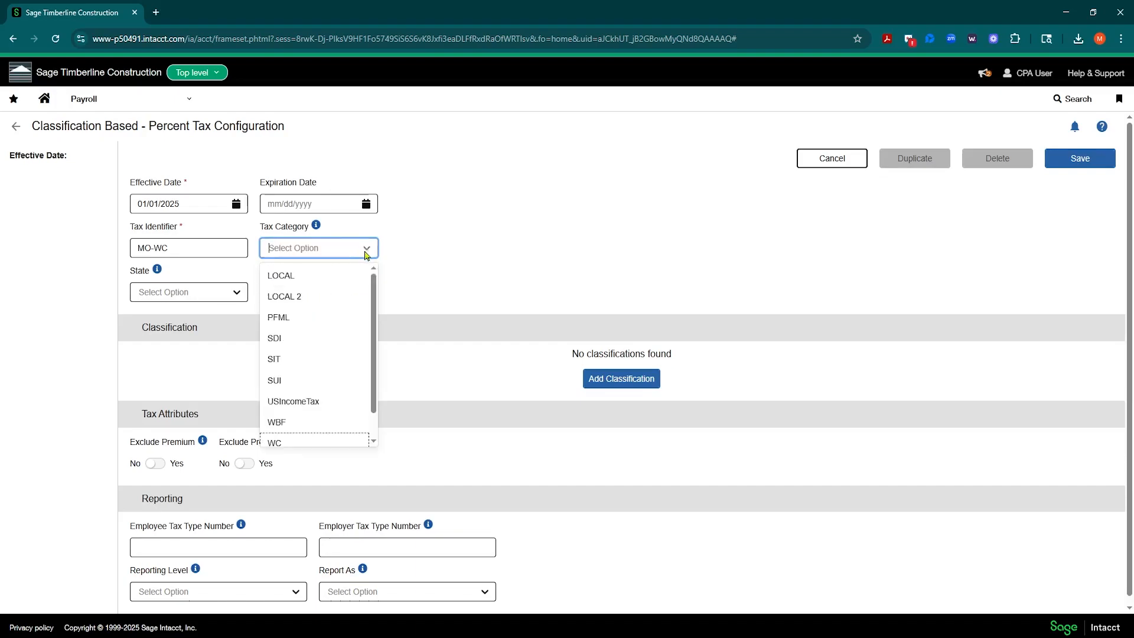
Step: Assign the WC tax category to the MO-WC tax
left_click(367, 252)
left_click(366, 251)
scroll(296, 367, "down", 1)
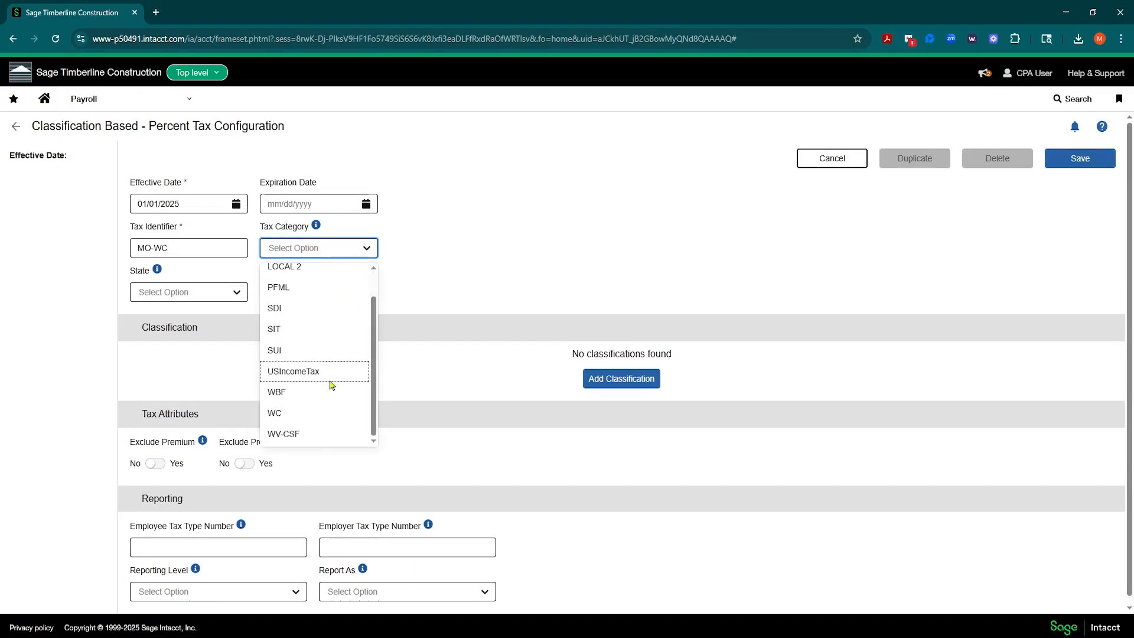
left_click(292, 413)
left_click(463, 227)
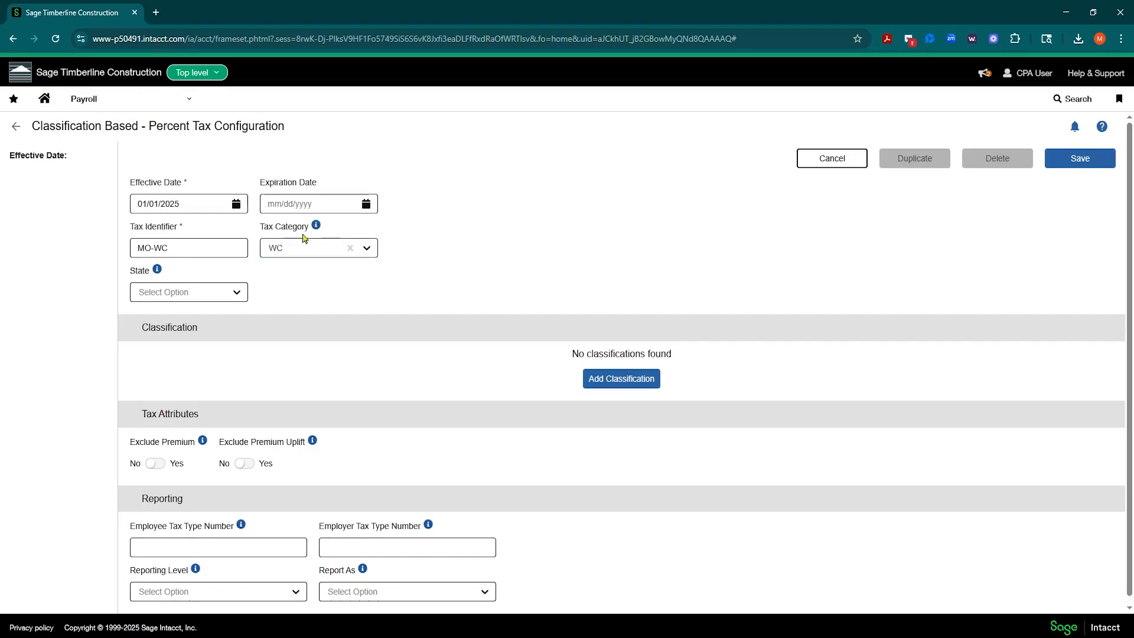
Step: Set the state of the MO-WC tax to Missouri
left_click(240, 293)
scroll(208, 366, "down", 6)
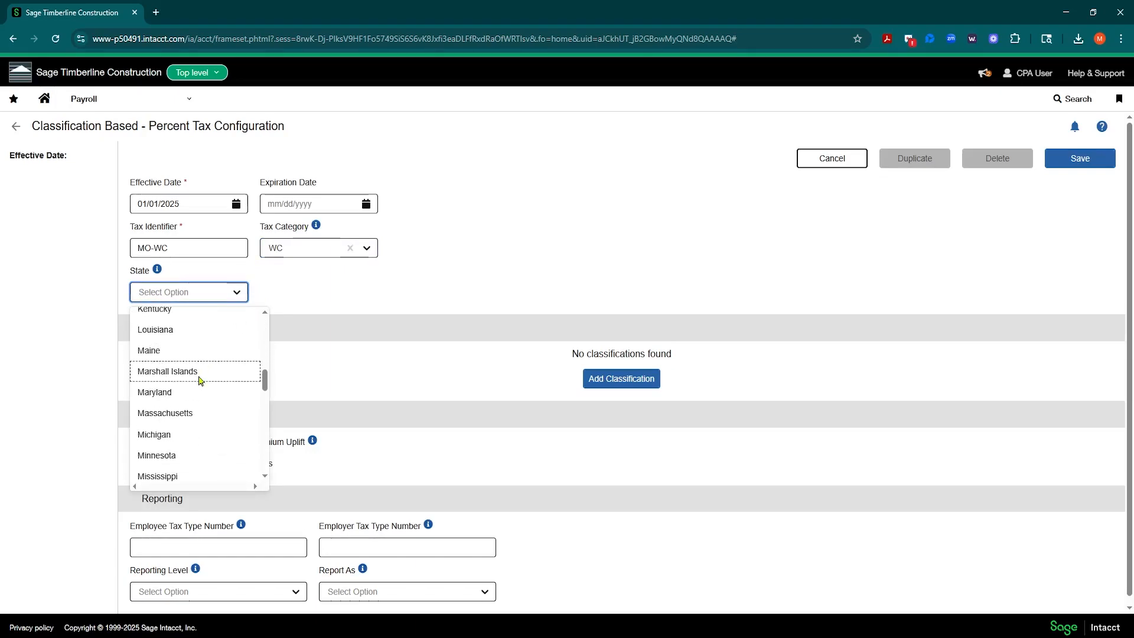
scroll(184, 381, "down", 3)
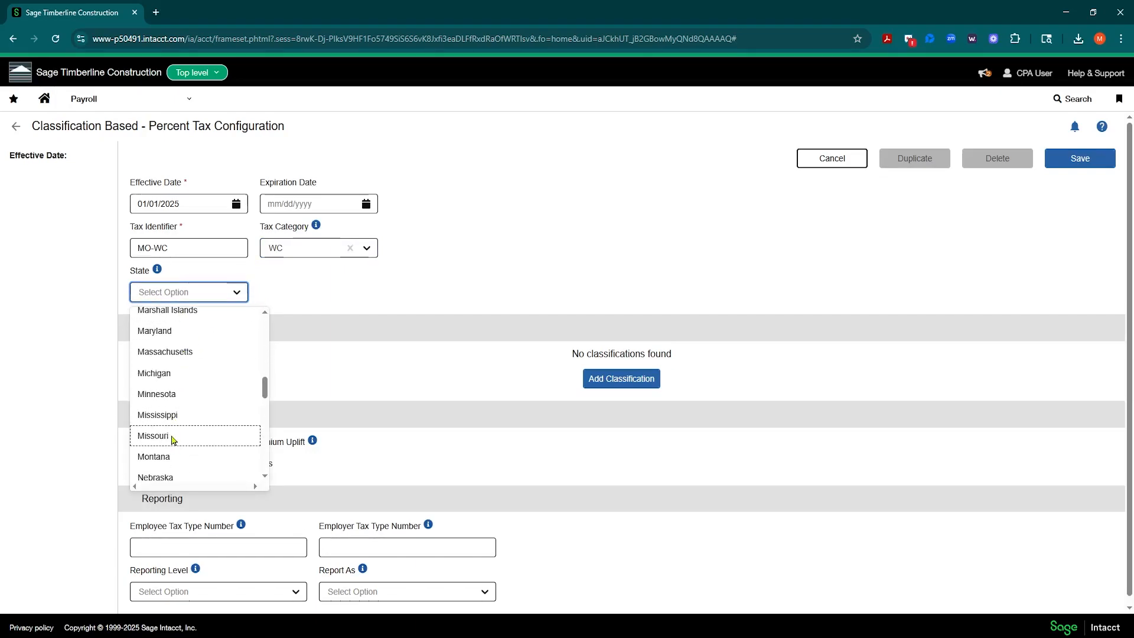
left_click(173, 437)
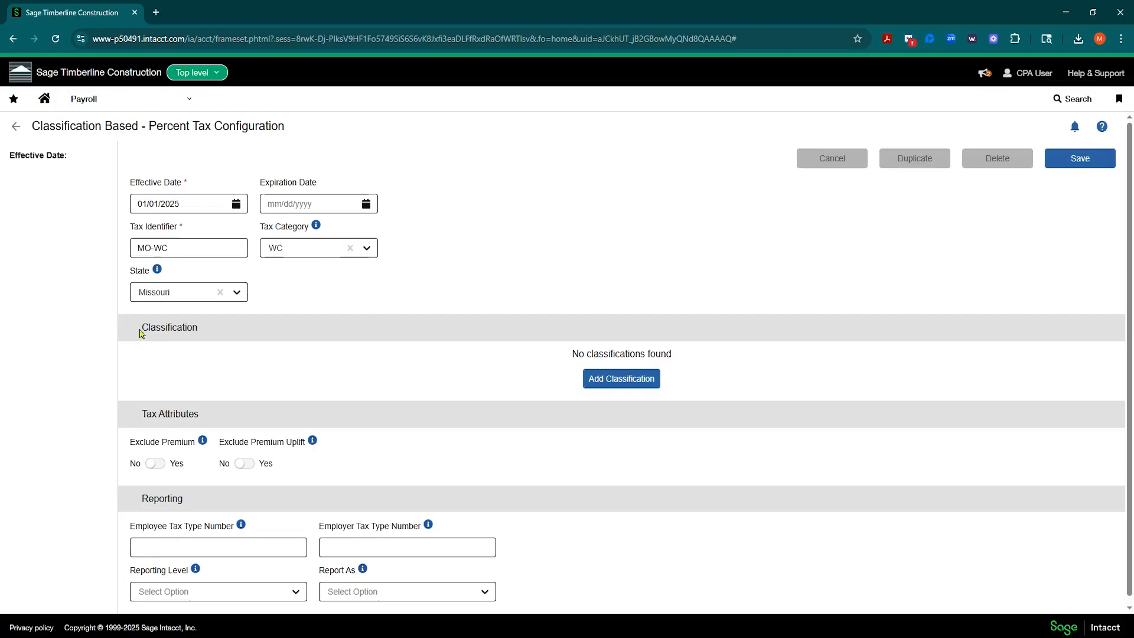
Step: Add classification code 8810 with an employer rate of 0.568 to the MO-WC tax
left_click_drag(142, 335, 204, 338)
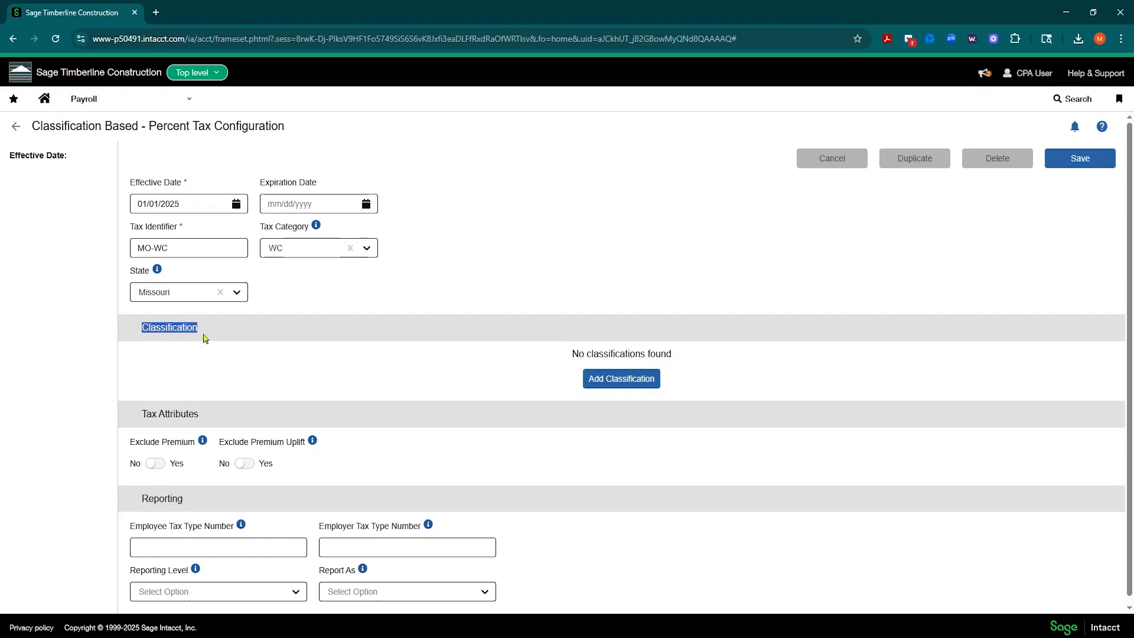
left_click(614, 381)
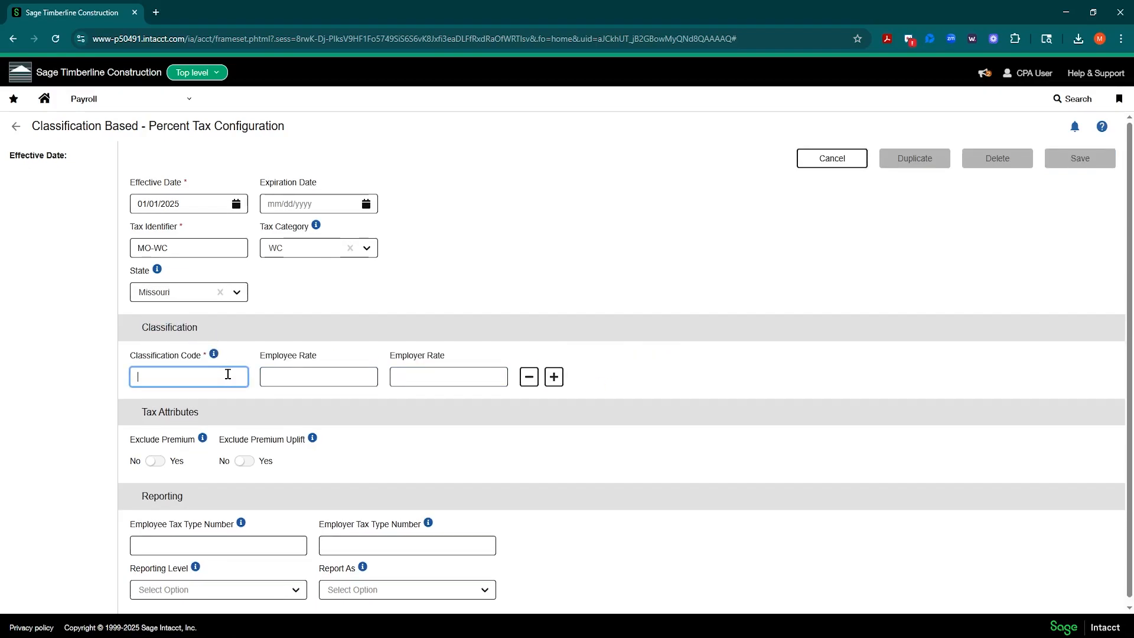
type("8810")
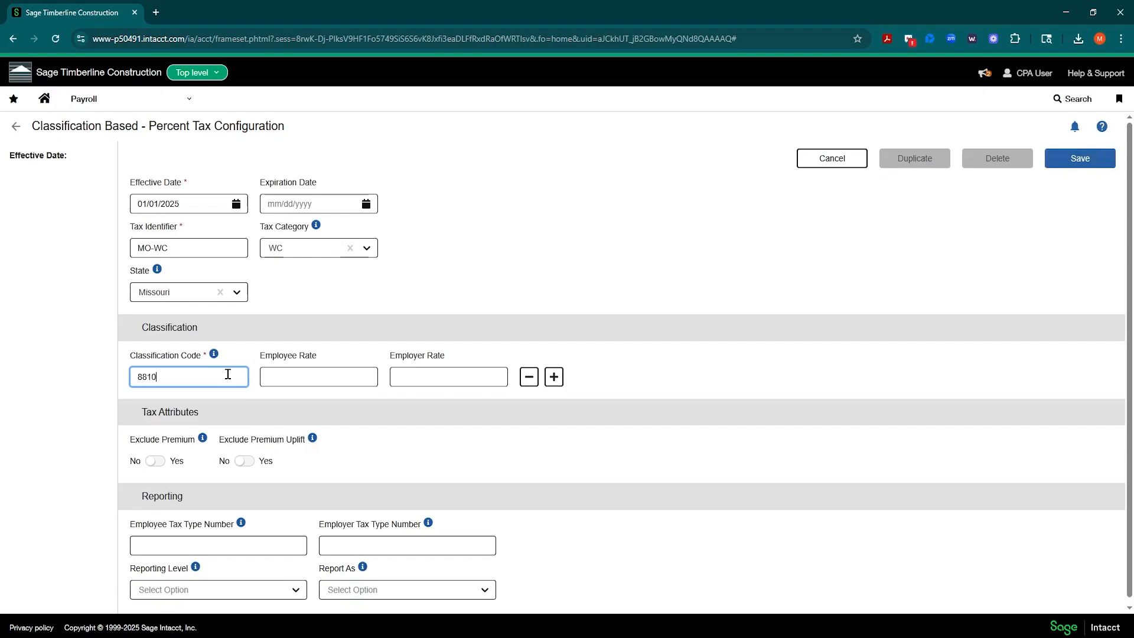
key("Tab")
key("Tab")
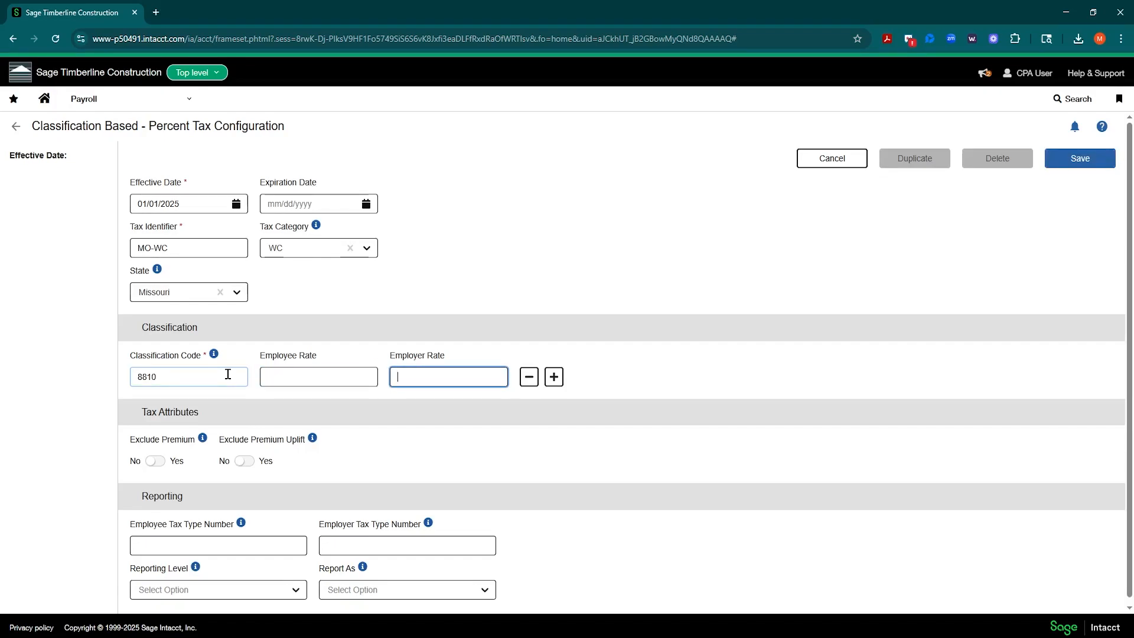
type(".56800")
left_click(217, 375)
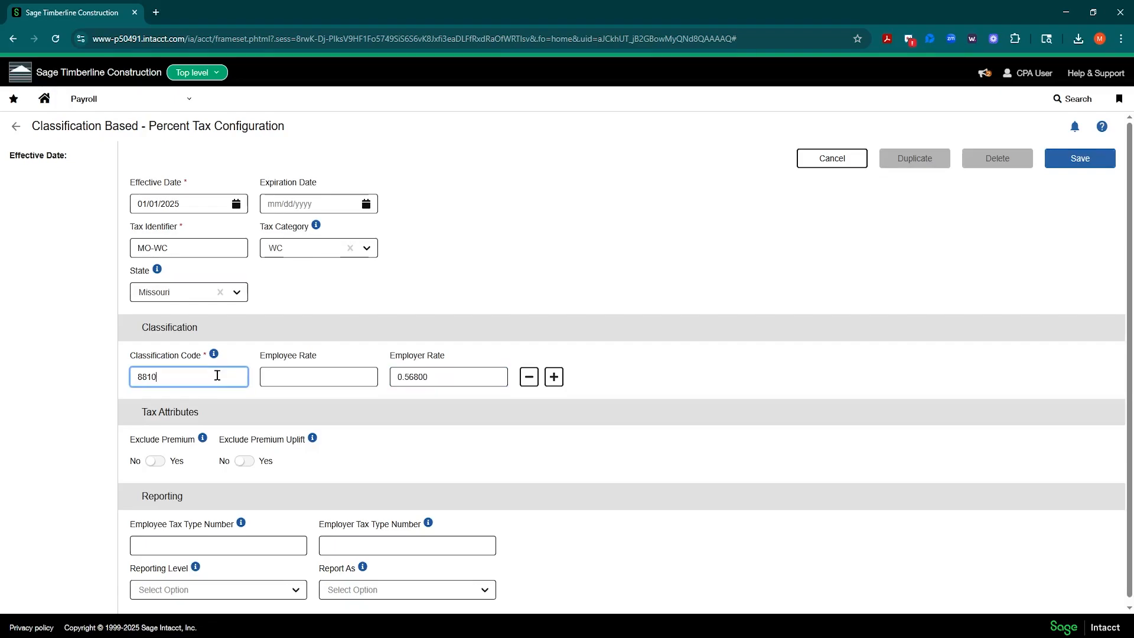
Step: Add a second classification with code 5556 and an employer rate of 3.25
left_click(553, 376)
left_click(151, 407)
type("556")
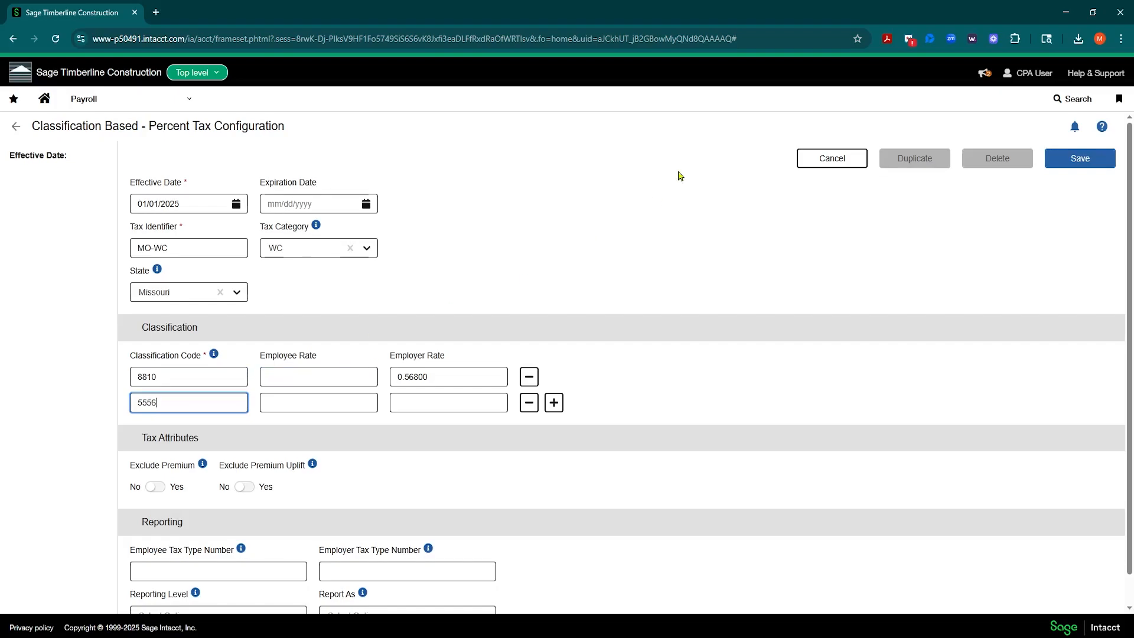
key("Tab")
key("Tab")
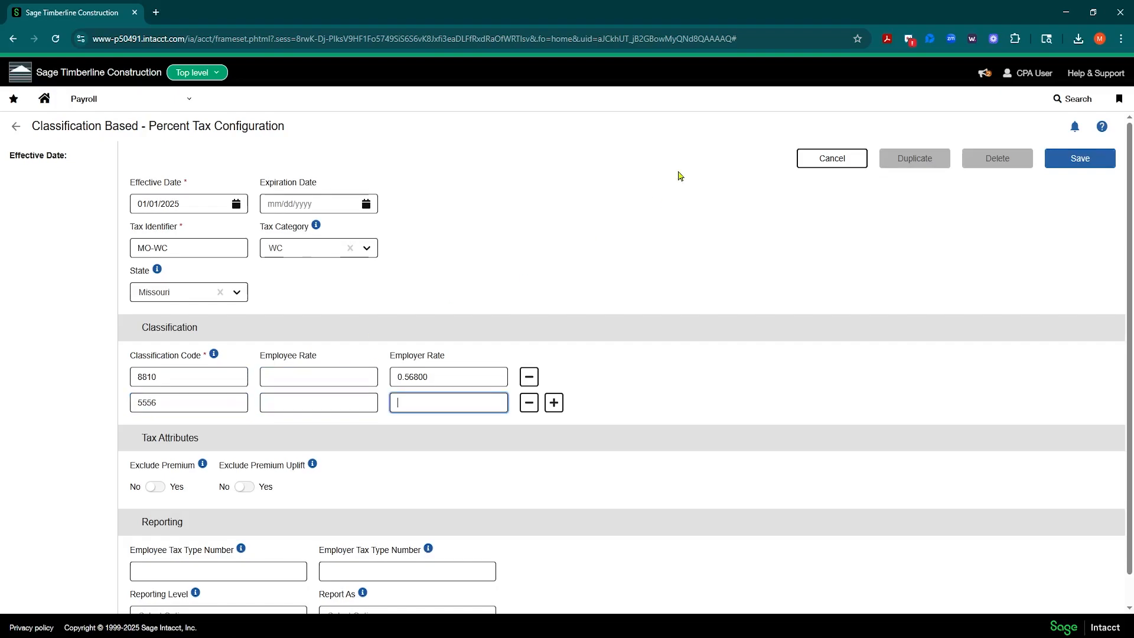
type("3.25")
left_click(680, 176)
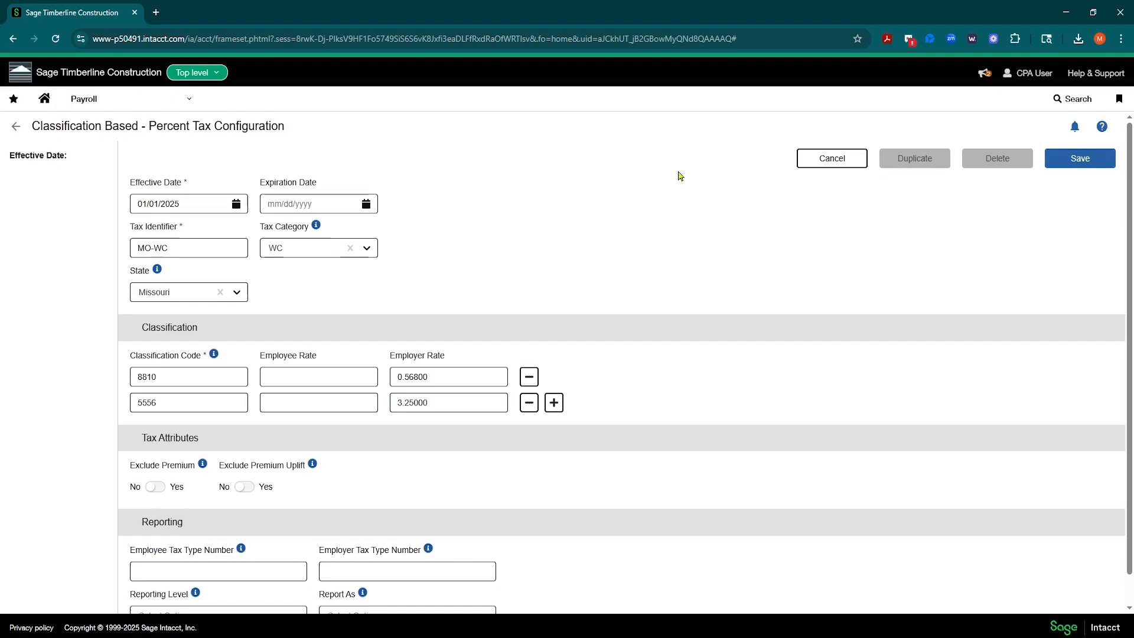
Step: Add a third classification with code 6445 and an employer rate of 6.52
left_click(555, 403)
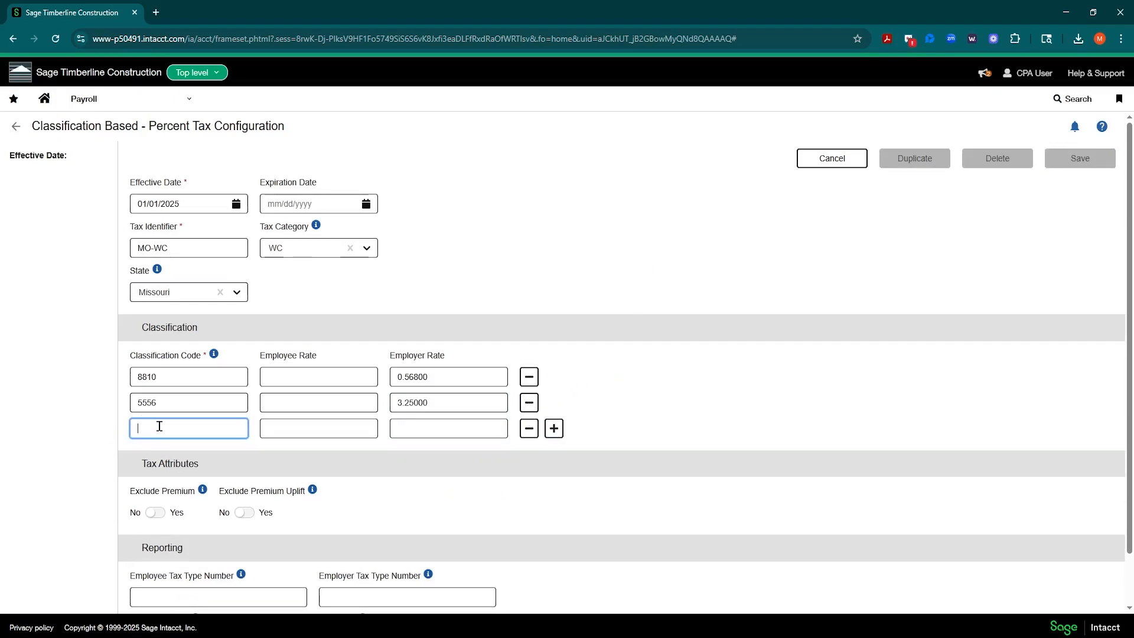
type("6")
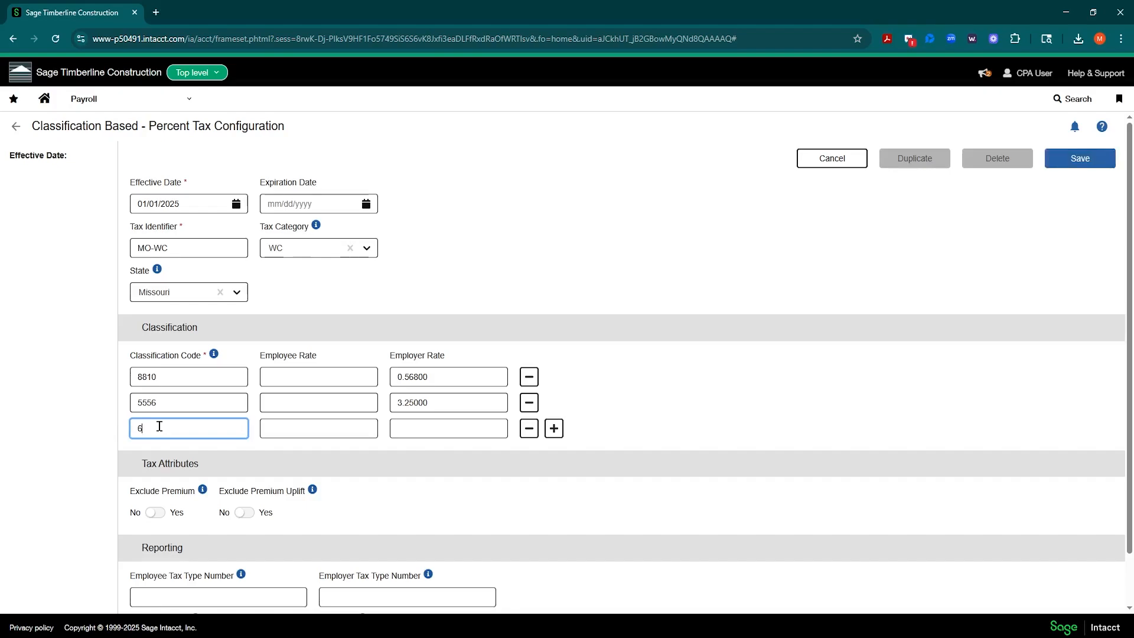
type("445")
key("Tab")
key("Tab")
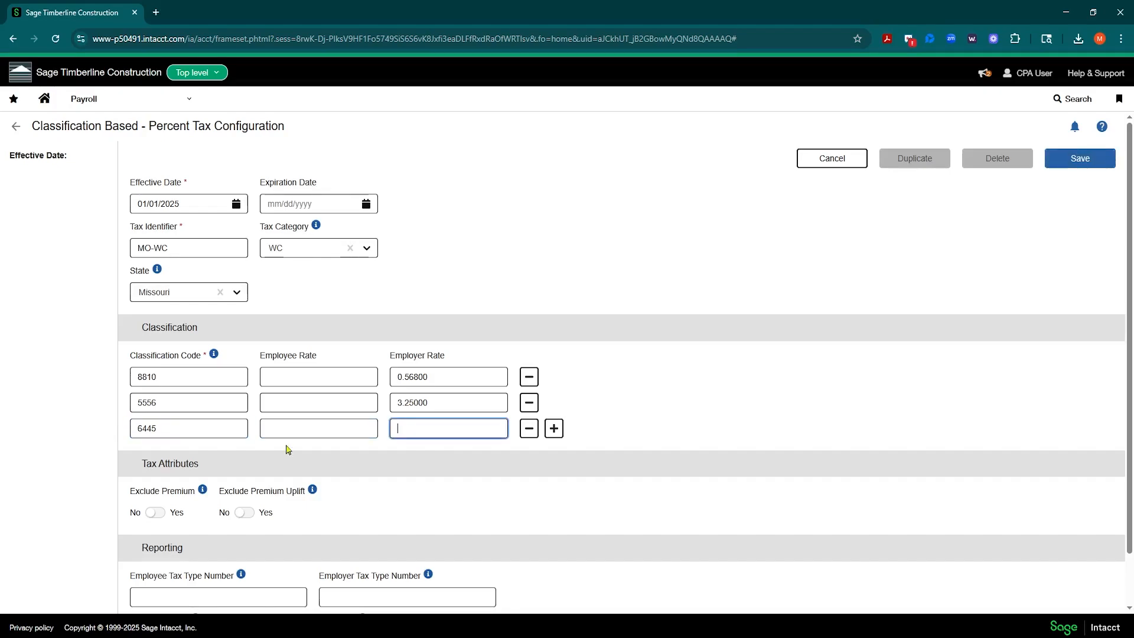
type("6.52000")
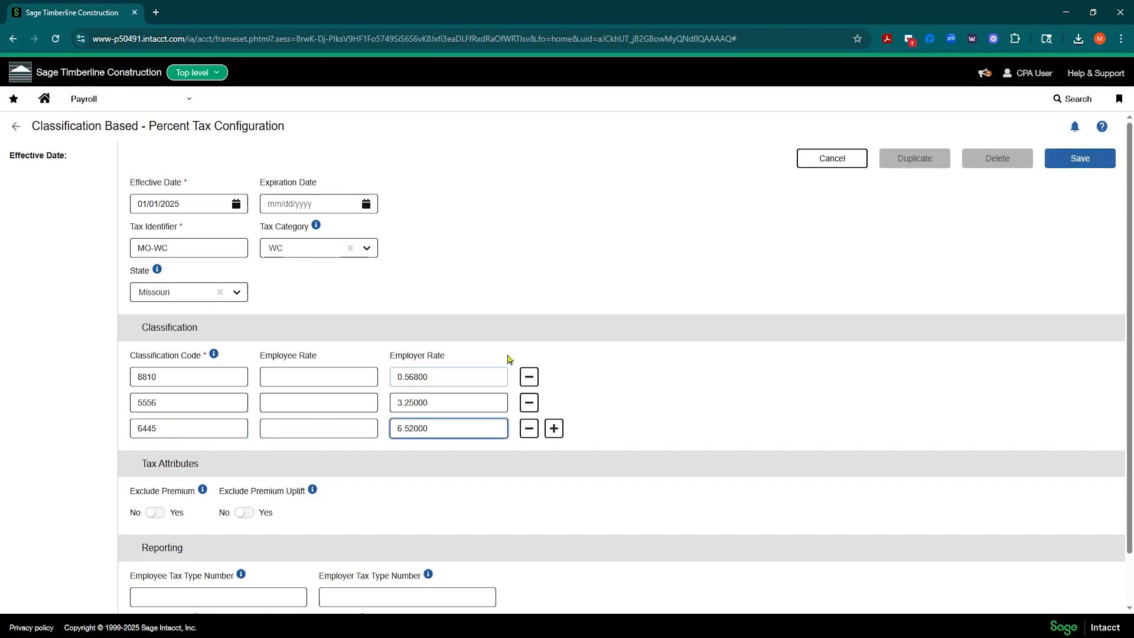
left_click(652, 366)
Step: Set Exclude Premium Uplift to Yes and leave Exclude Premium at No for the MO-WC tax
scroll(120, 450, "down", 1)
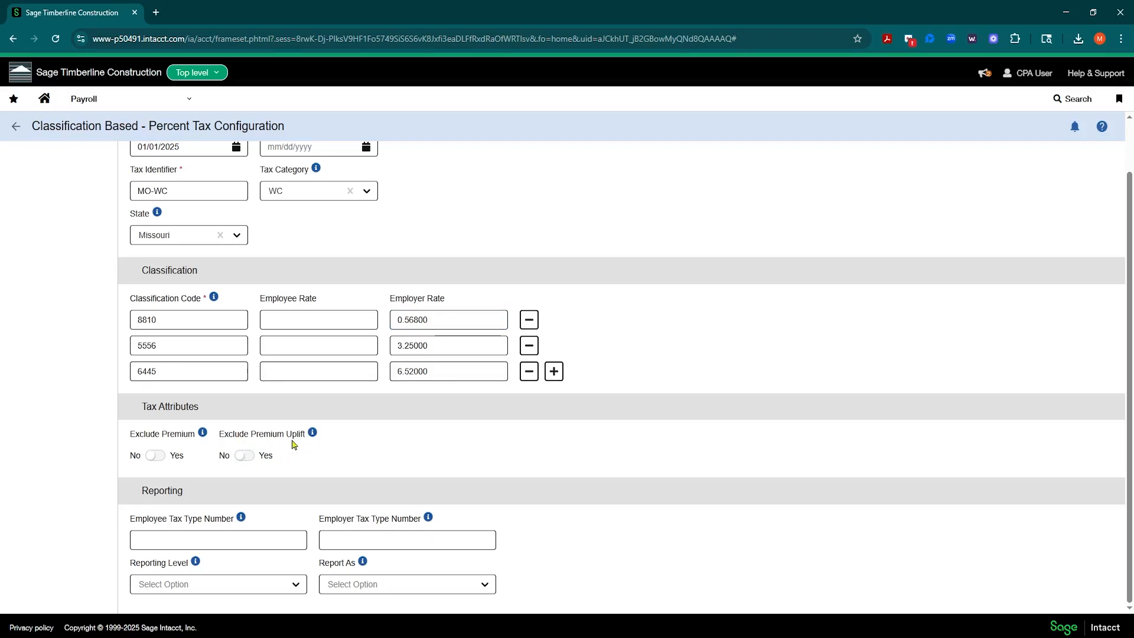
left_click(251, 459)
mouse_move(313, 436)
left_click(159, 458)
mouse_move(203, 437)
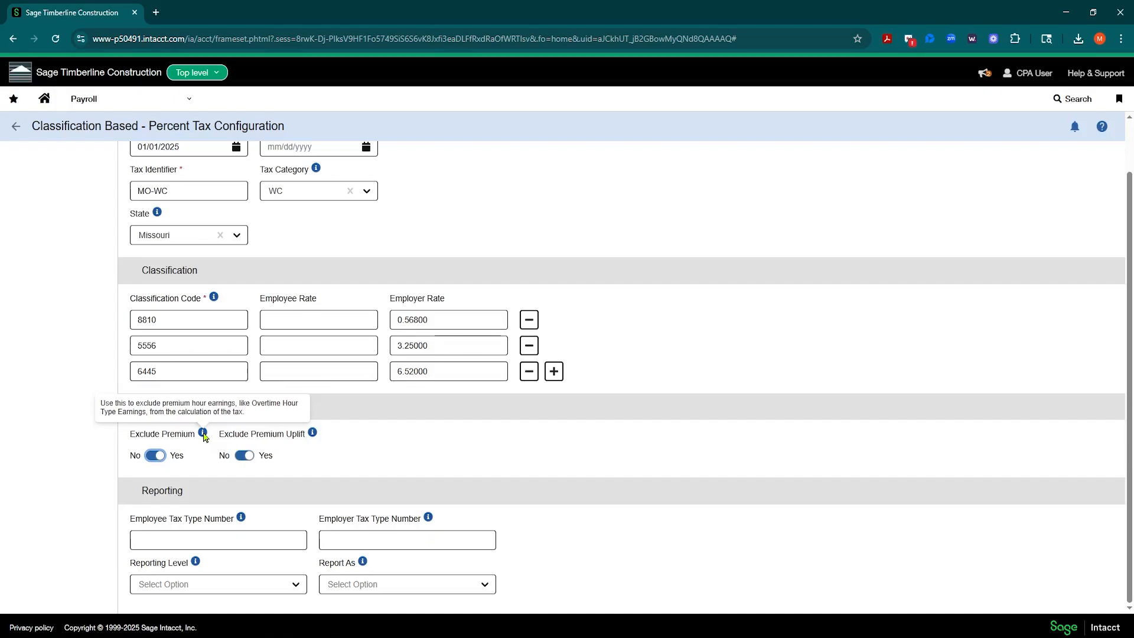
left_click(156, 457)
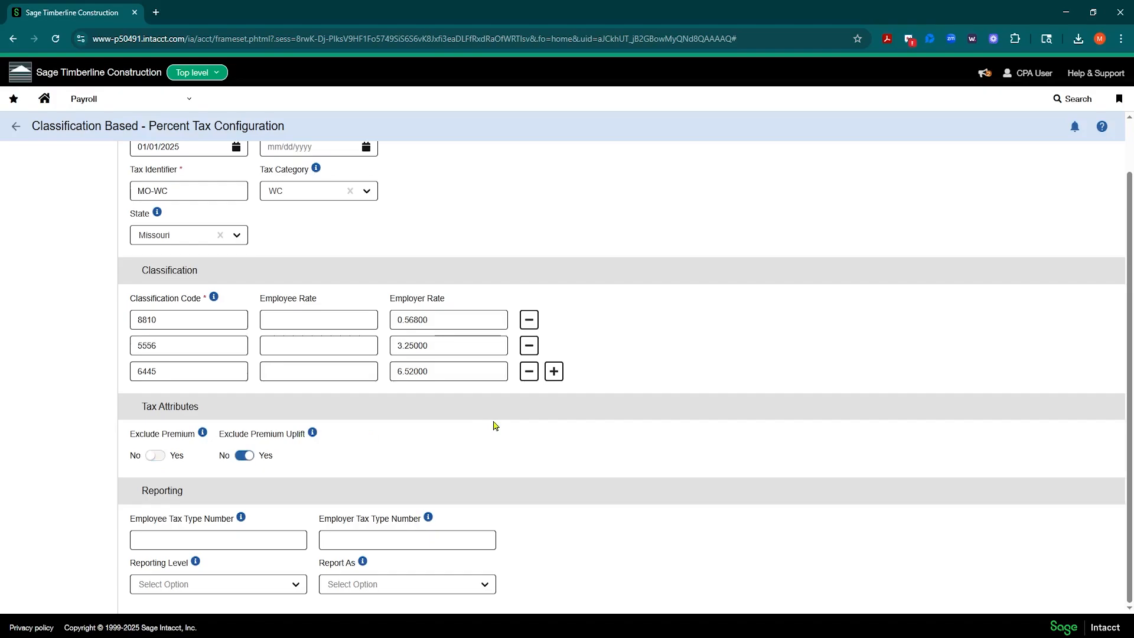
Step: Save the MO-WC tax and return to the list of taxes
left_click(219, 539)
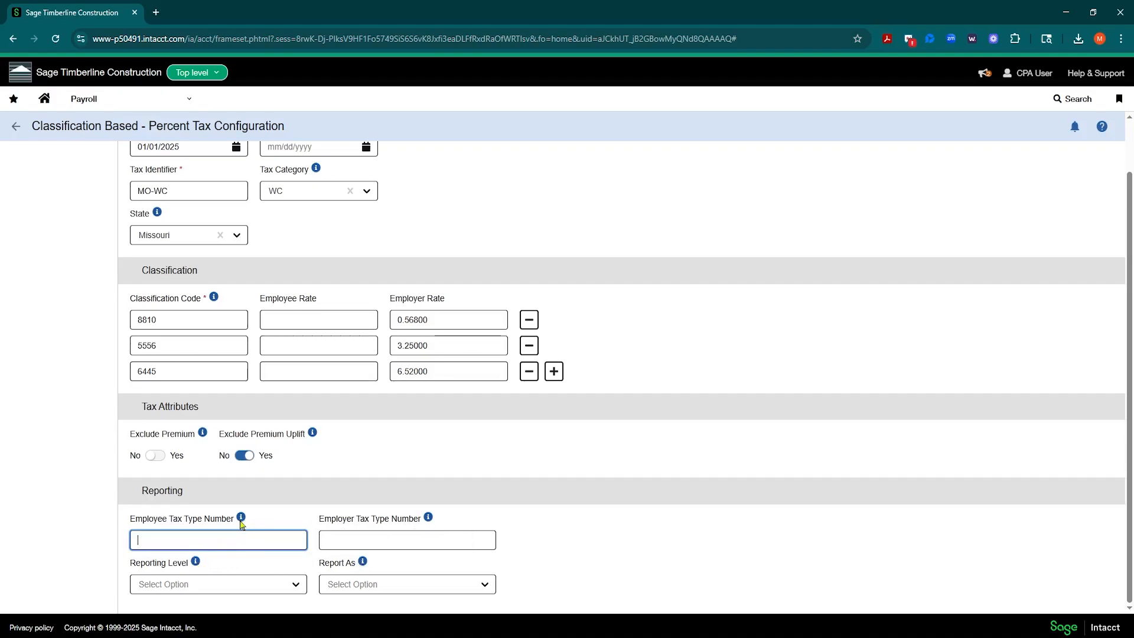
mouse_move(241, 519)
scroll(637, 276, "up", 1)
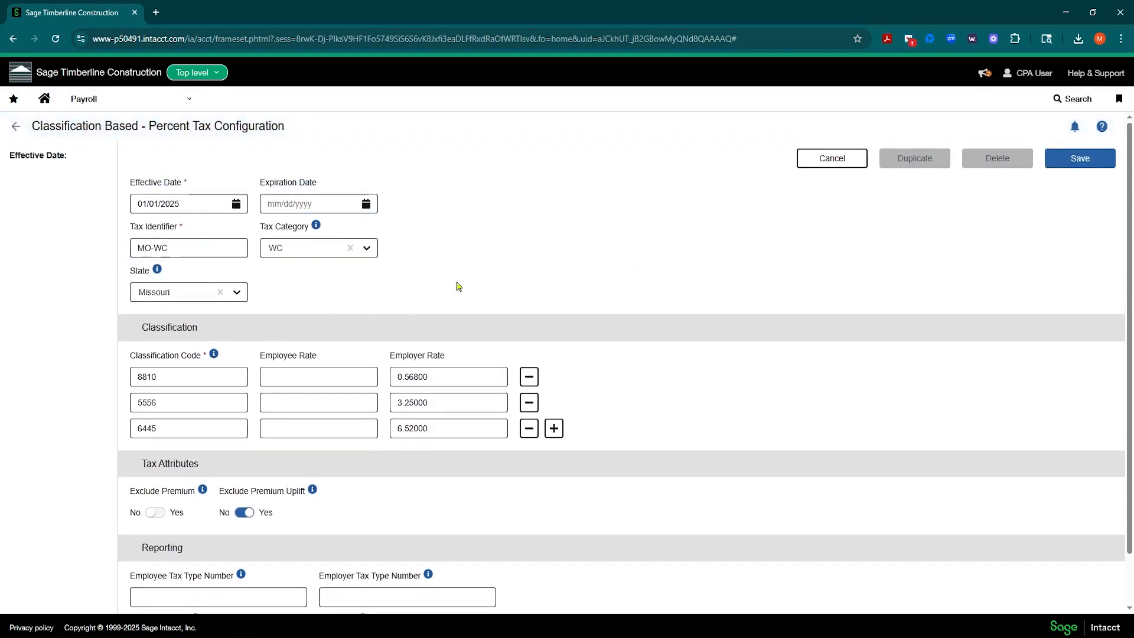
left_click(1081, 158)
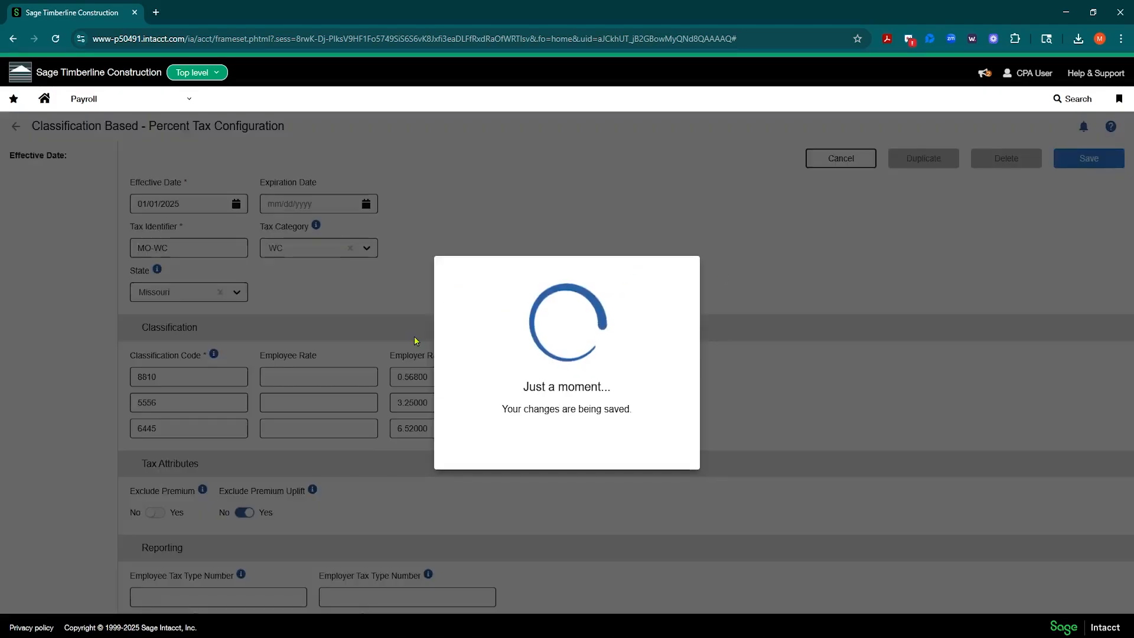
left_click(564, 435)
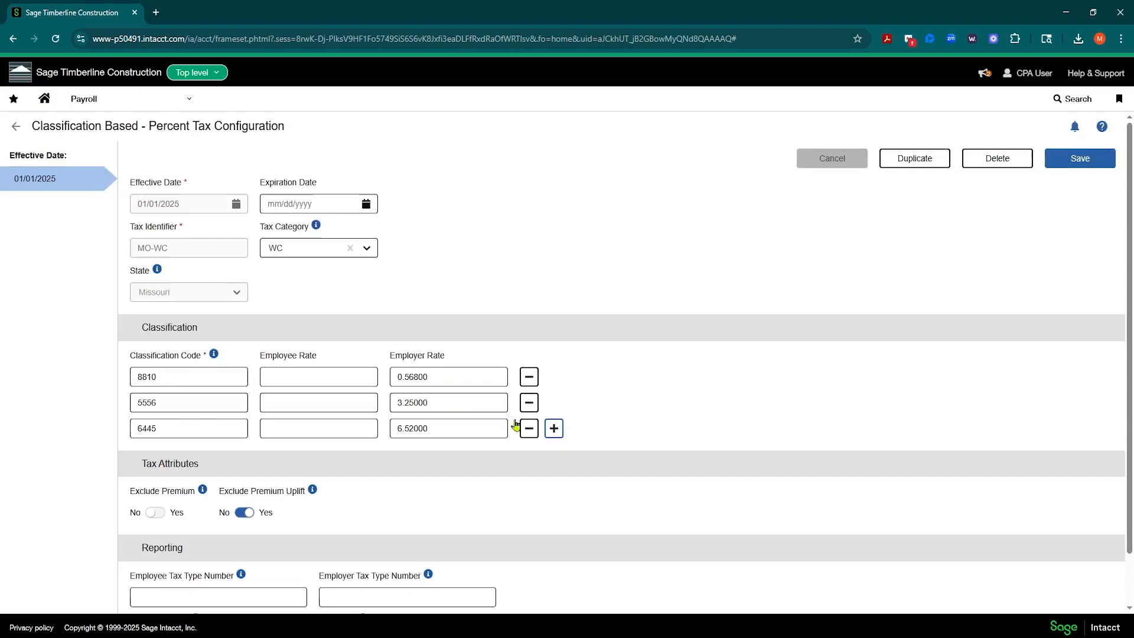
left_click(15, 128)
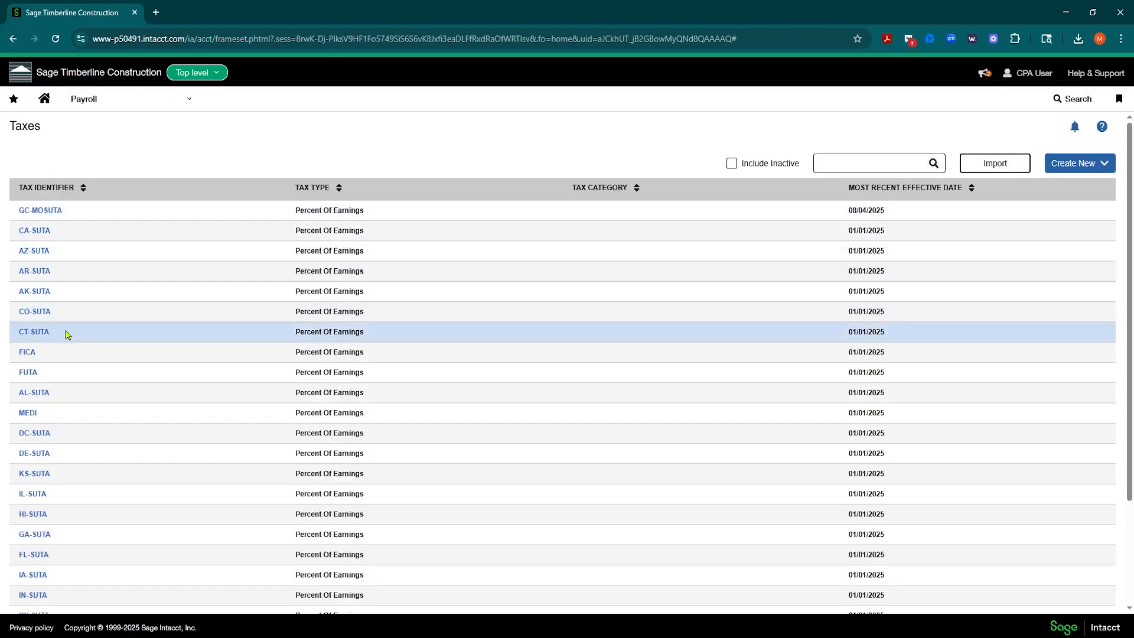
Step: Search the taxes for wc and examine the classification codes and employer rates of the OR-WC tax
left_click(840, 161)
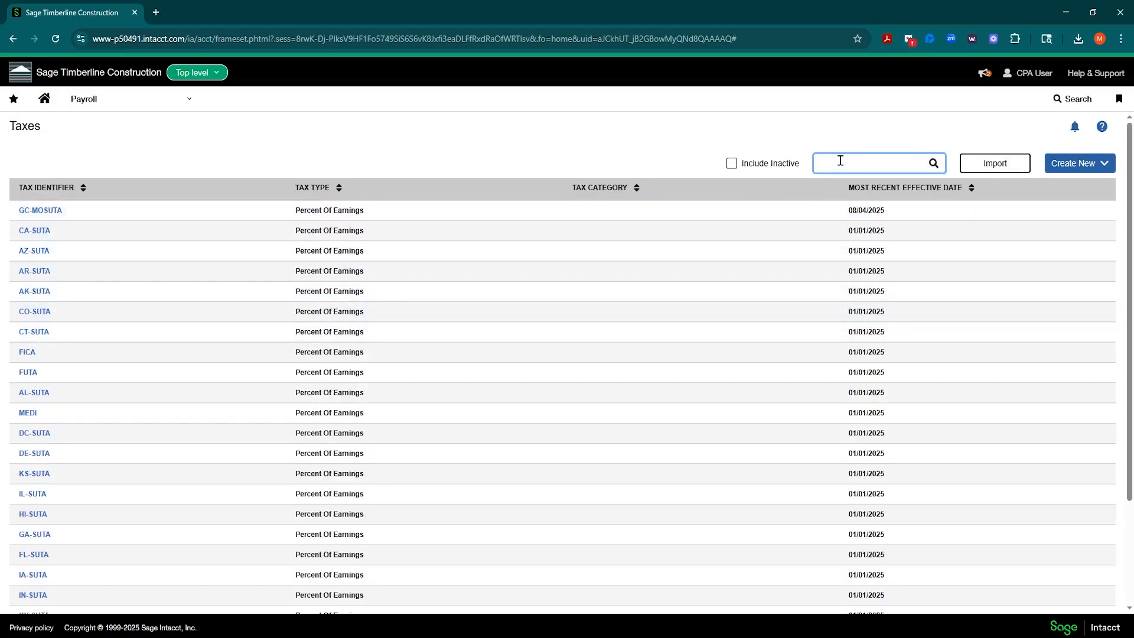
type("wc")
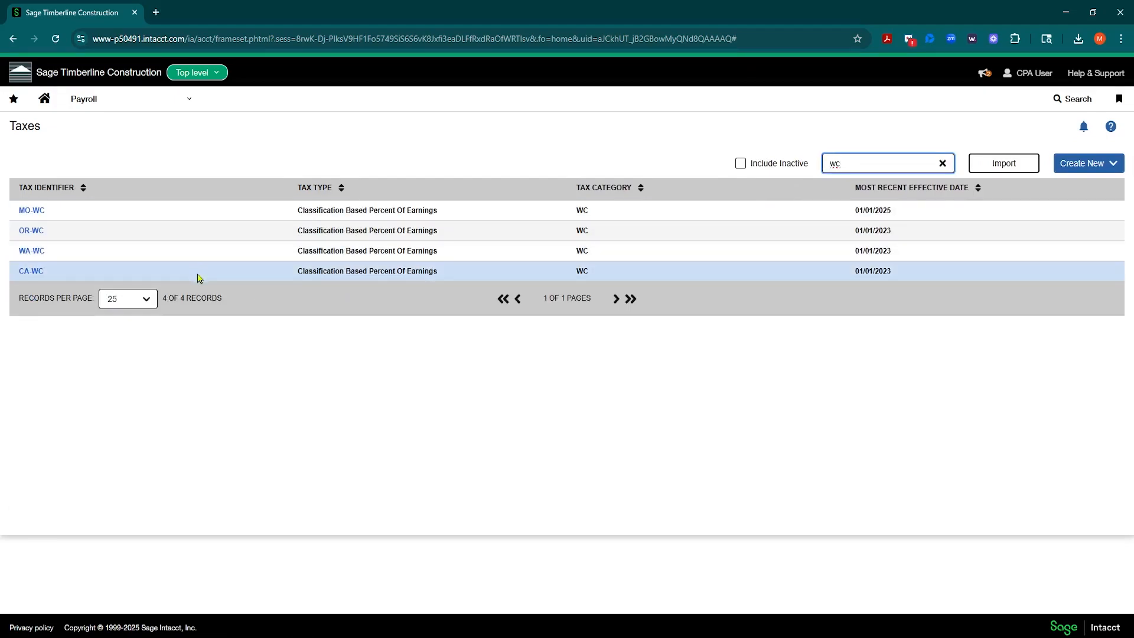
left_click(34, 232)
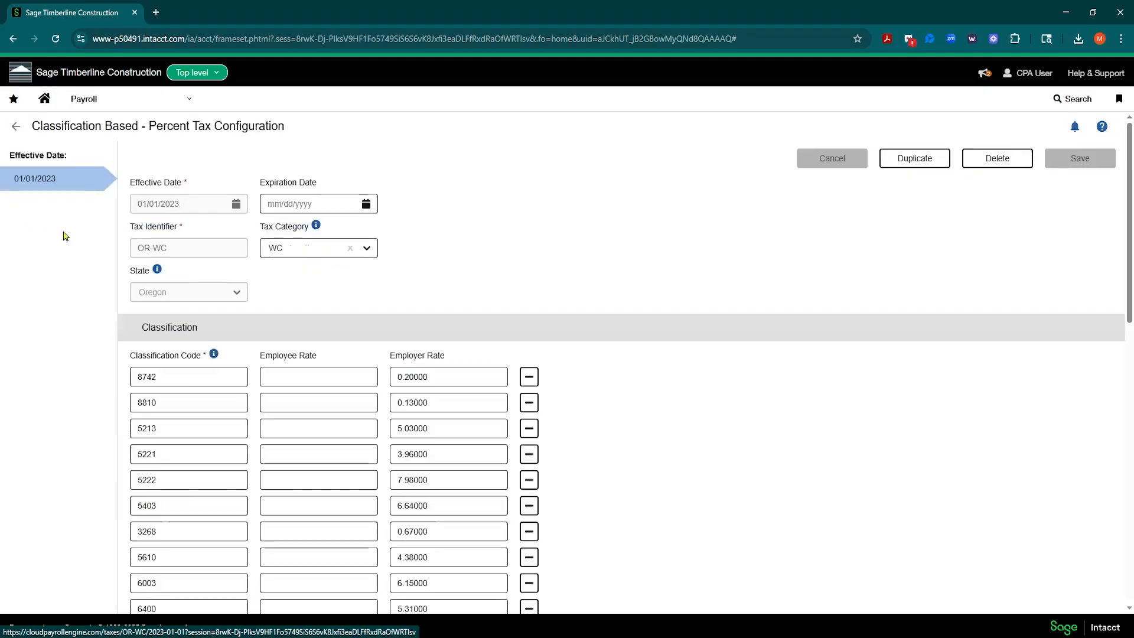
scroll(199, 374, "down", 2)
scroll(171, 438, "down", 5)
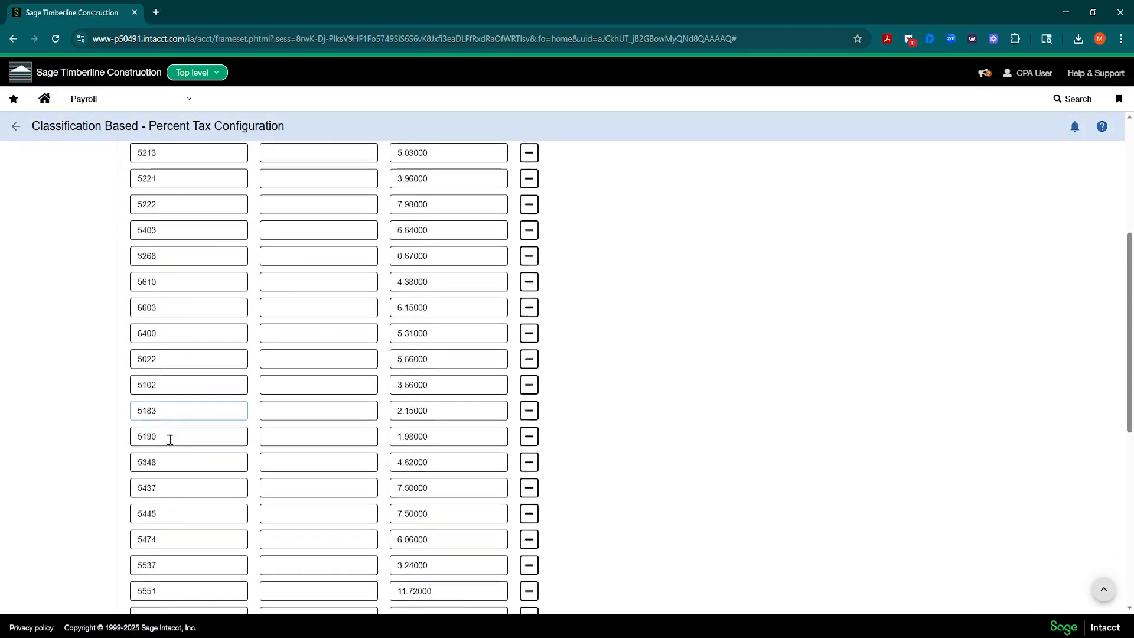
scroll(172, 501, "up", 4)
scroll(173, 502, "up", 3)
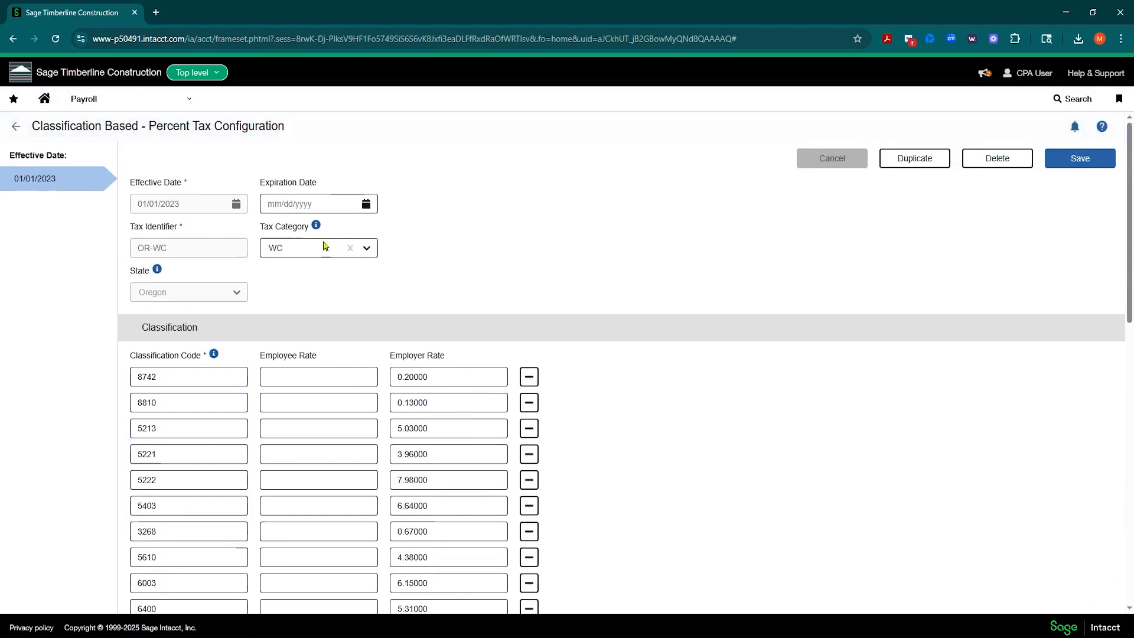
left_click(16, 125)
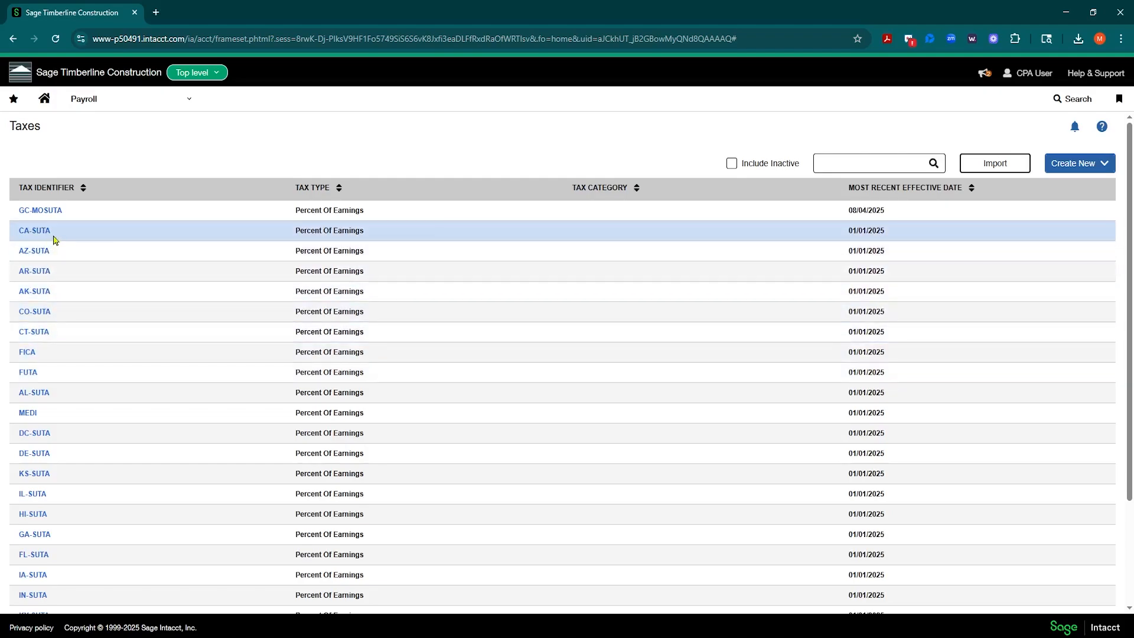
Step: Search the taxes for wc, open the MO-WC tax and duplicate it
left_click(827, 163)
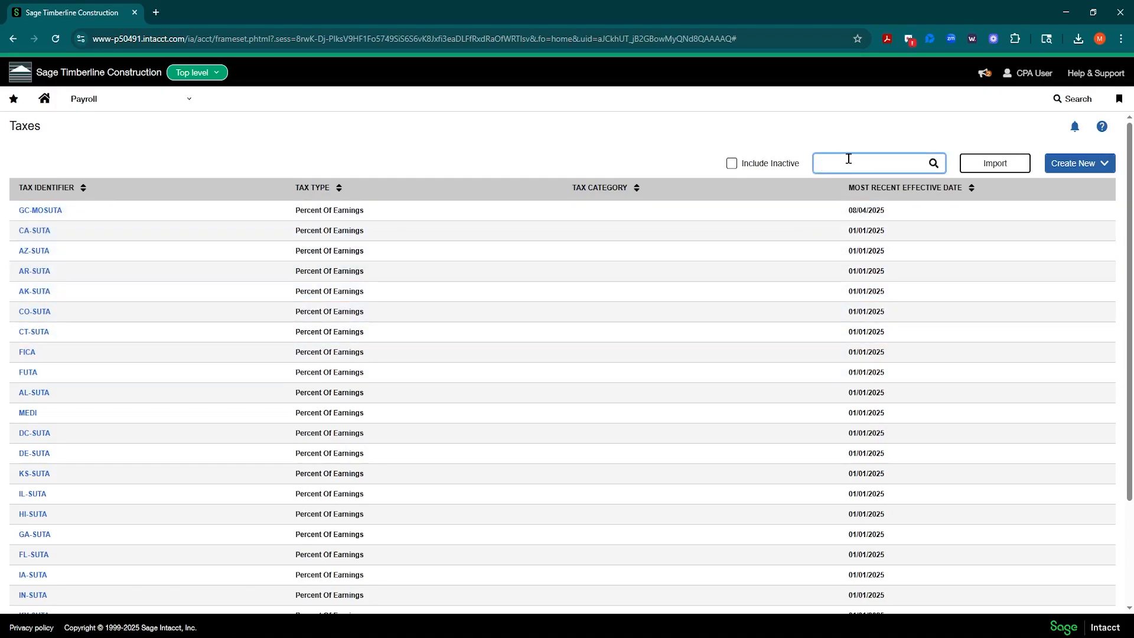
type("wc")
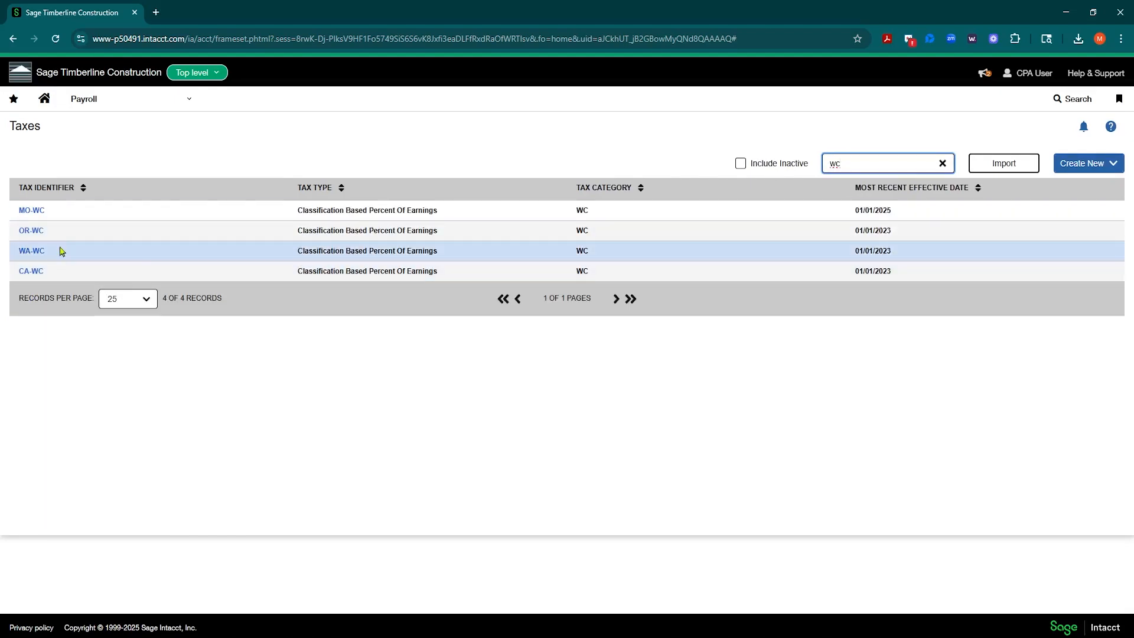
left_click(29, 212)
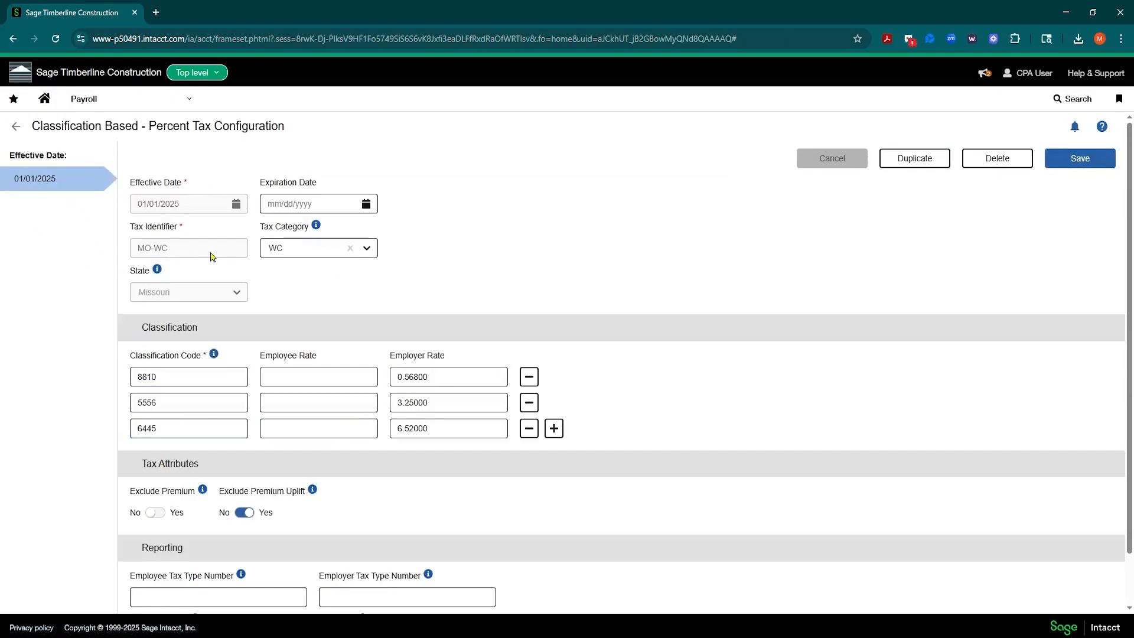
left_click(905, 163)
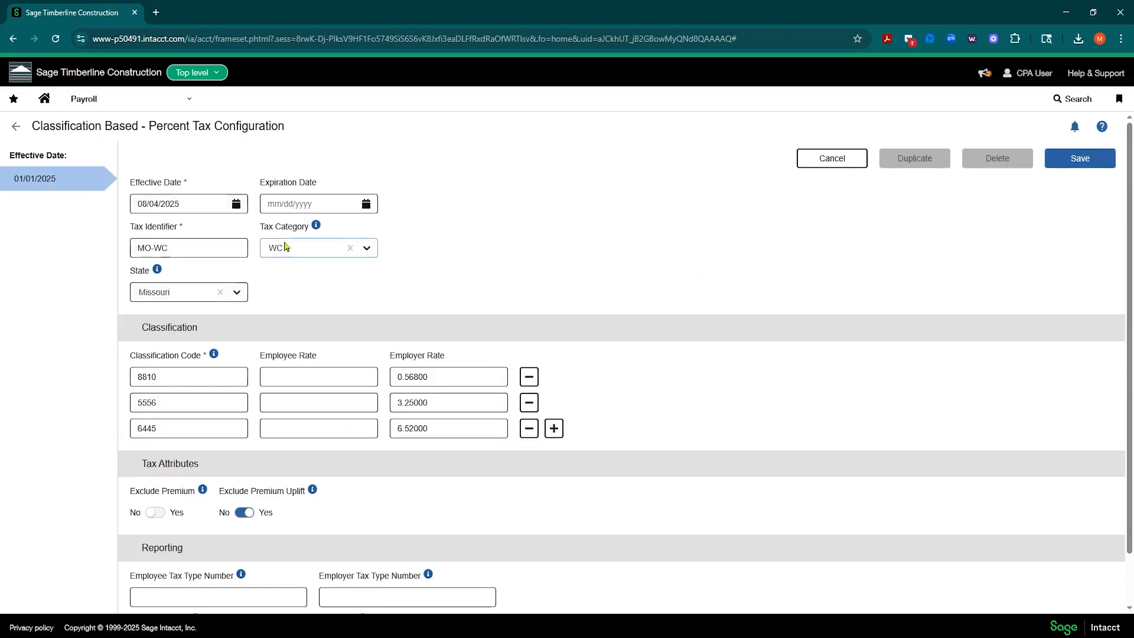
Step: Set the duplicated tax's identifier to GL and clear its state
key("shift+Tab")
type("G")
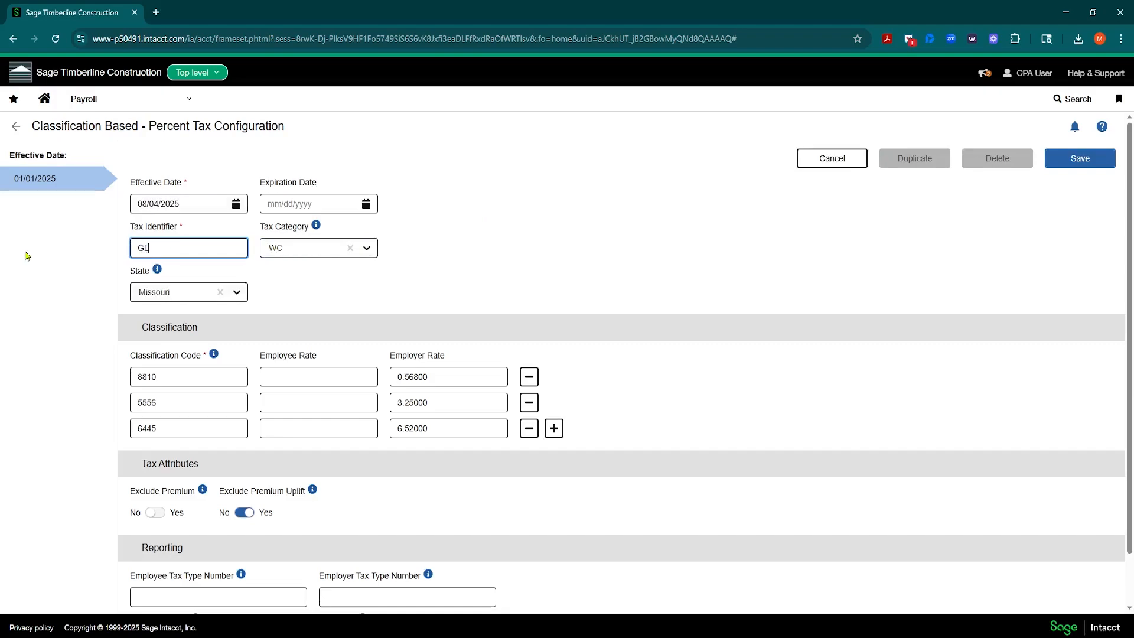
key("Tab")
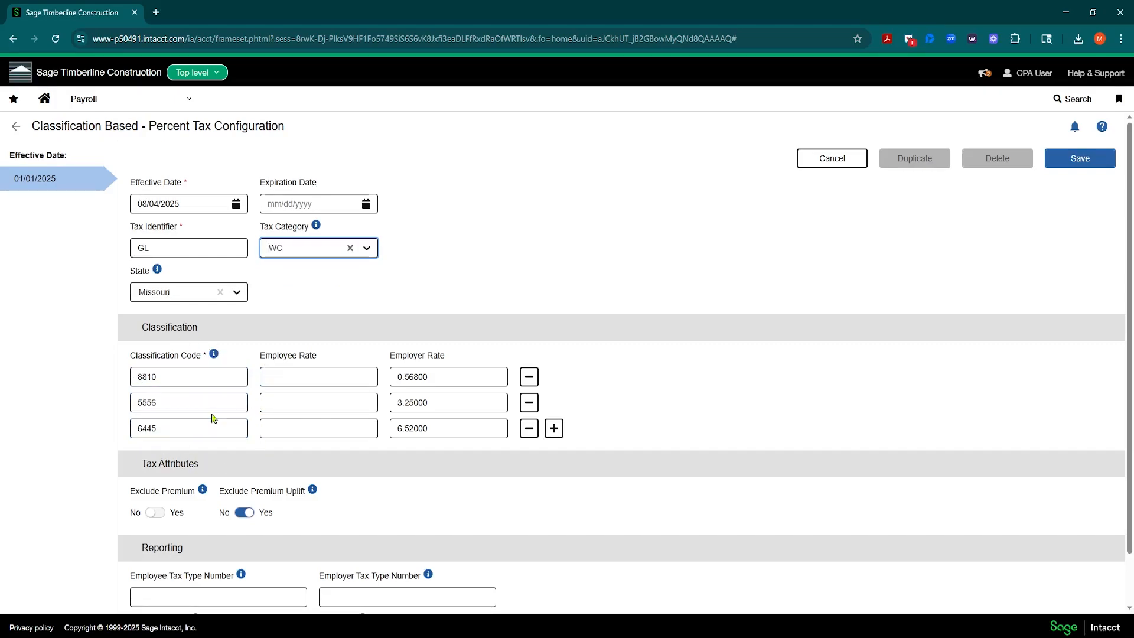
left_click(220, 293)
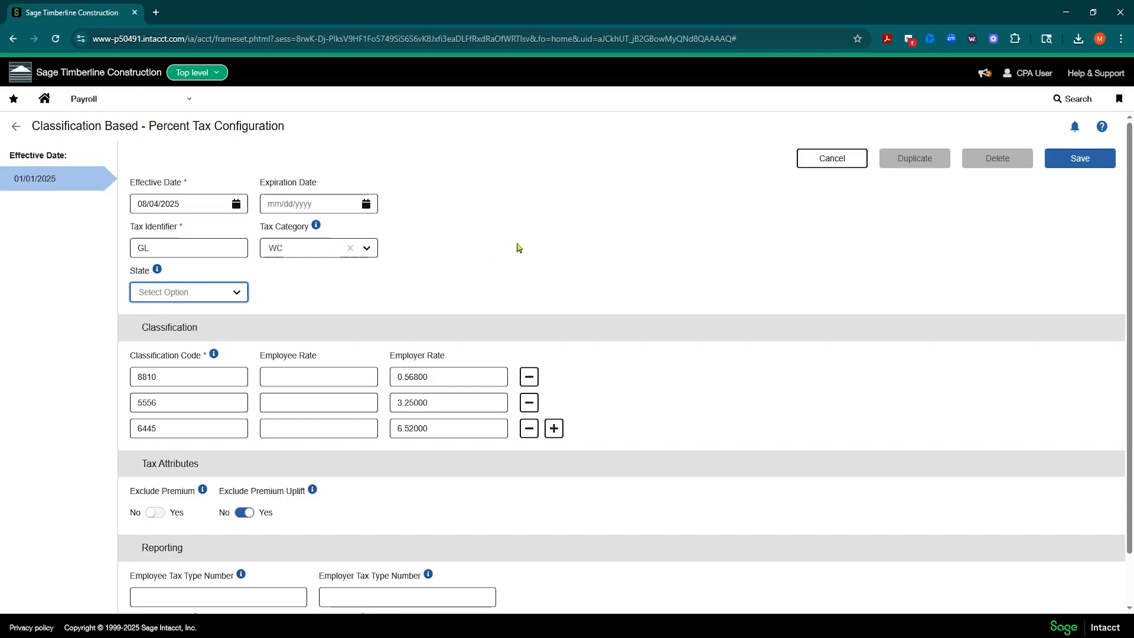
Step: Set the effective date of the duplicated GL tax to 01/01/2025
left_click(177, 204)
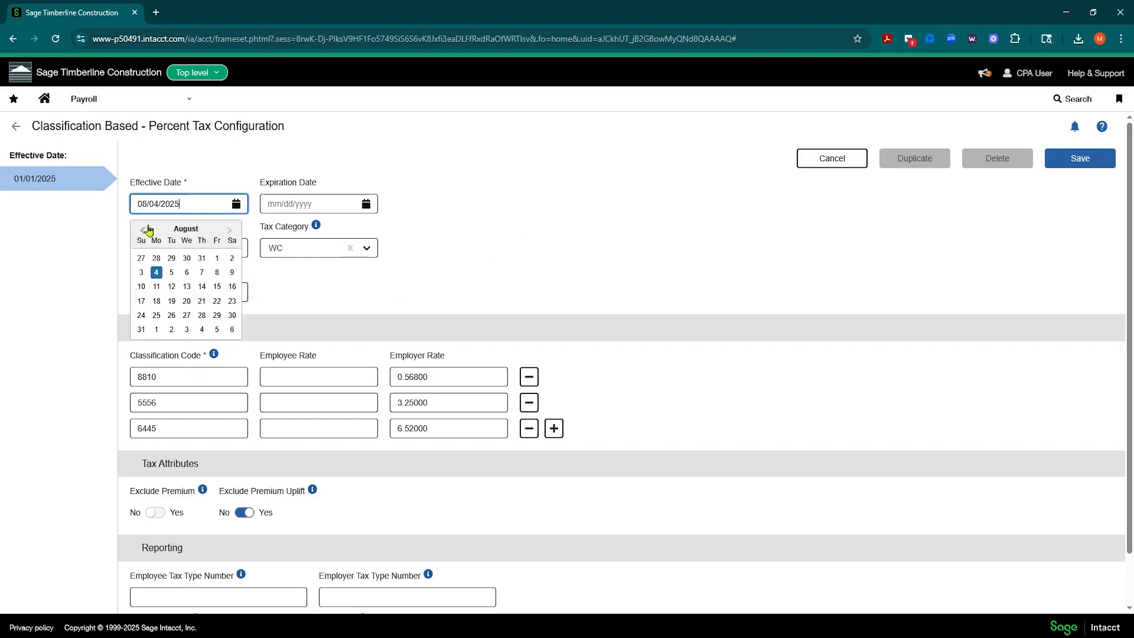
left_click(144, 229)
left_click(144, 230)
left_click(144, 230)
left_click(143, 230)
left_click(143, 230)
left_click(144, 229)
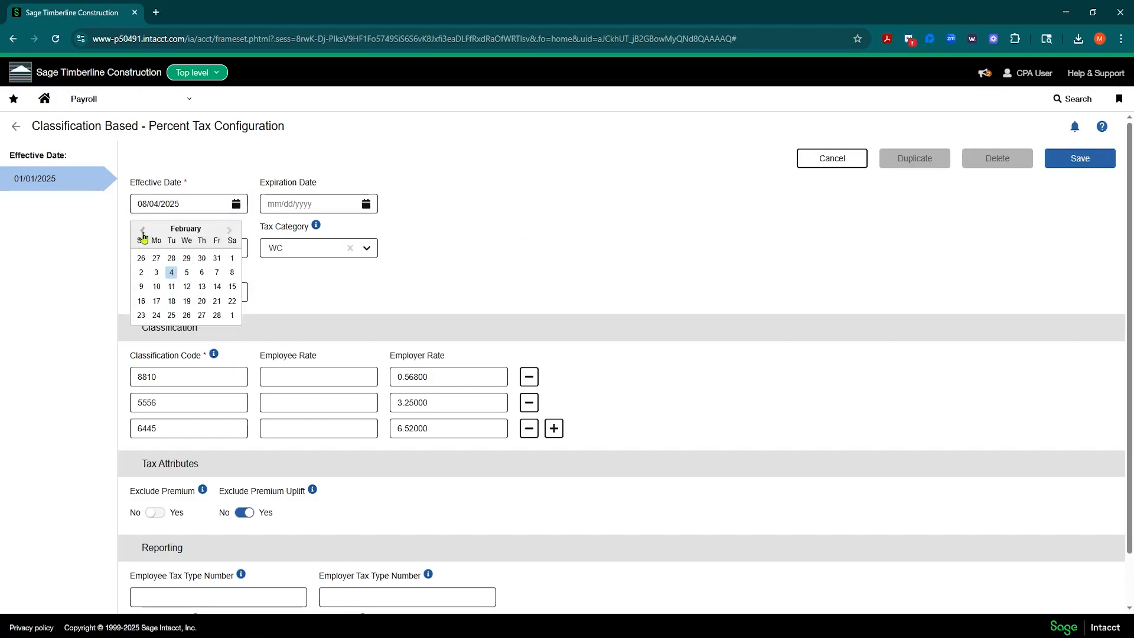
left_click(143, 230)
left_click(186, 258)
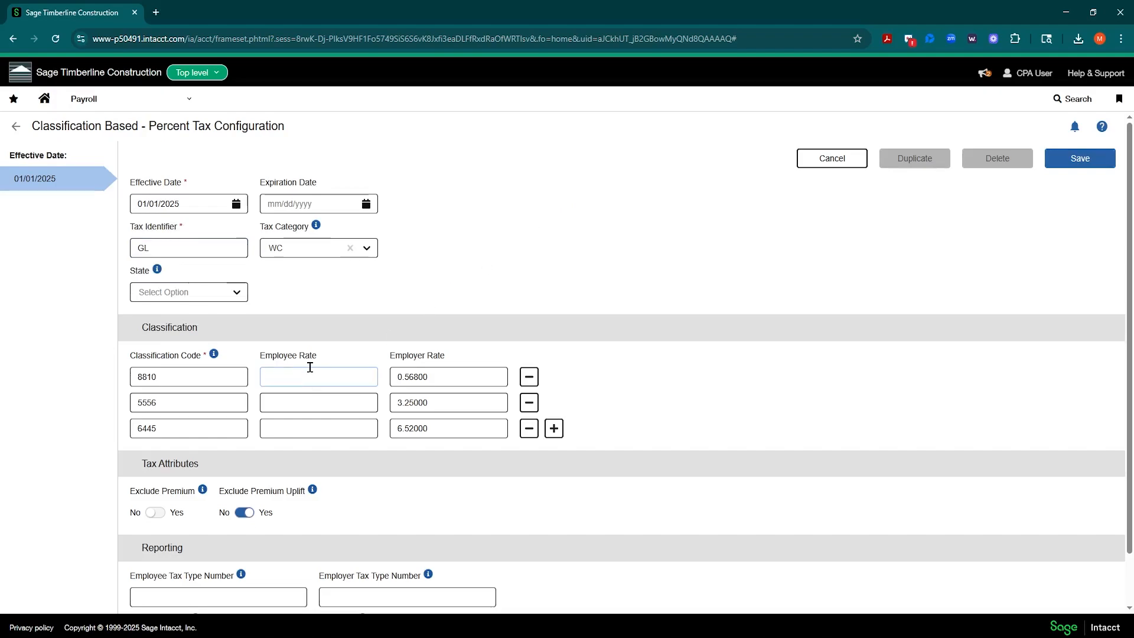
Step: Set the employer rate to 1.25 for classification codes 8810, 5556 and 6445 of the GL tax
left_click_drag(428, 377, 391, 377)
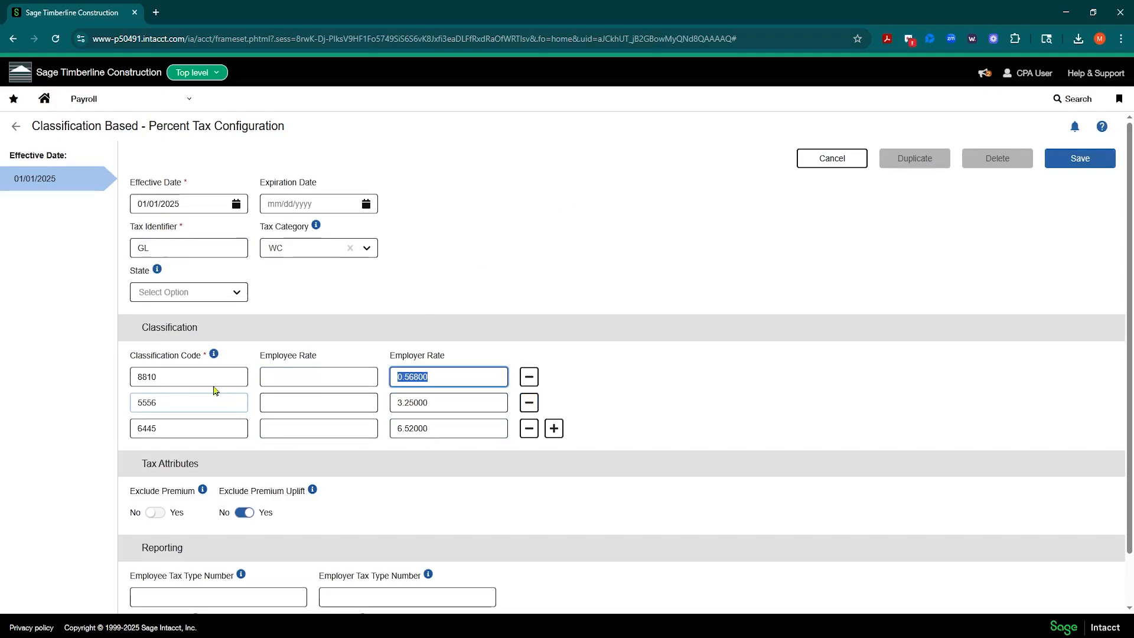
type("1")
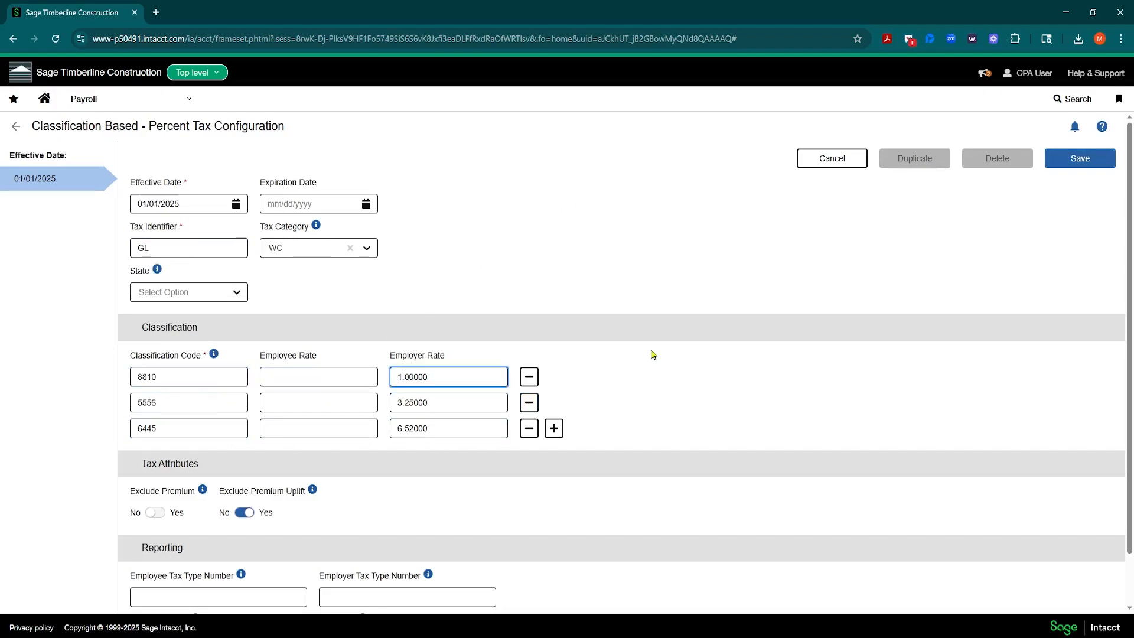
type(".25")
key("Tab")
key("Tab")
key("Tab")
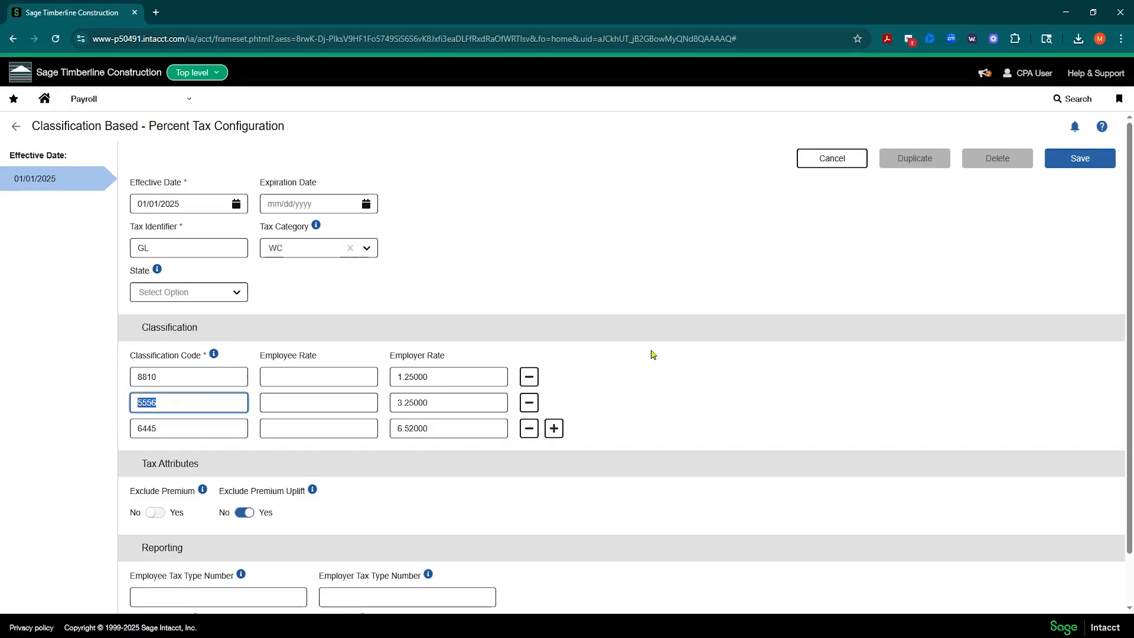
key("Tab")
type("1.25")
key("Tab")
key("Tab")
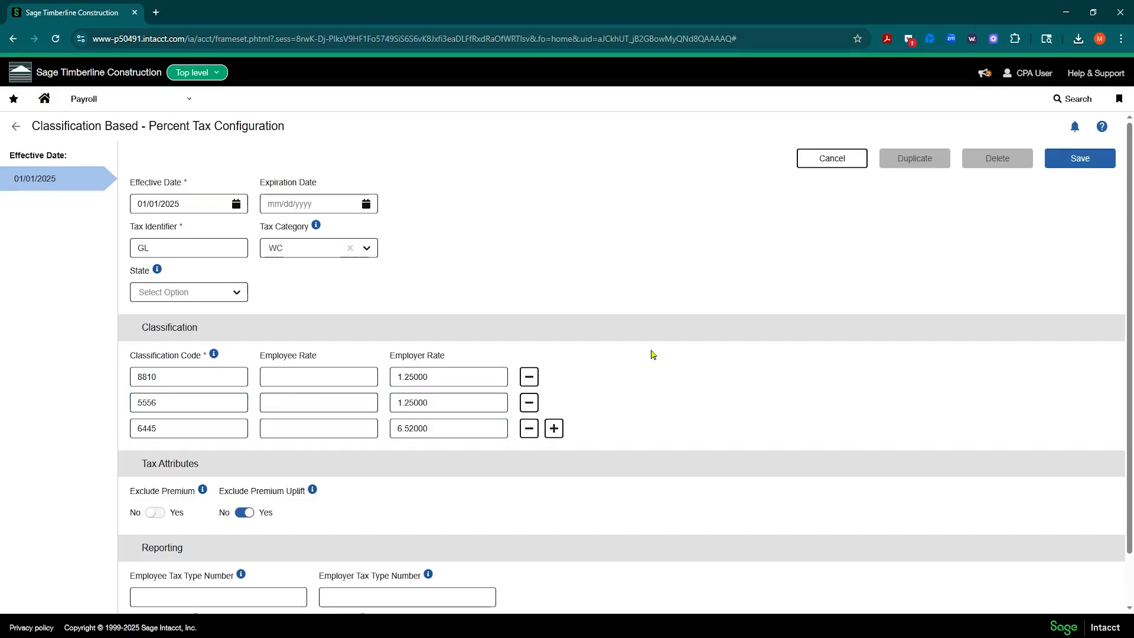
key("Tab")
key("Tab")
type("1.25")
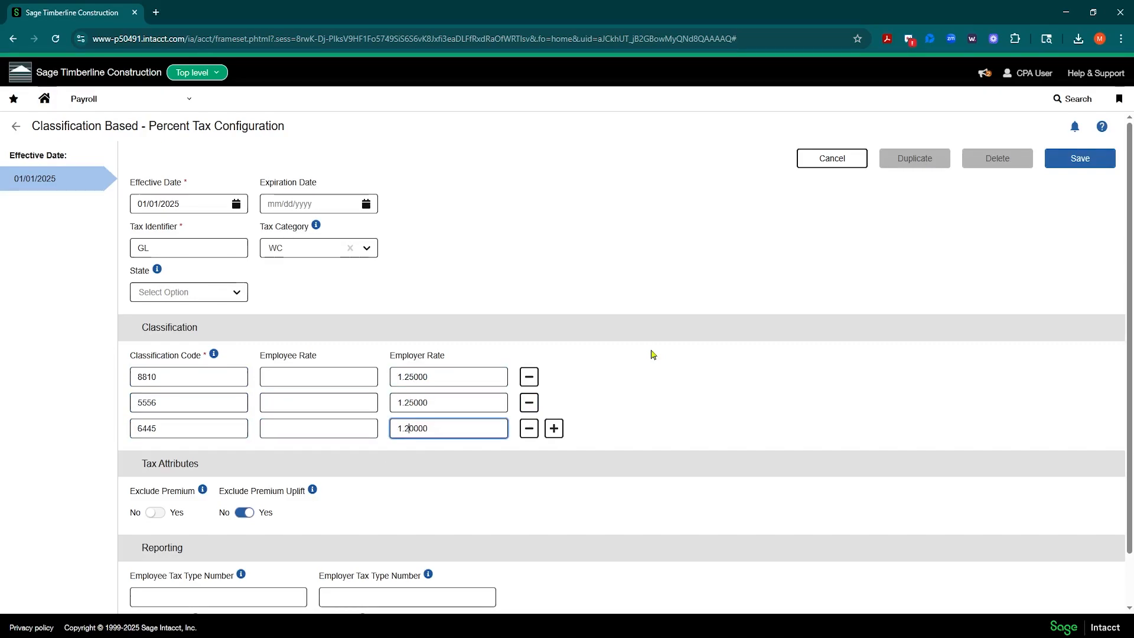
Step: Save the new GL tax configuration and dismiss the confirmation
left_click(597, 232)
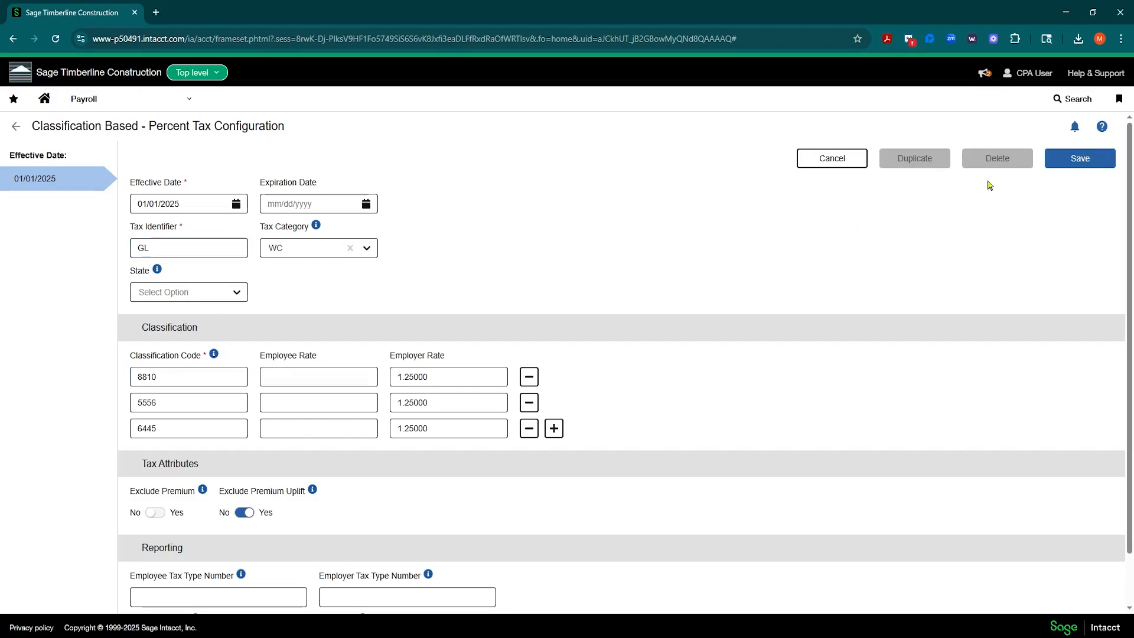
left_click(1081, 158)
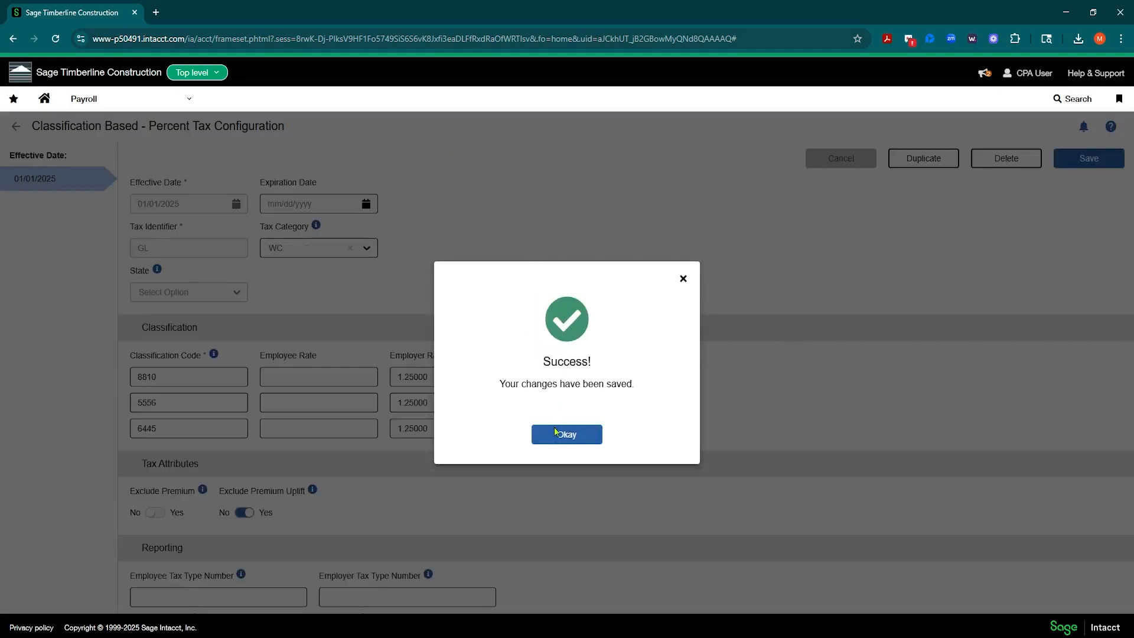
left_click(555, 437)
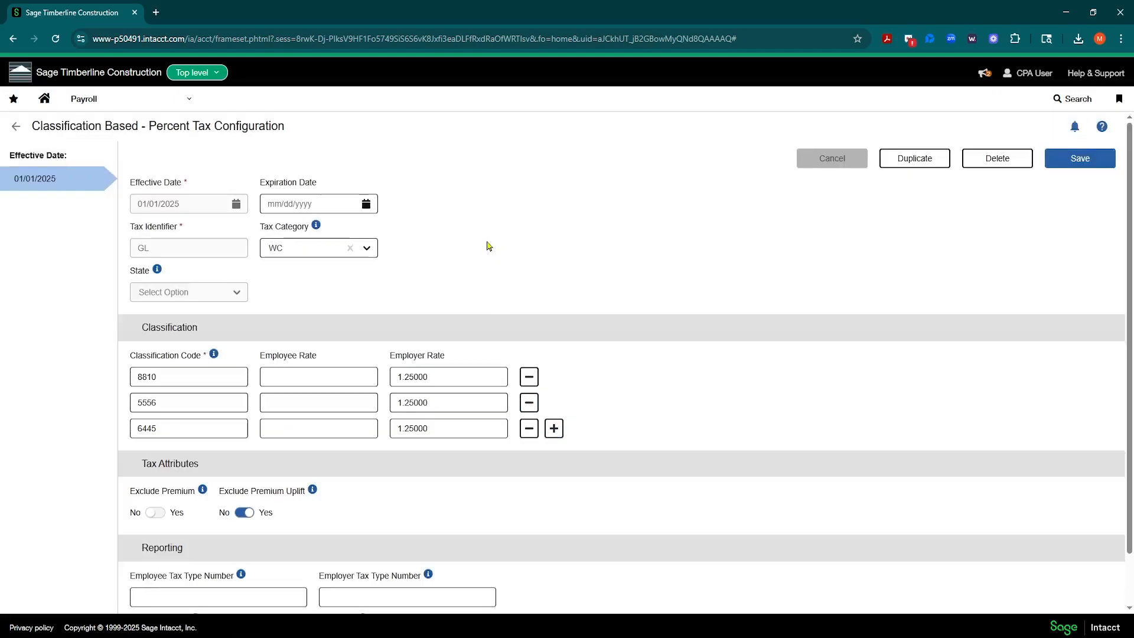